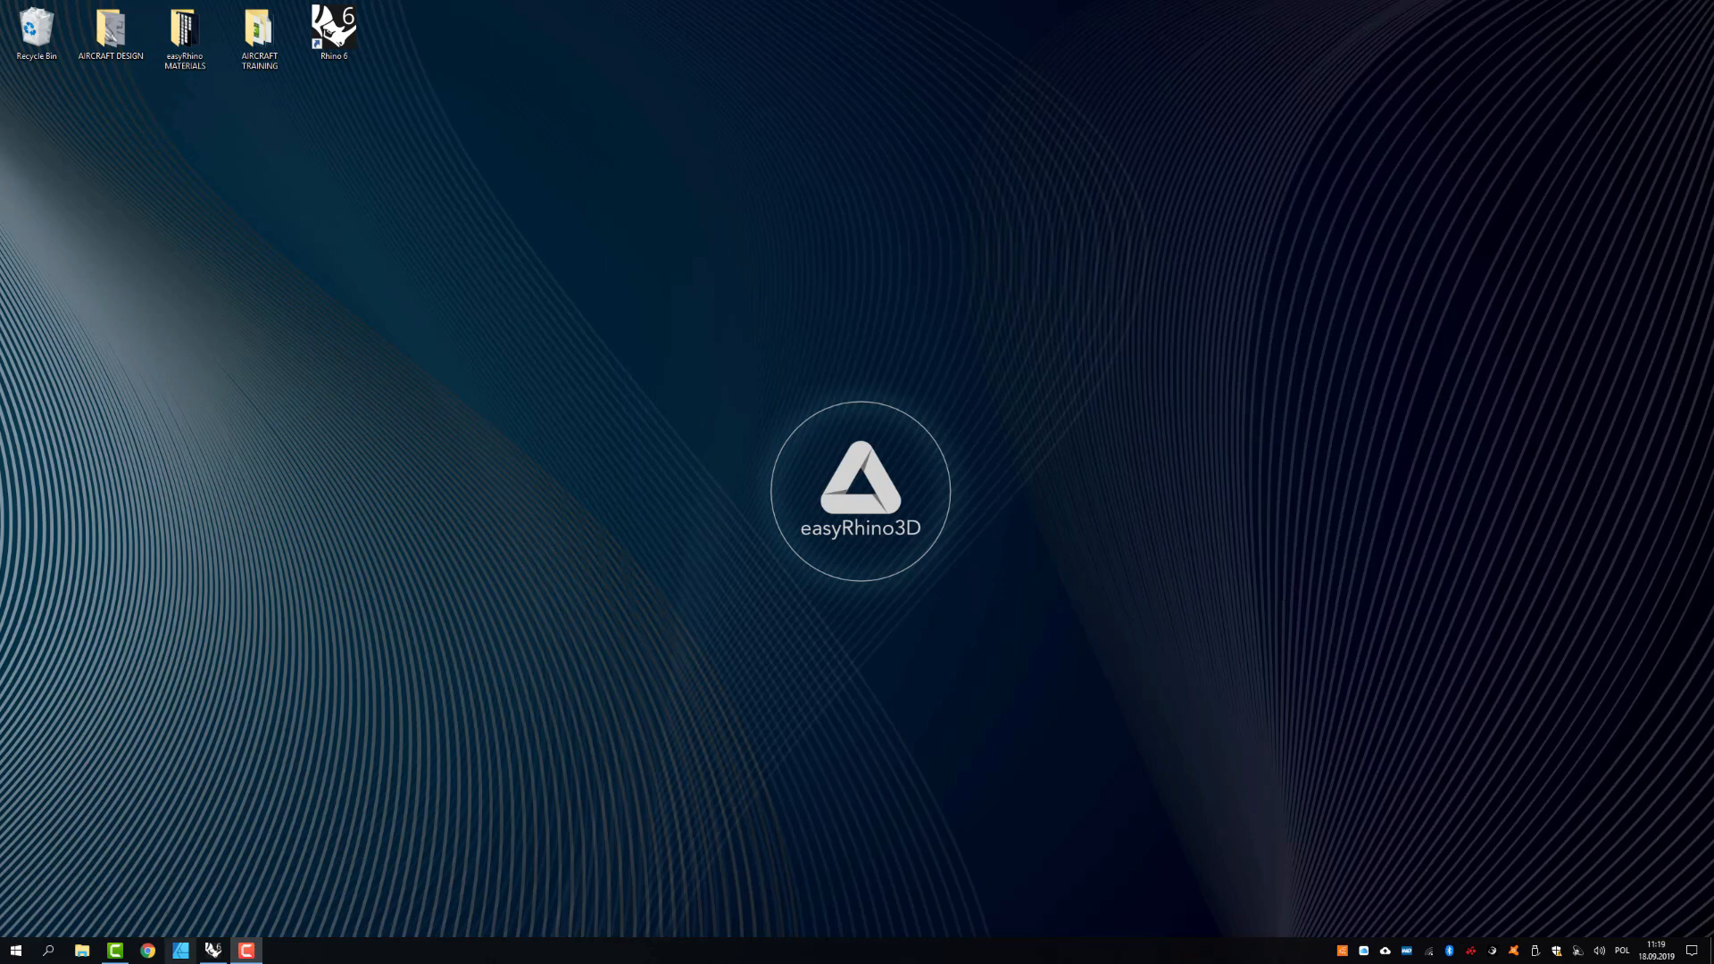
# - Switch to Rhino and create a sphere centred on the origin, setting its radius freehand in the Perspective view
pyautogui.click(212, 950)
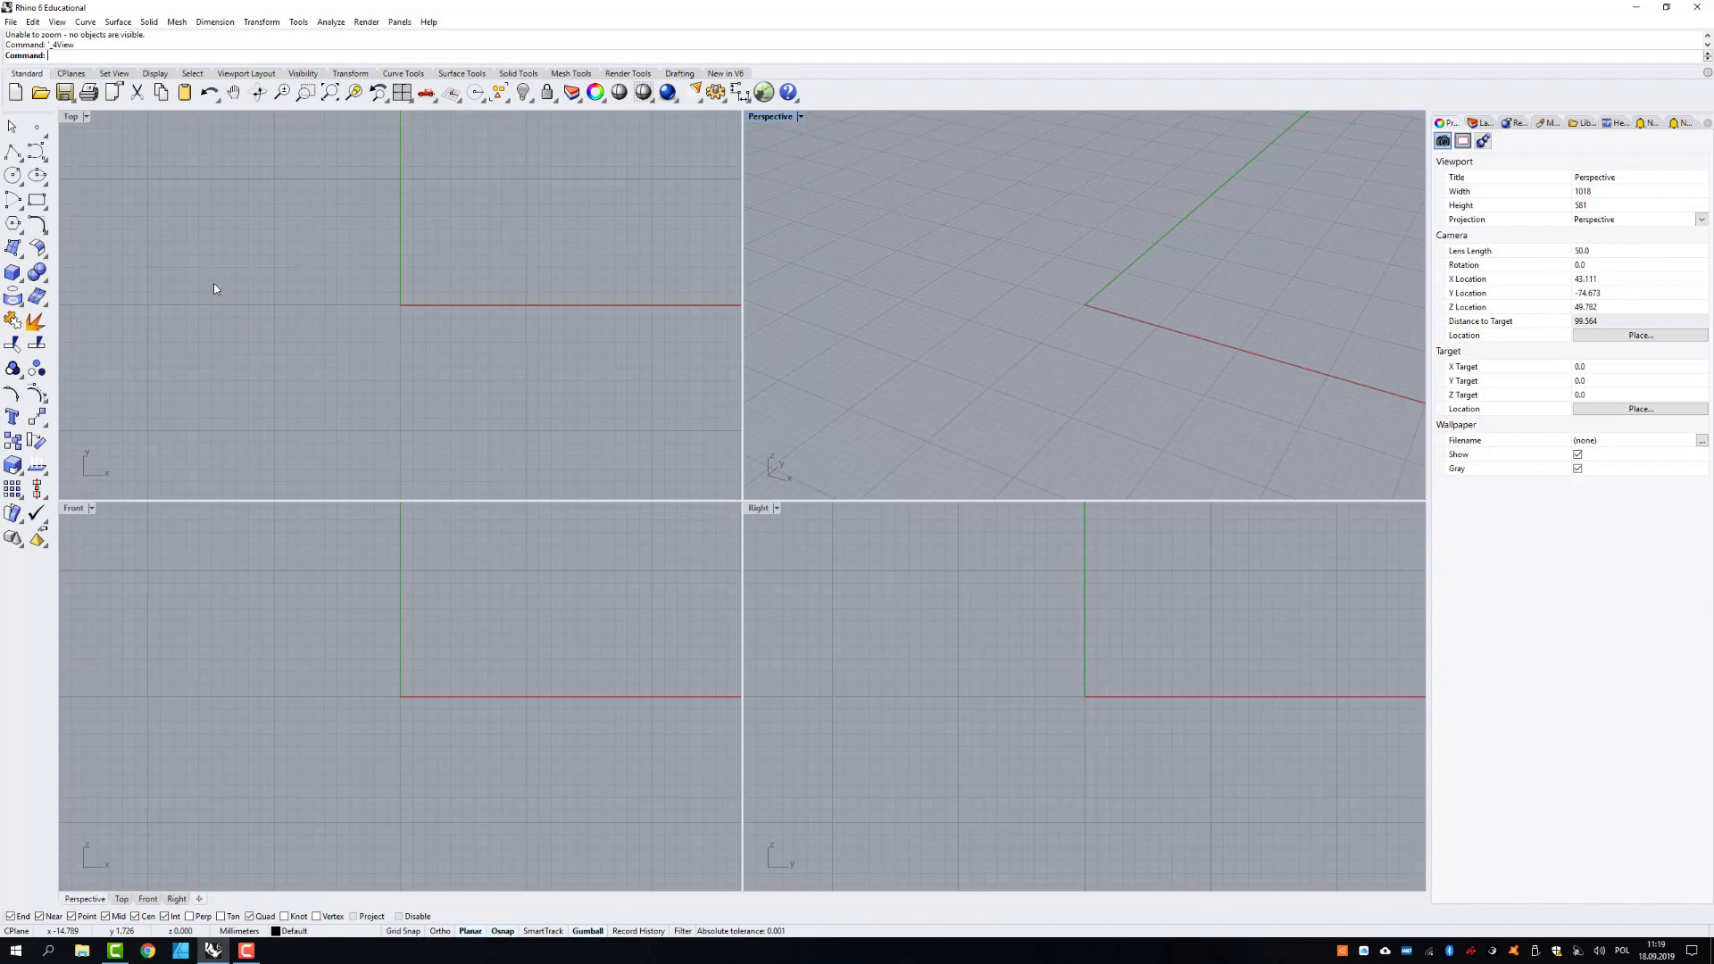
pyautogui.click(19, 282)
pyautogui.click(96, 284)
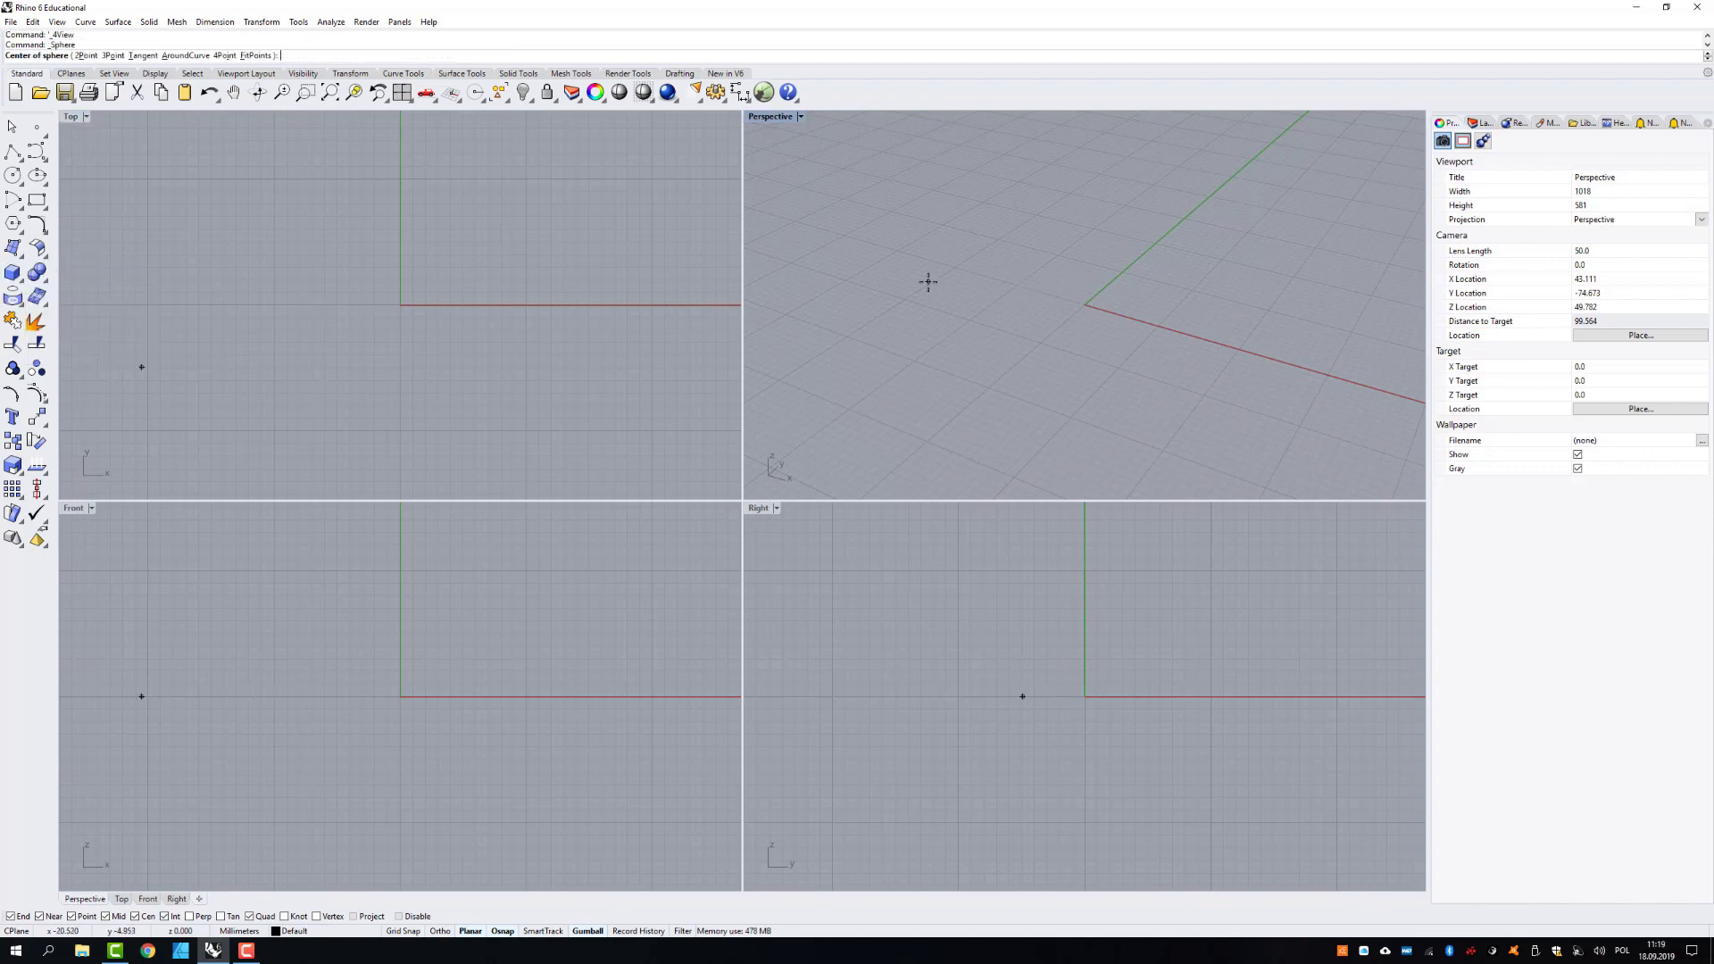
pyautogui.write('0')
pyautogui.press('Return')
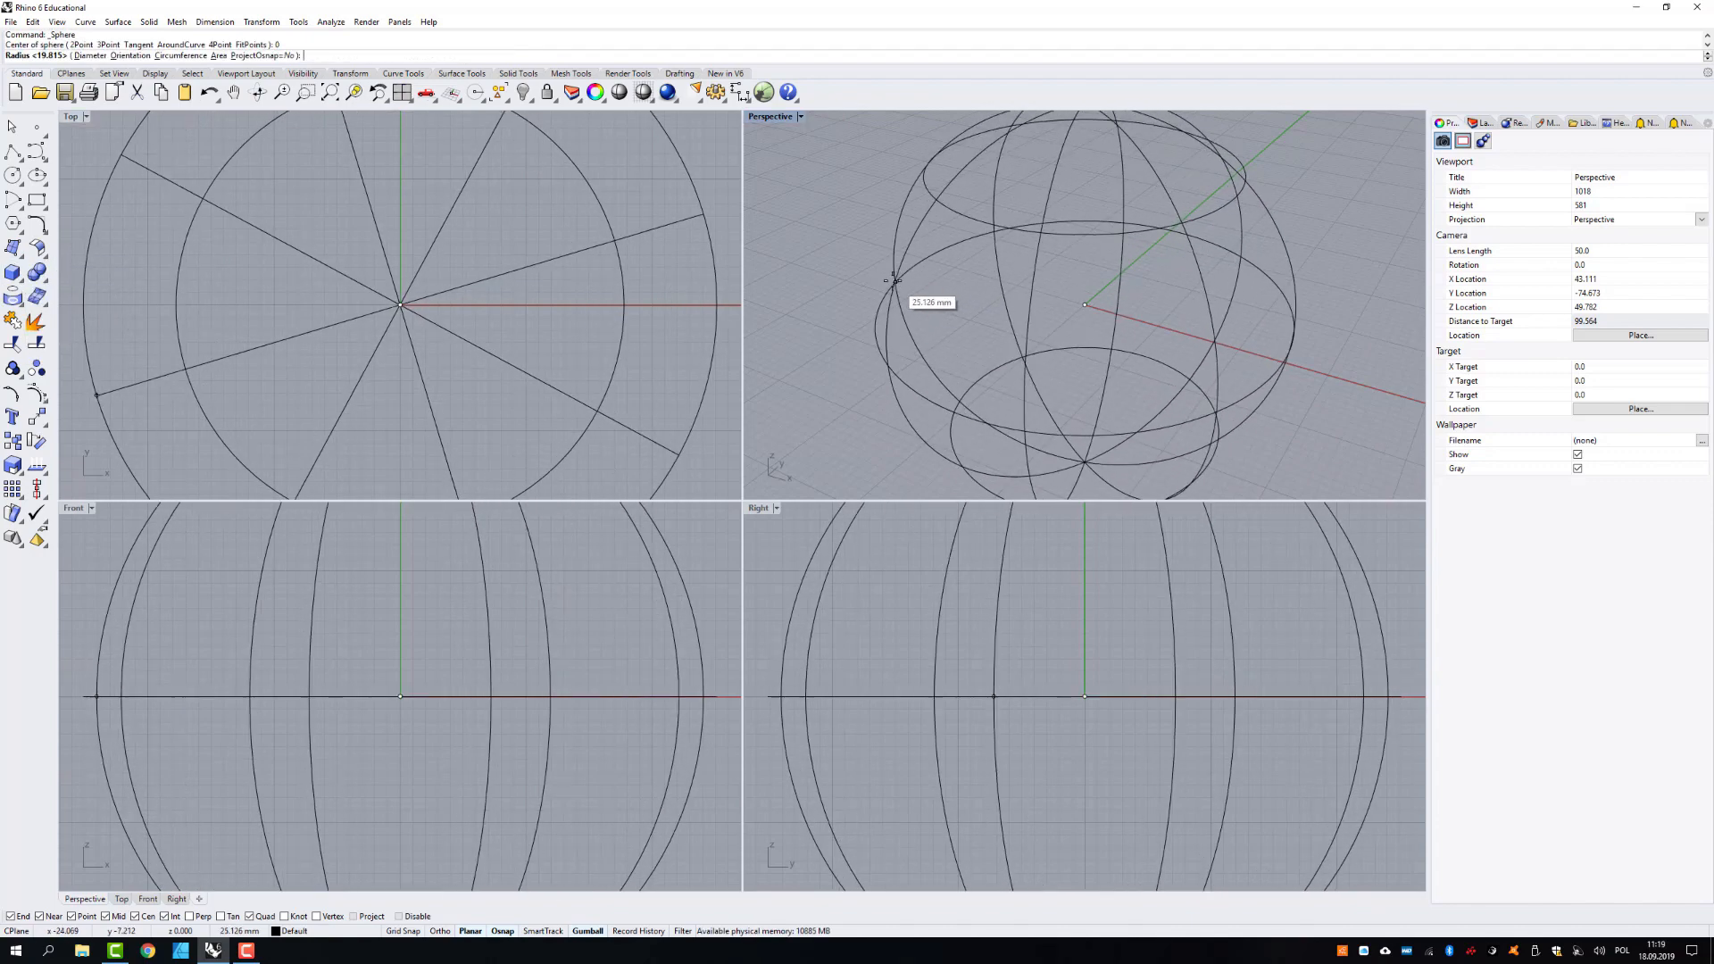
pyautogui.click(920, 267)
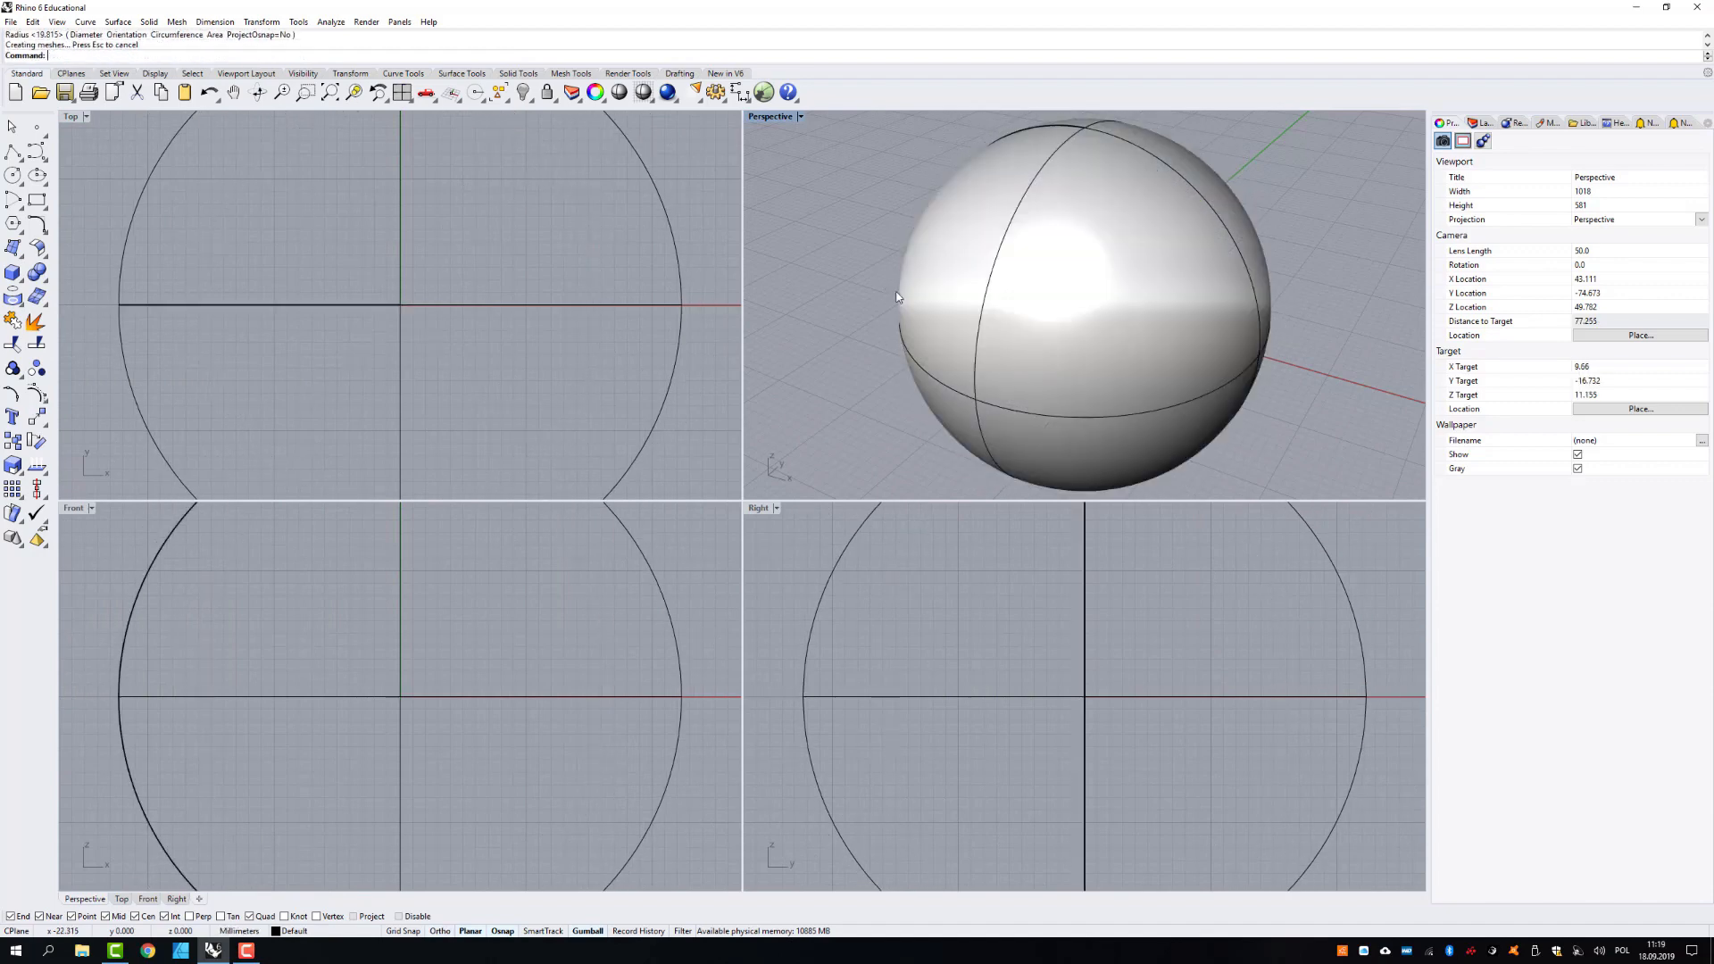
# - Maximize the Perspective viewport to show the whole sphere and leave the sphere unselected
pyautogui.click(990, 251)
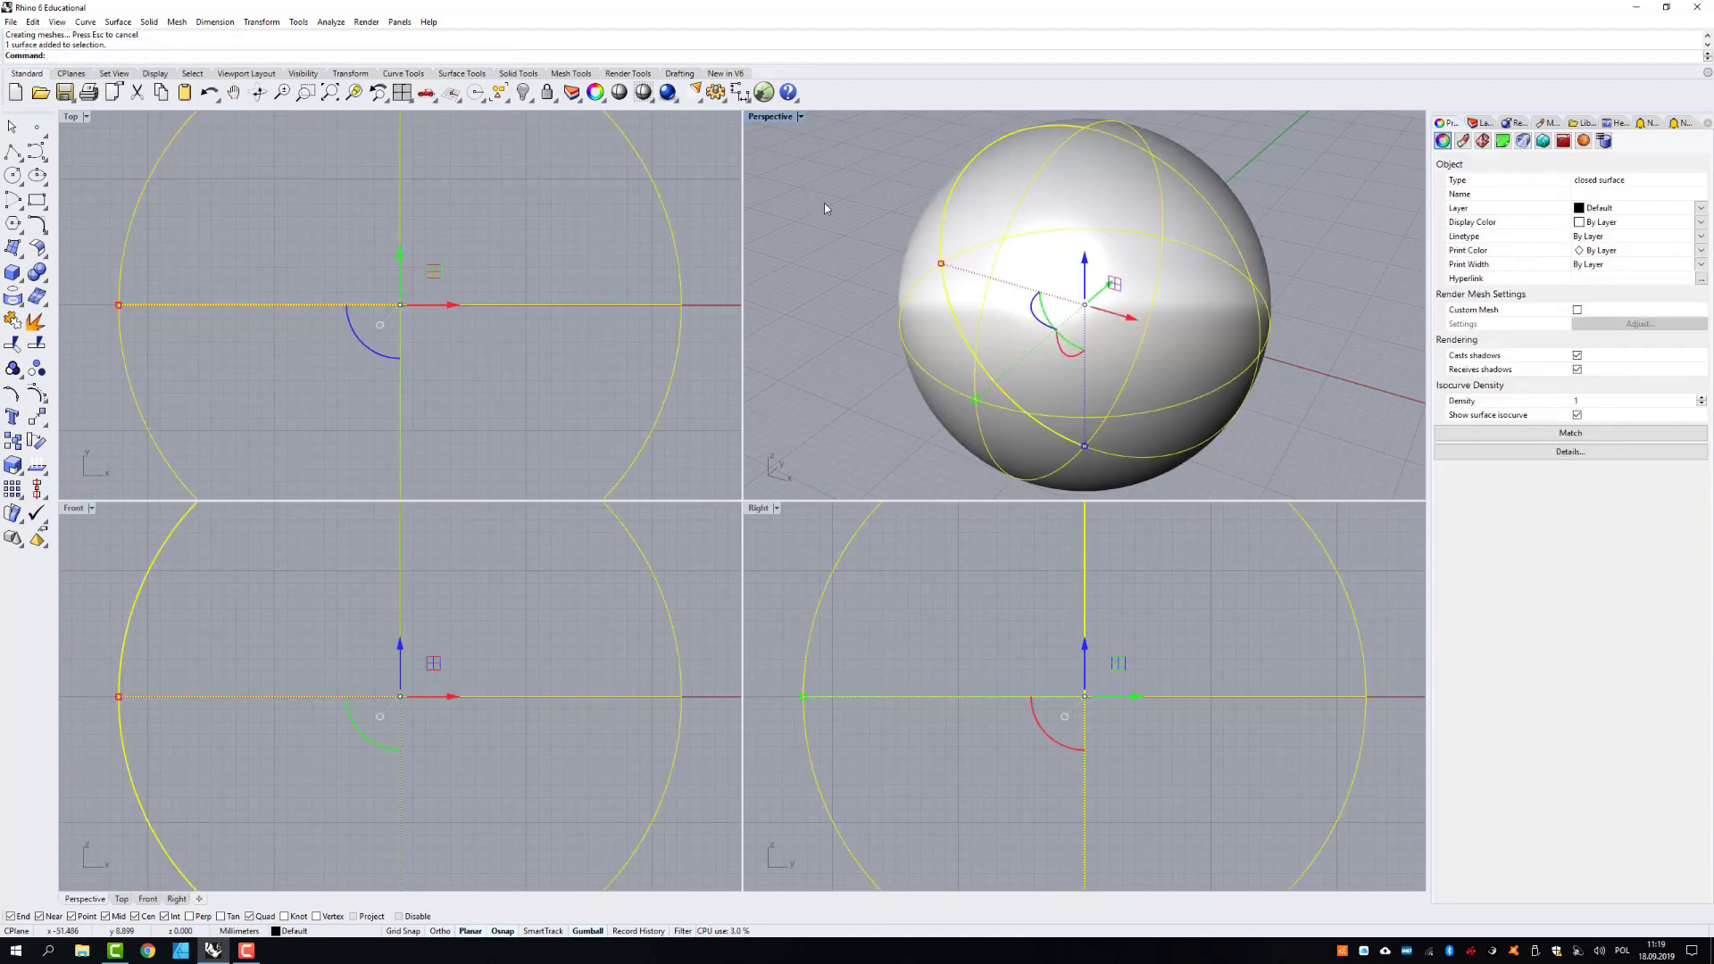
pyautogui.doubleClick(773, 120)
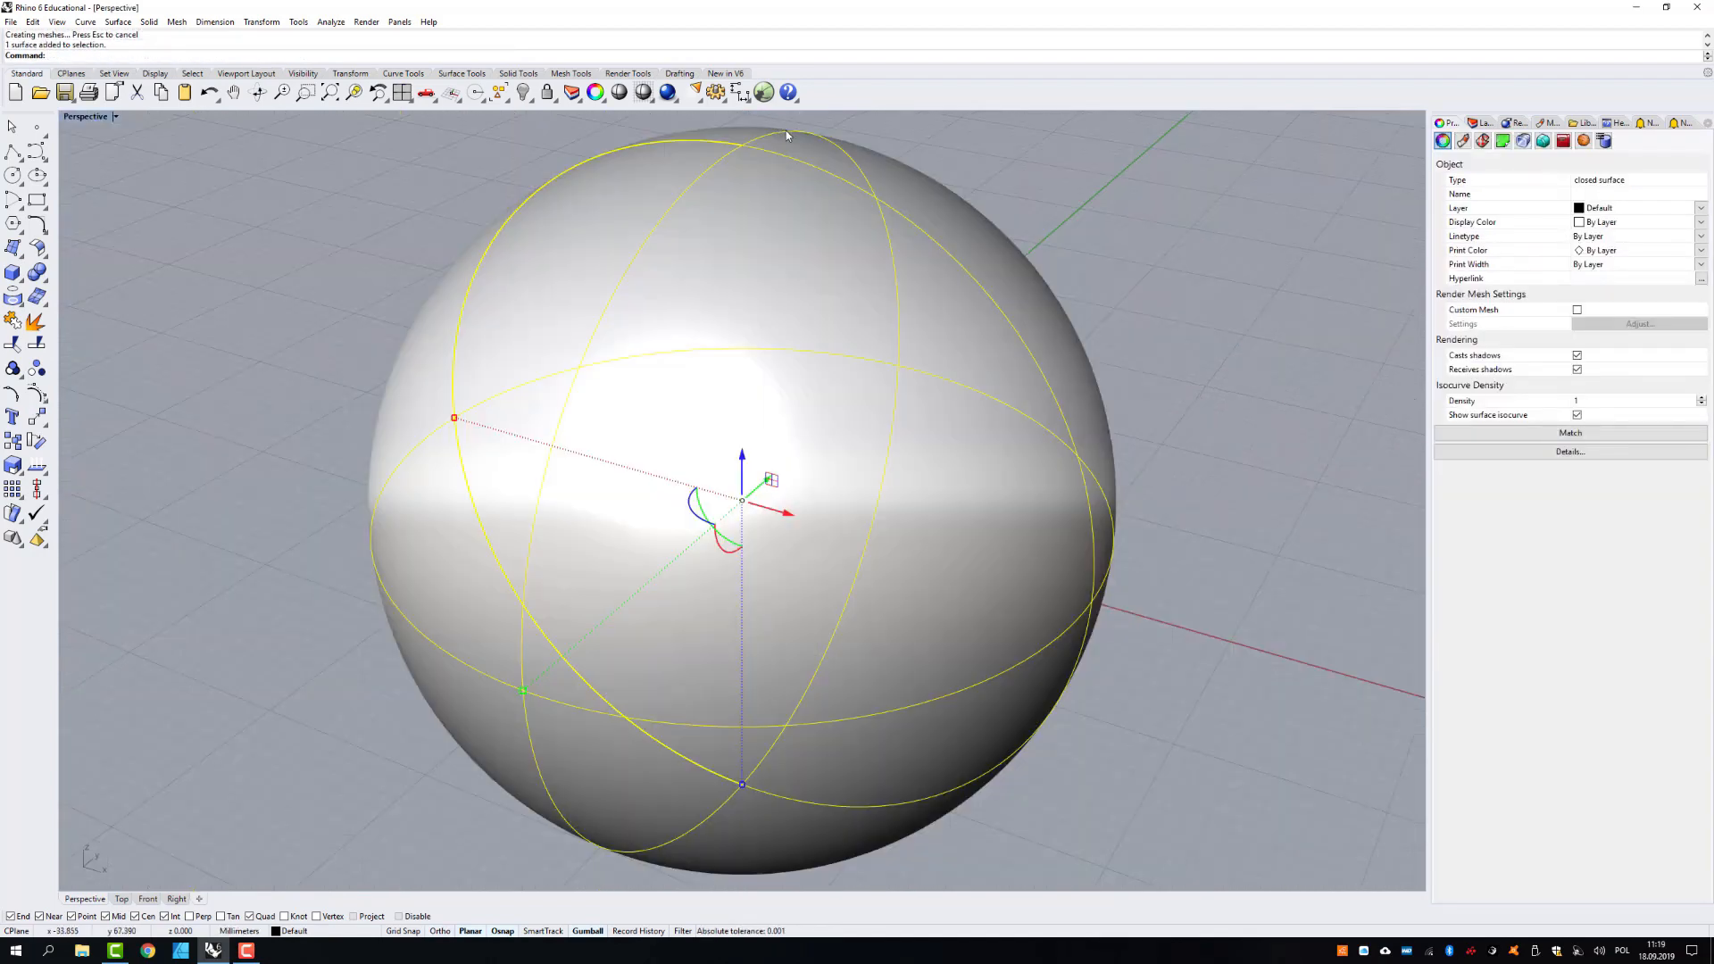
pyautogui.scroll(-7, 855, 175)
pyautogui.click(1089, 309)
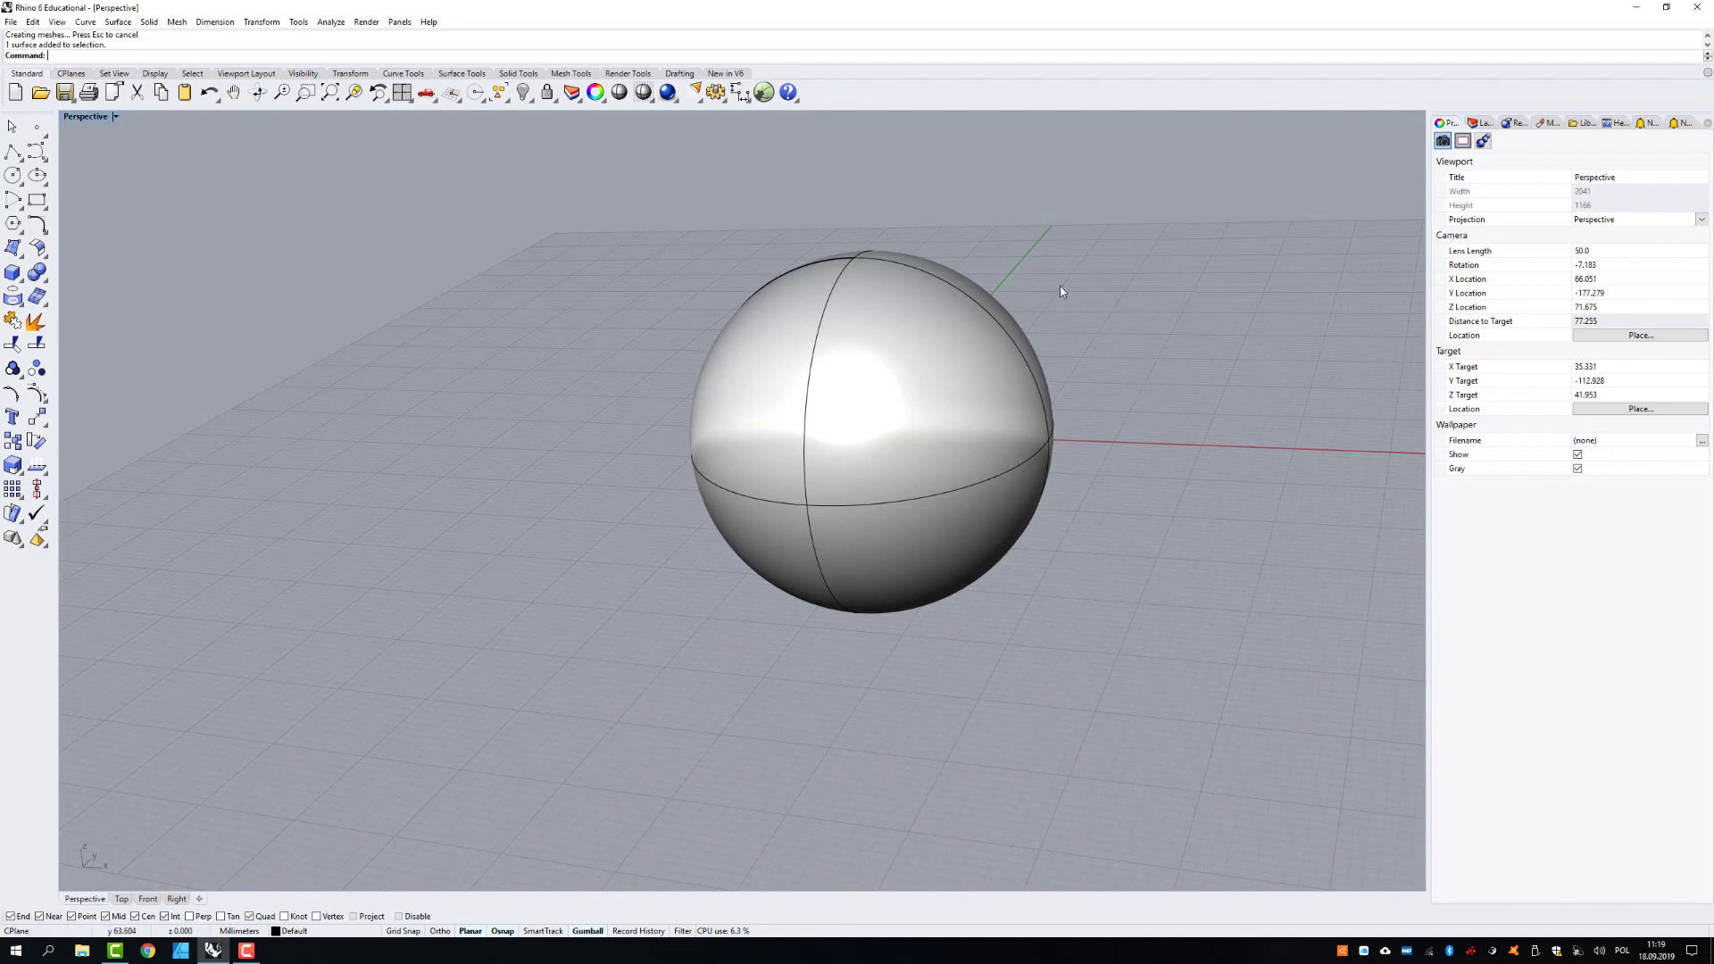
# - Export the selected sphere to the Desktop as an STL file named test
pyautogui.click(954, 340)
pyautogui.click(10, 24)
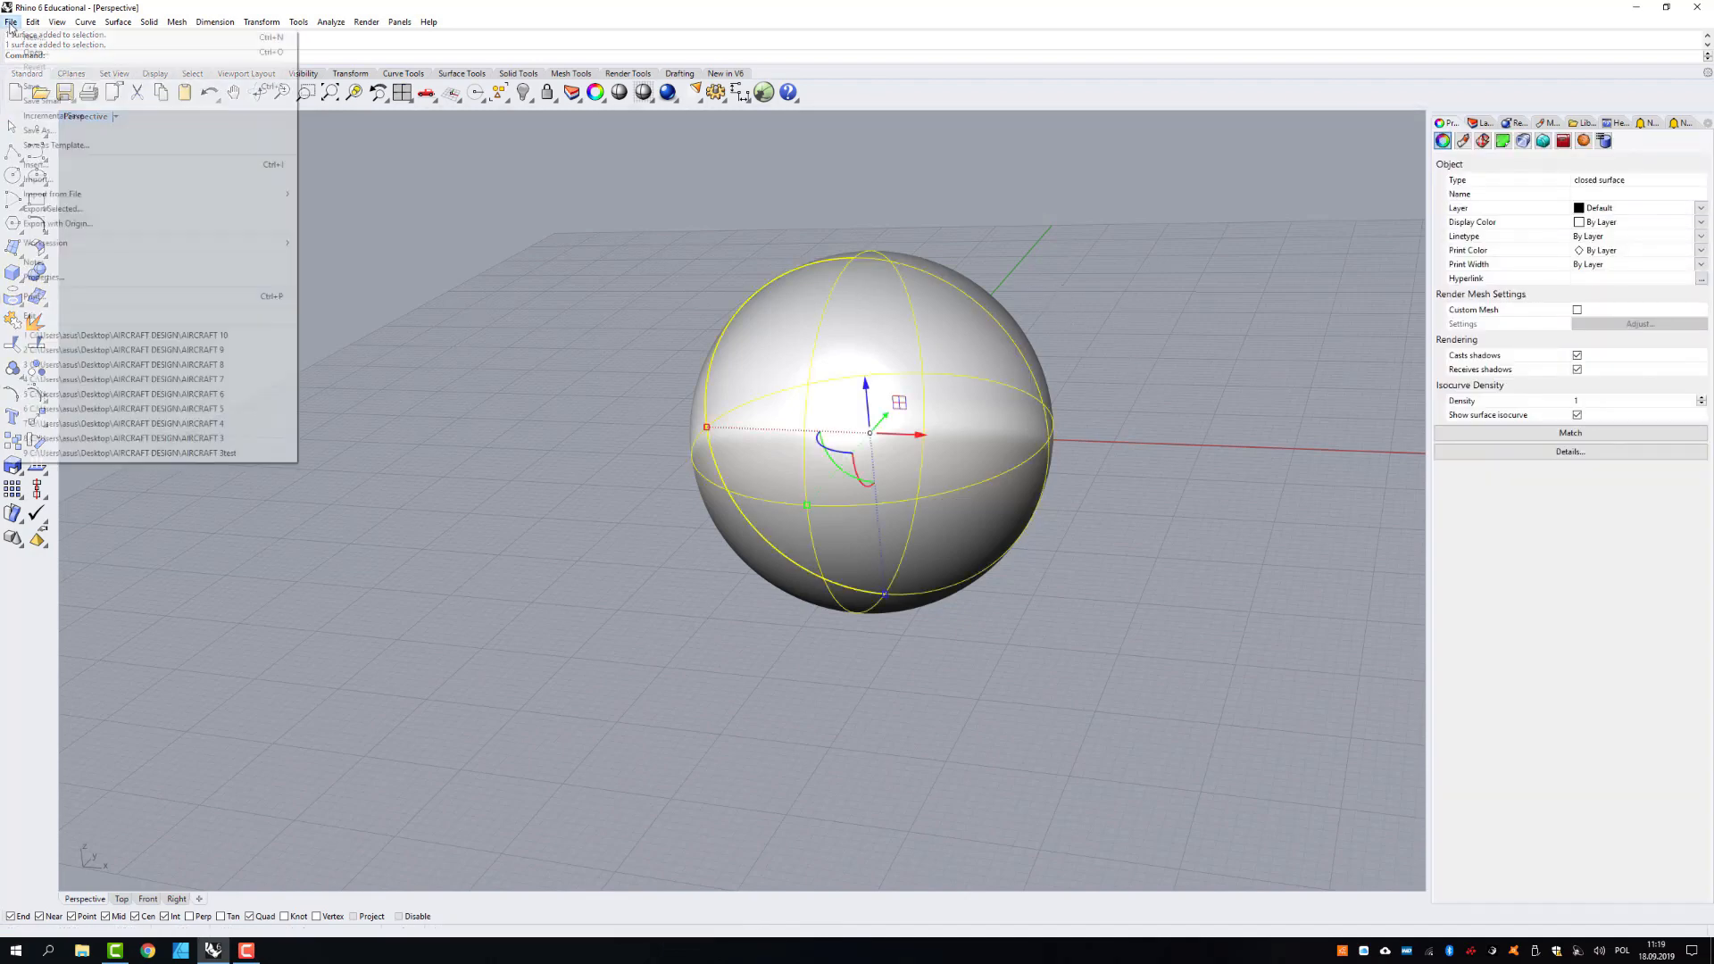
pyautogui.click(49, 208)
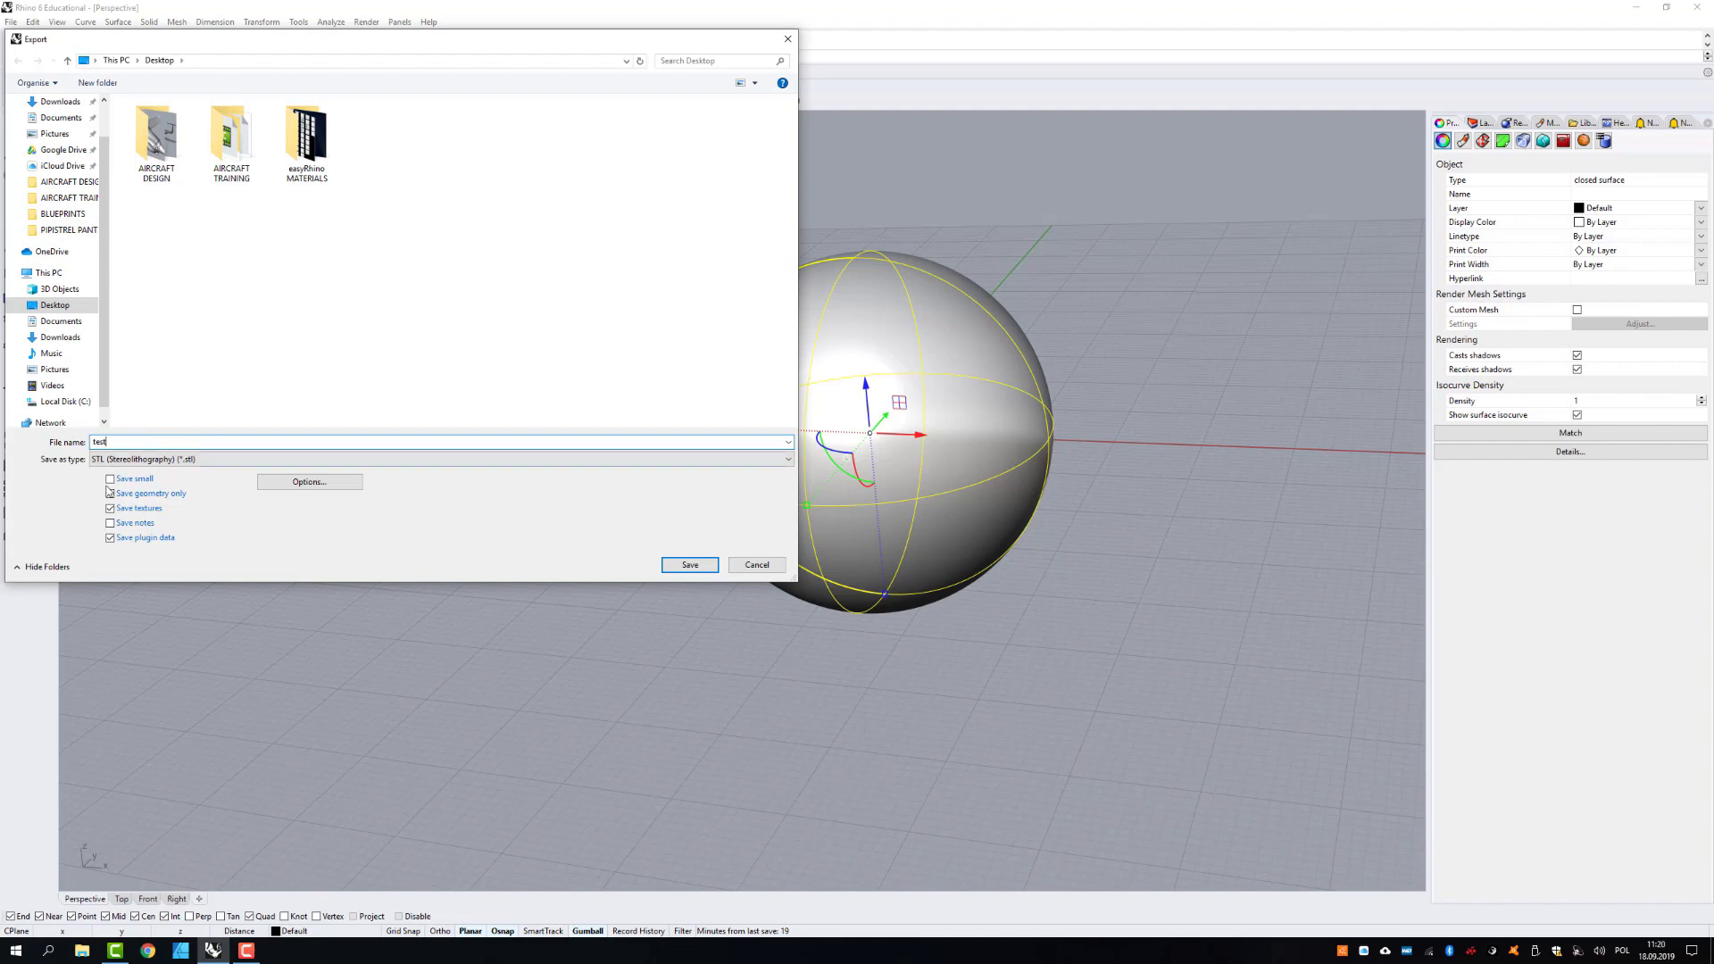
pyautogui.click(690, 566)
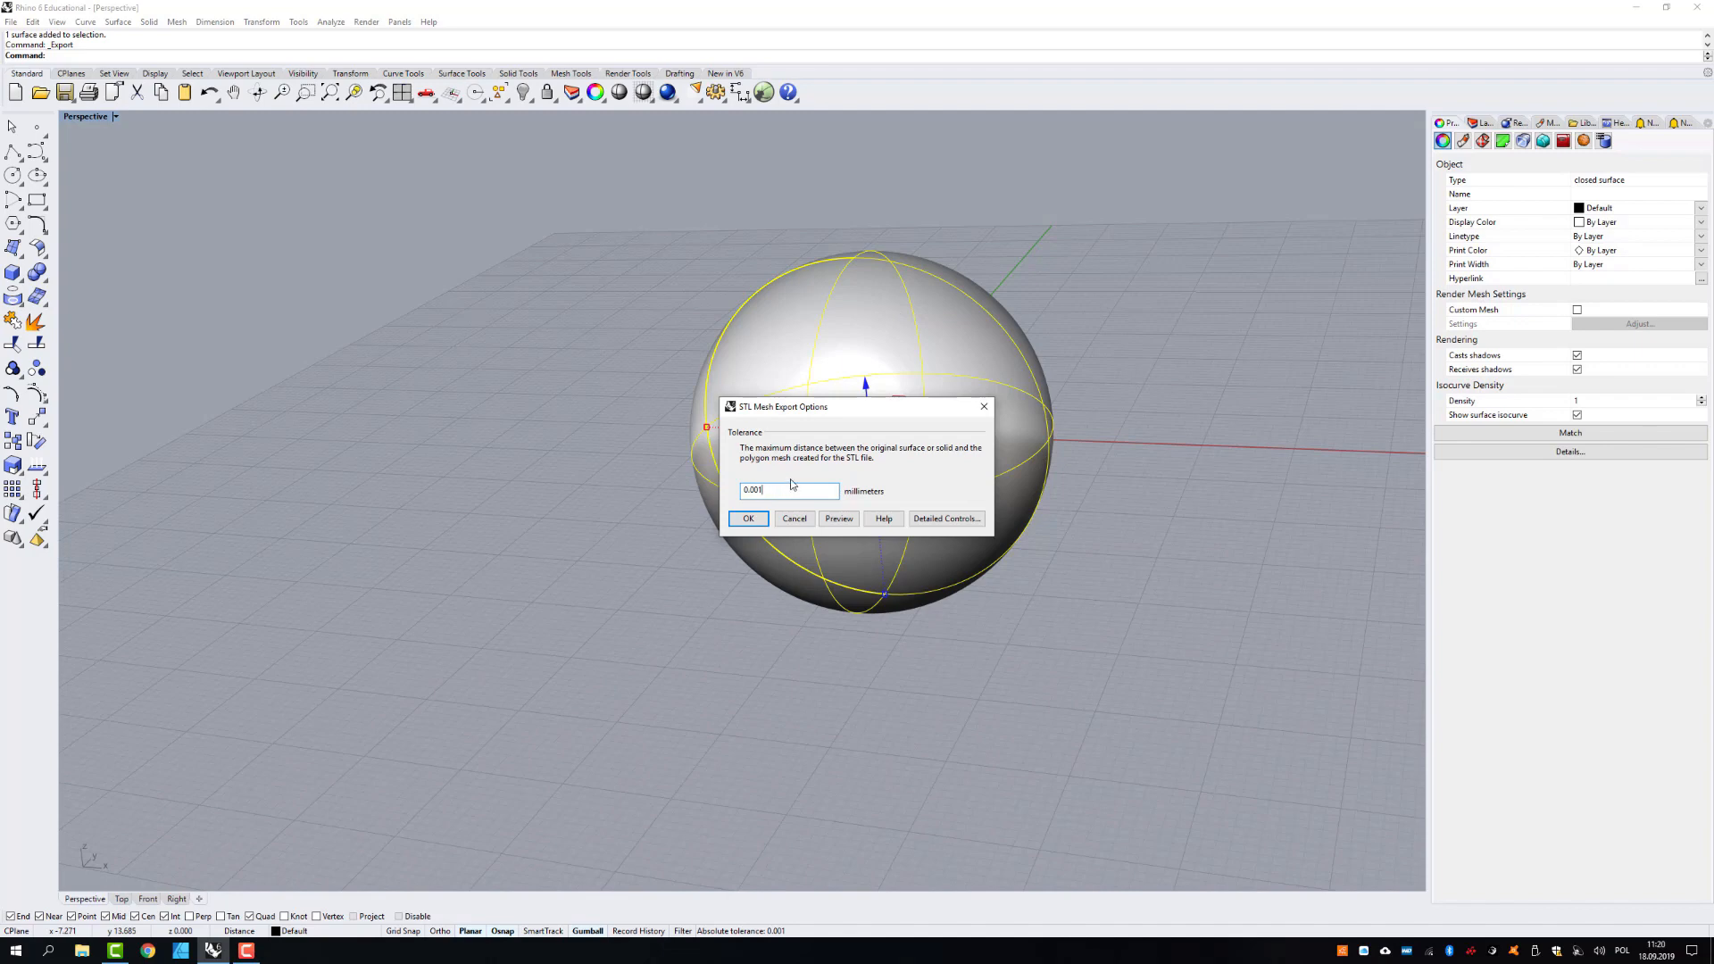
# - Replace the 0.001 mm tolerance with a coarser one and complete the test export as binary STL
pyautogui.press('BackSpace')
pyautogui.press('BackSpace')
pyautogui.press('BackSpace')
pyautogui.press('BackSpace')
pyautogui.click(761, 516)
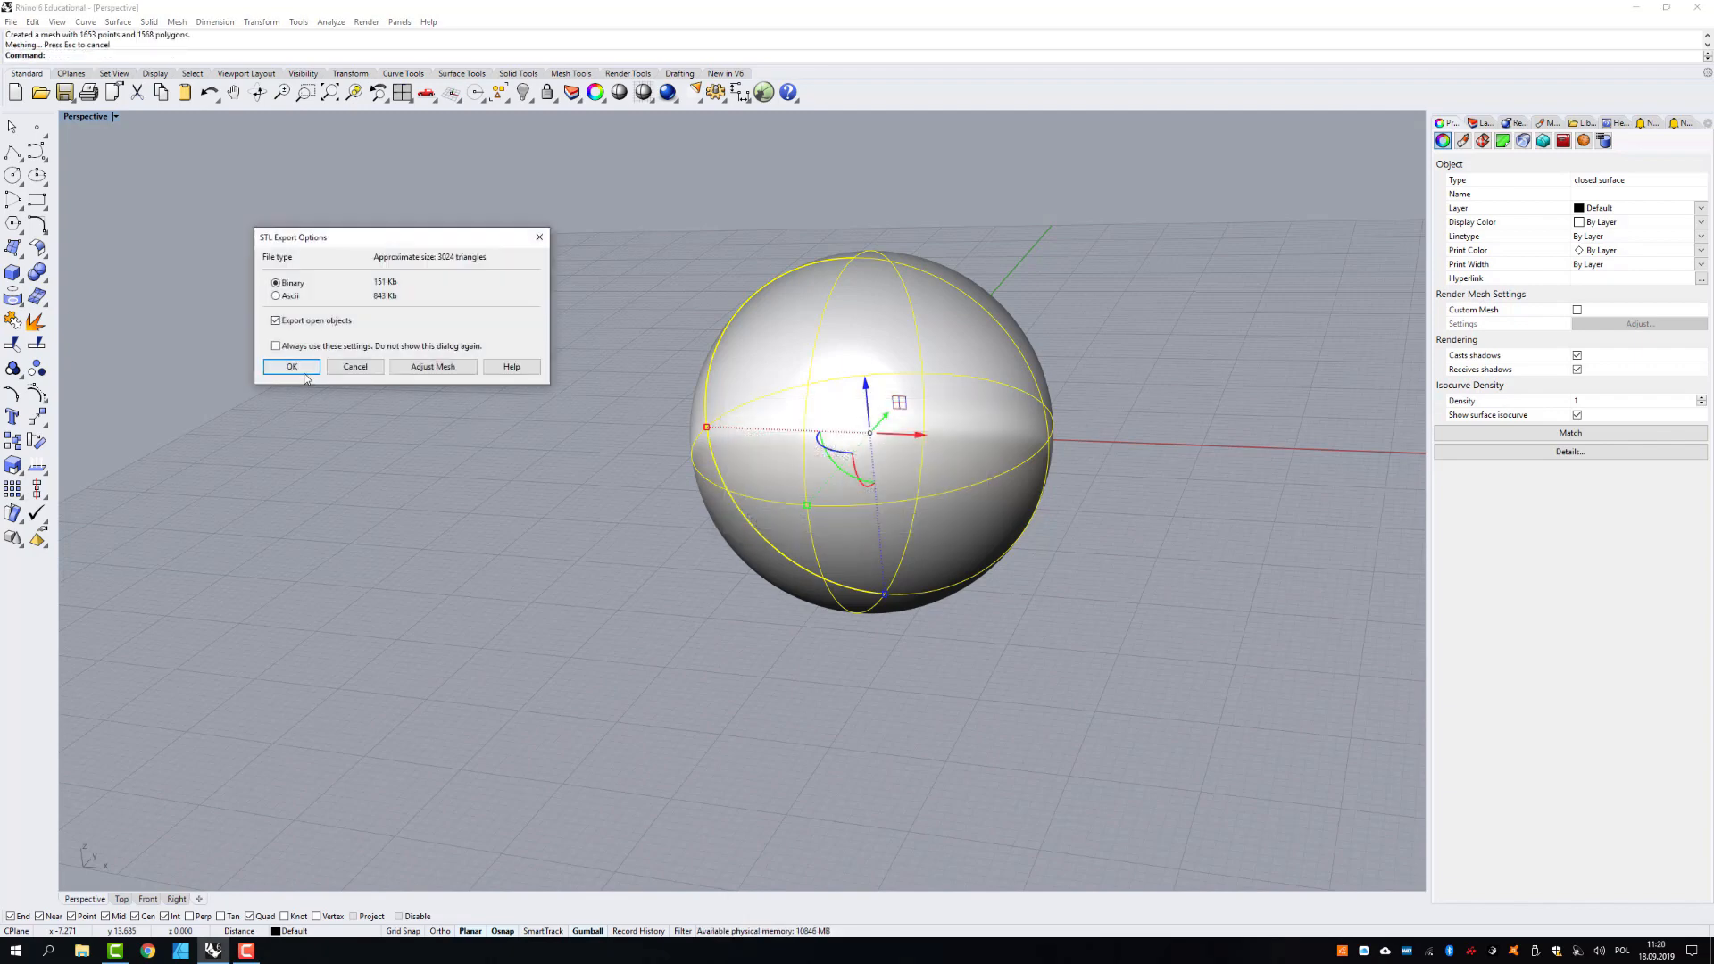
pyautogui.click(305, 374)
# - Export the sphere again as the STL file test1 with a mesh tolerance of 0.01 mm
pyautogui.rightClick(382, 410)
pyautogui.click(757, 426)
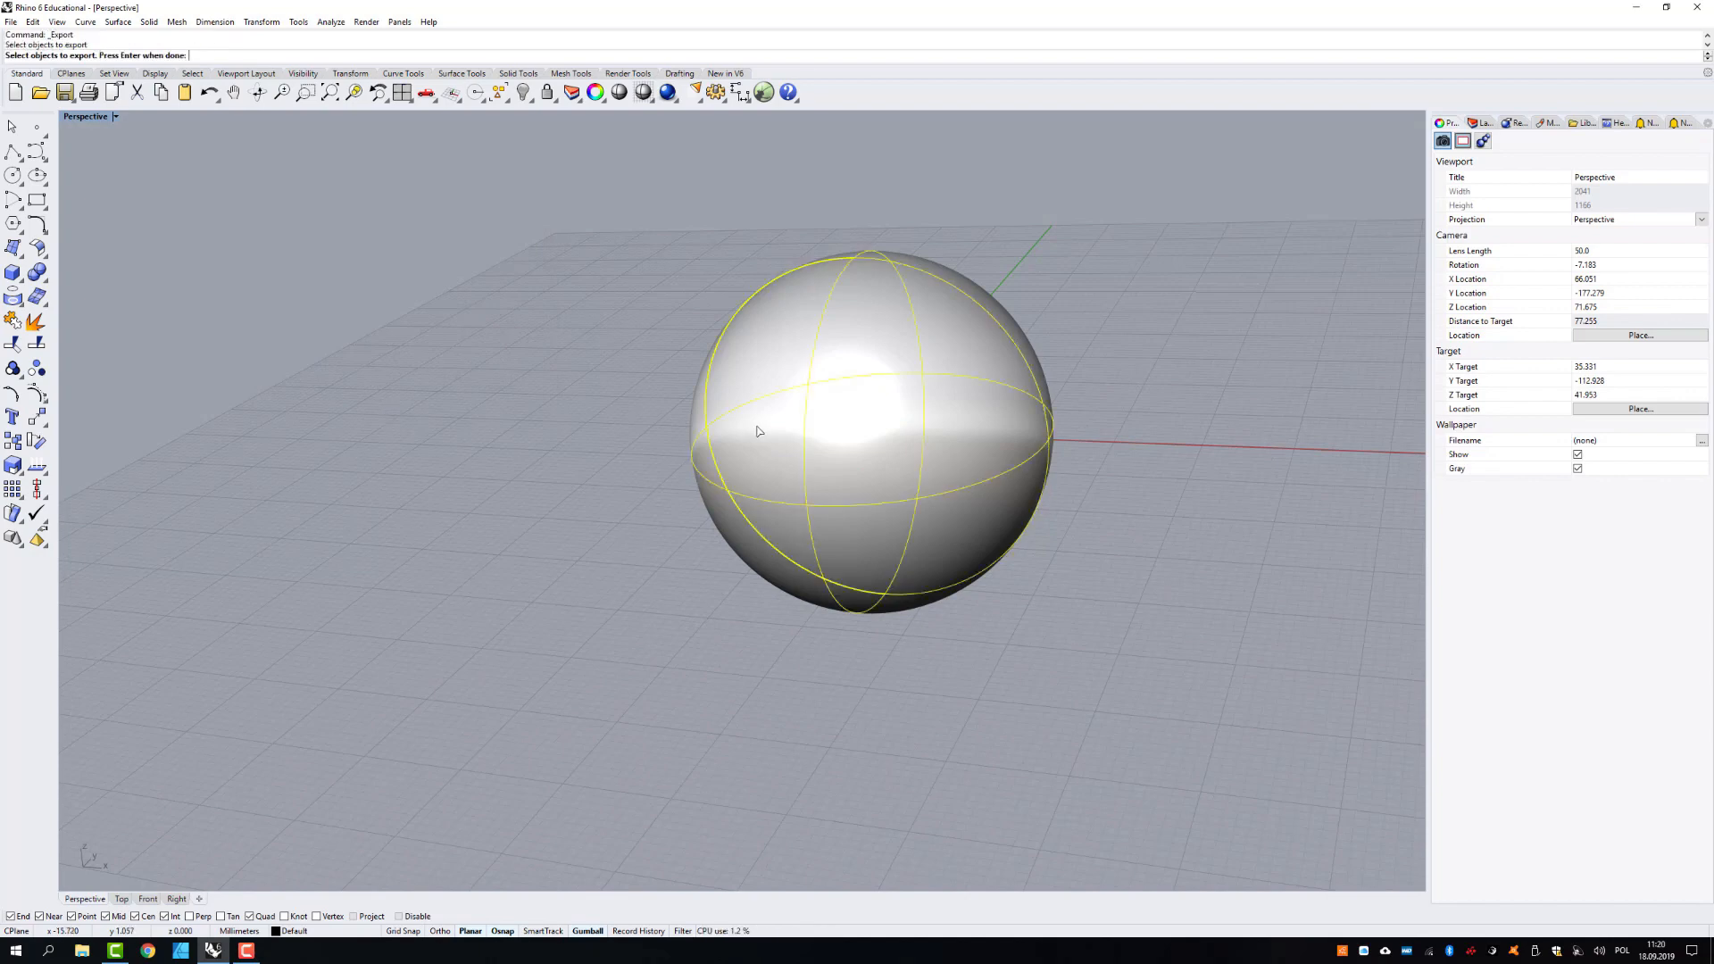
pyautogui.press('Return')
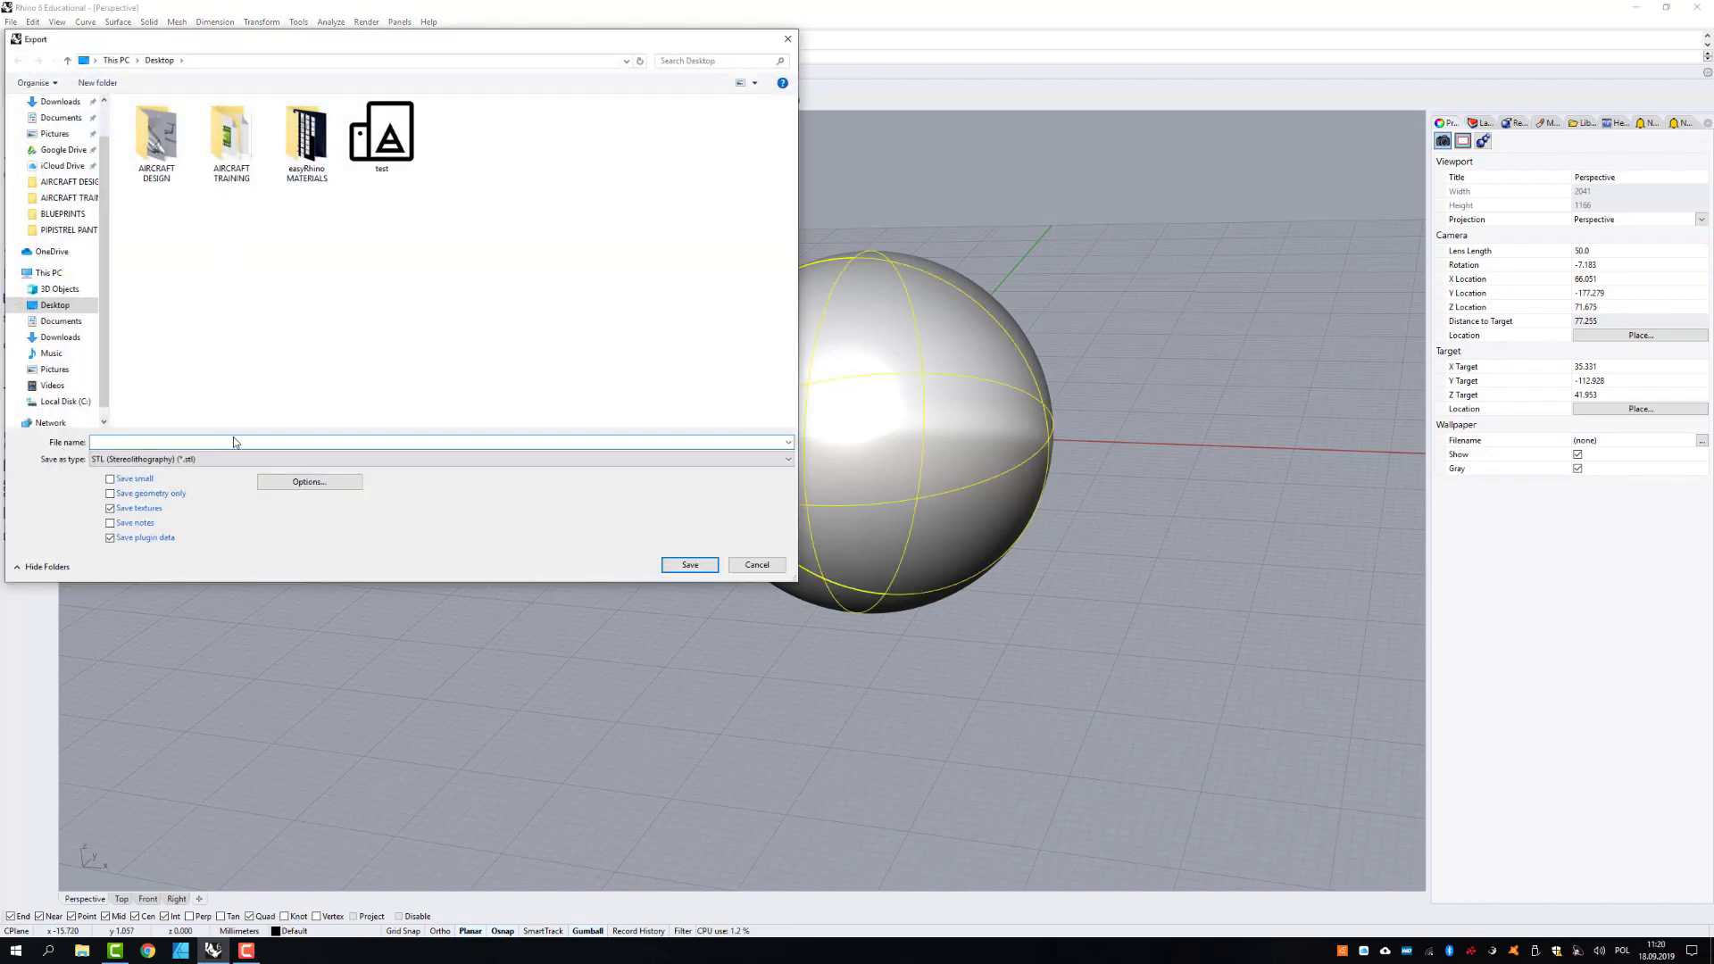
pyautogui.click(383, 153)
pyautogui.click(282, 440)
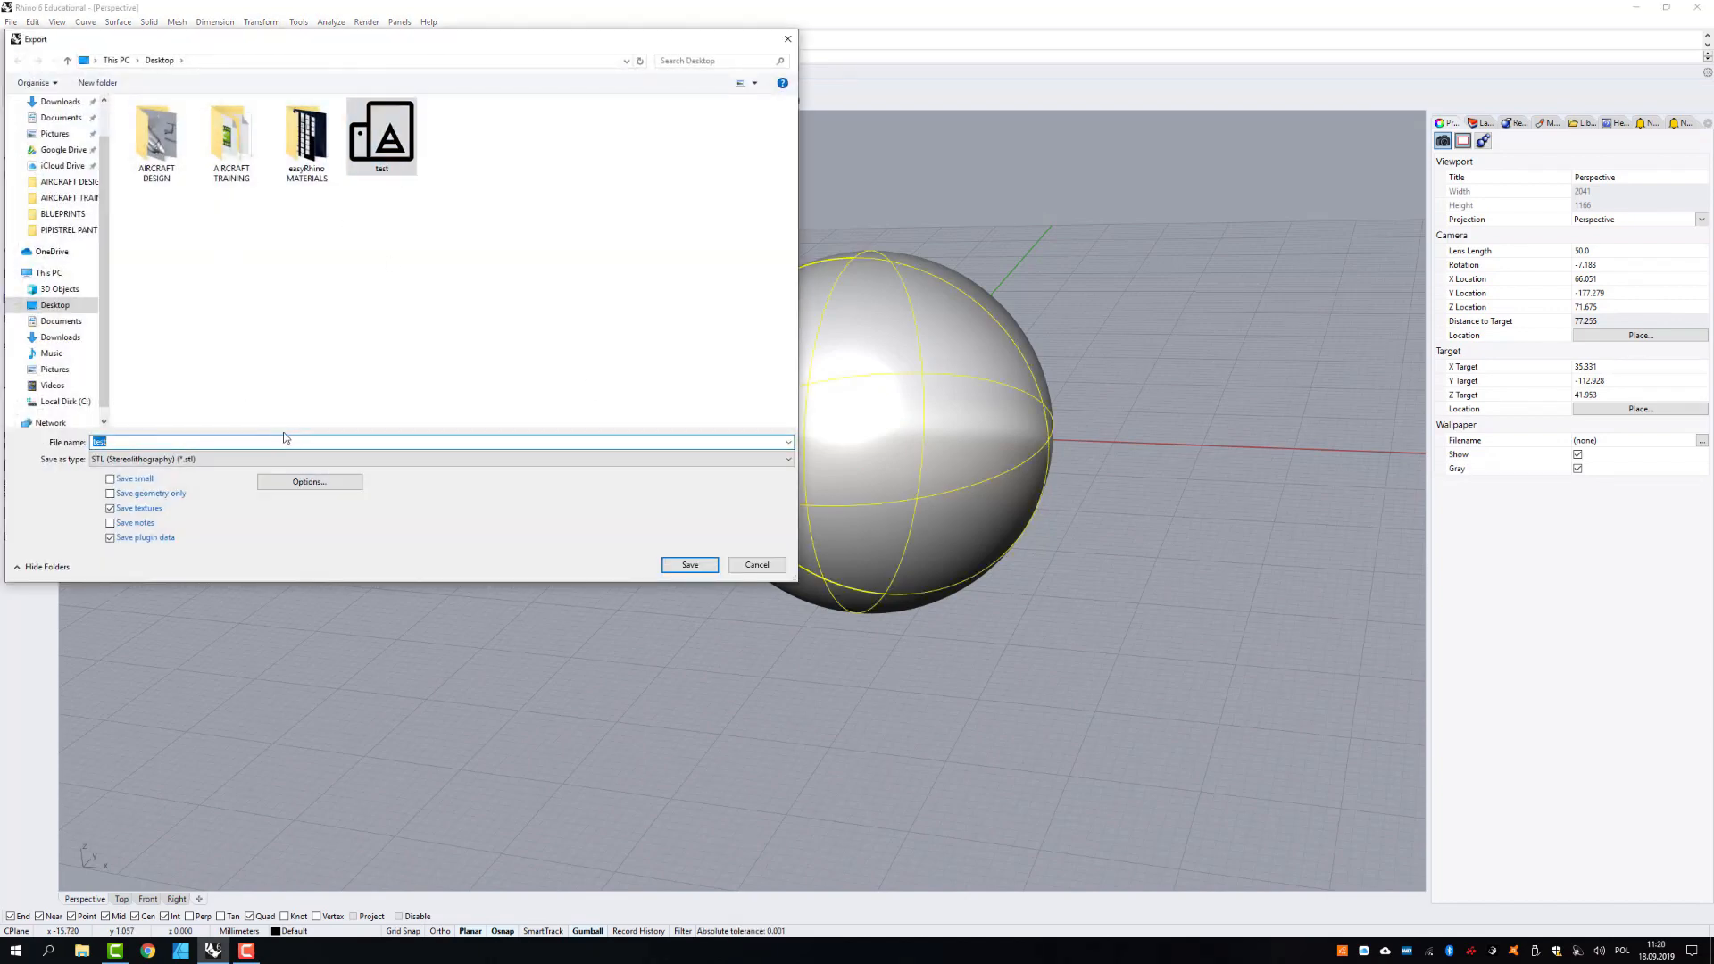
pyautogui.press('Return')
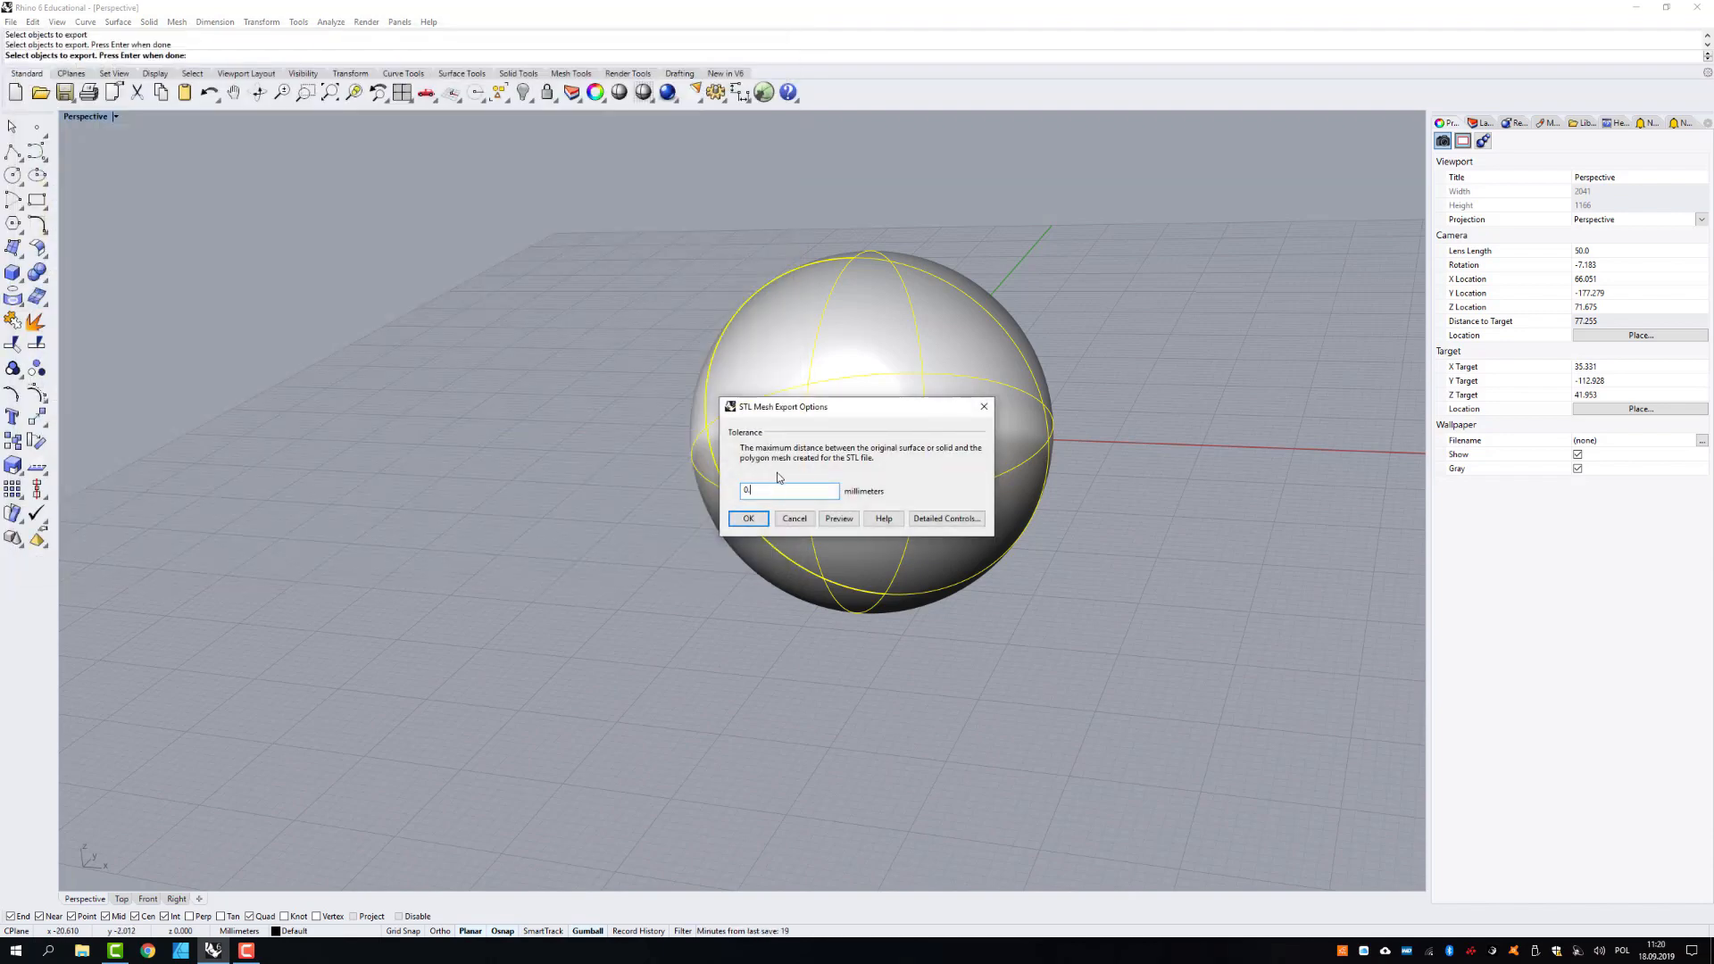
pyautogui.click(755, 519)
pyautogui.click(306, 367)
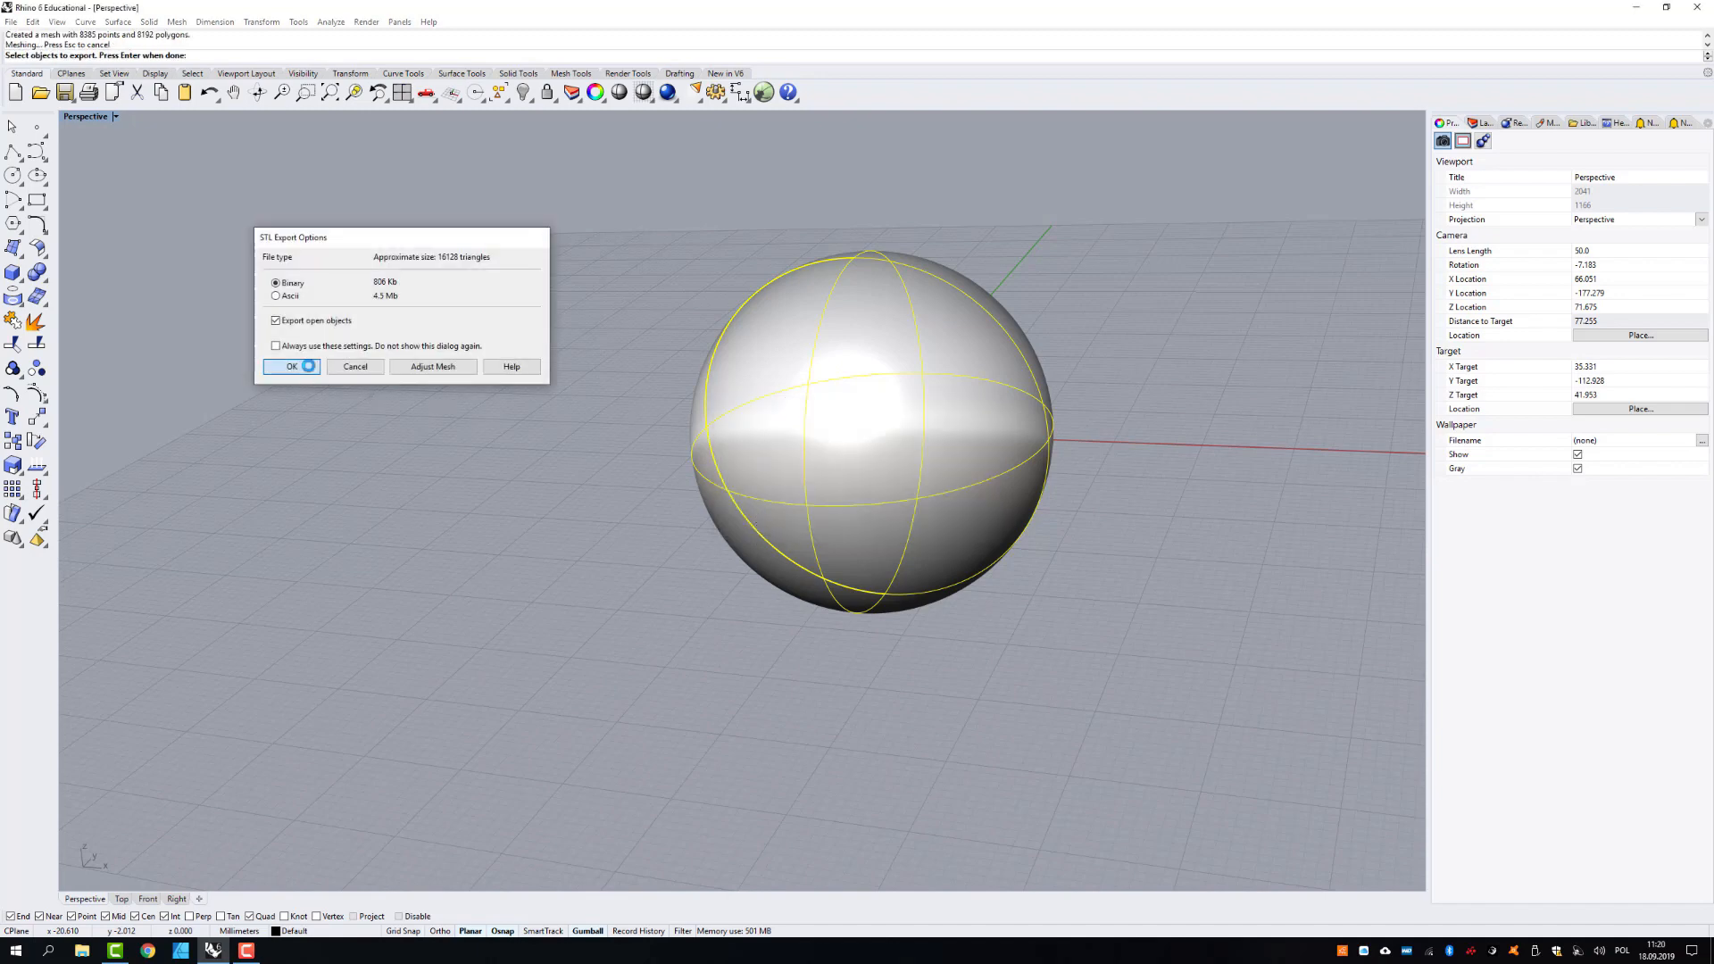
# - Export the sphere a third time as the STL file test2 with a mesh tolerance of 0.001 mm
pyautogui.click(765, 431)
pyautogui.rightClick(564, 376)
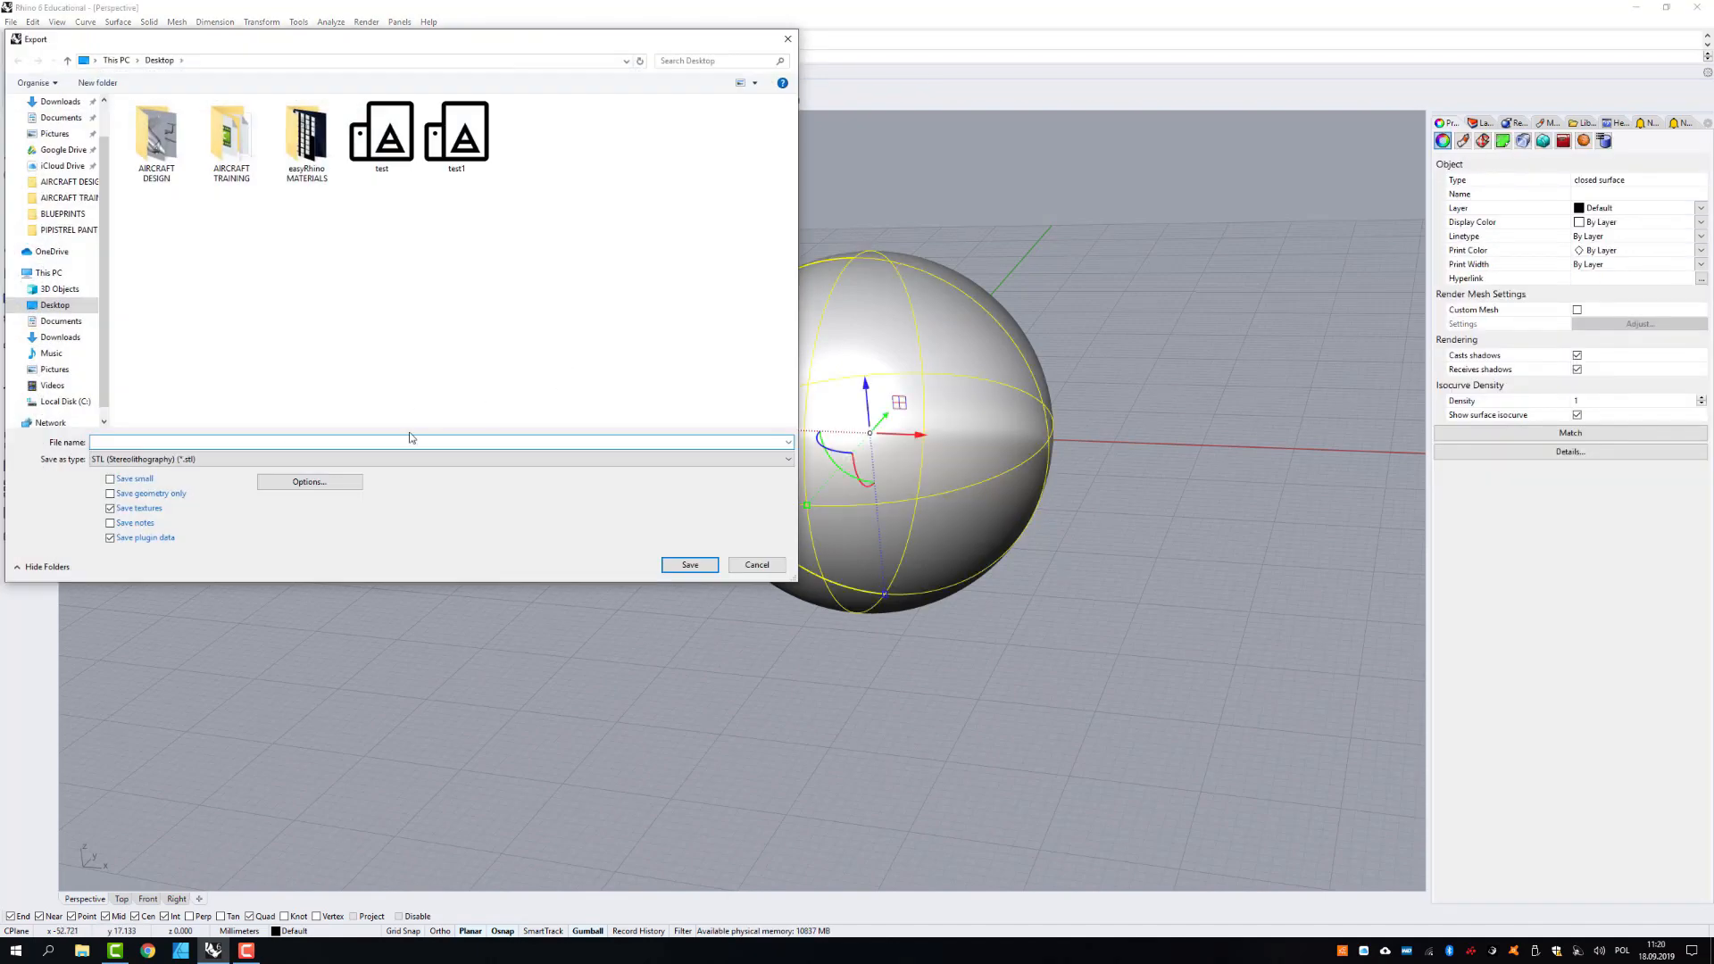
pyautogui.click(468, 164)
pyautogui.doubleClick(284, 443)
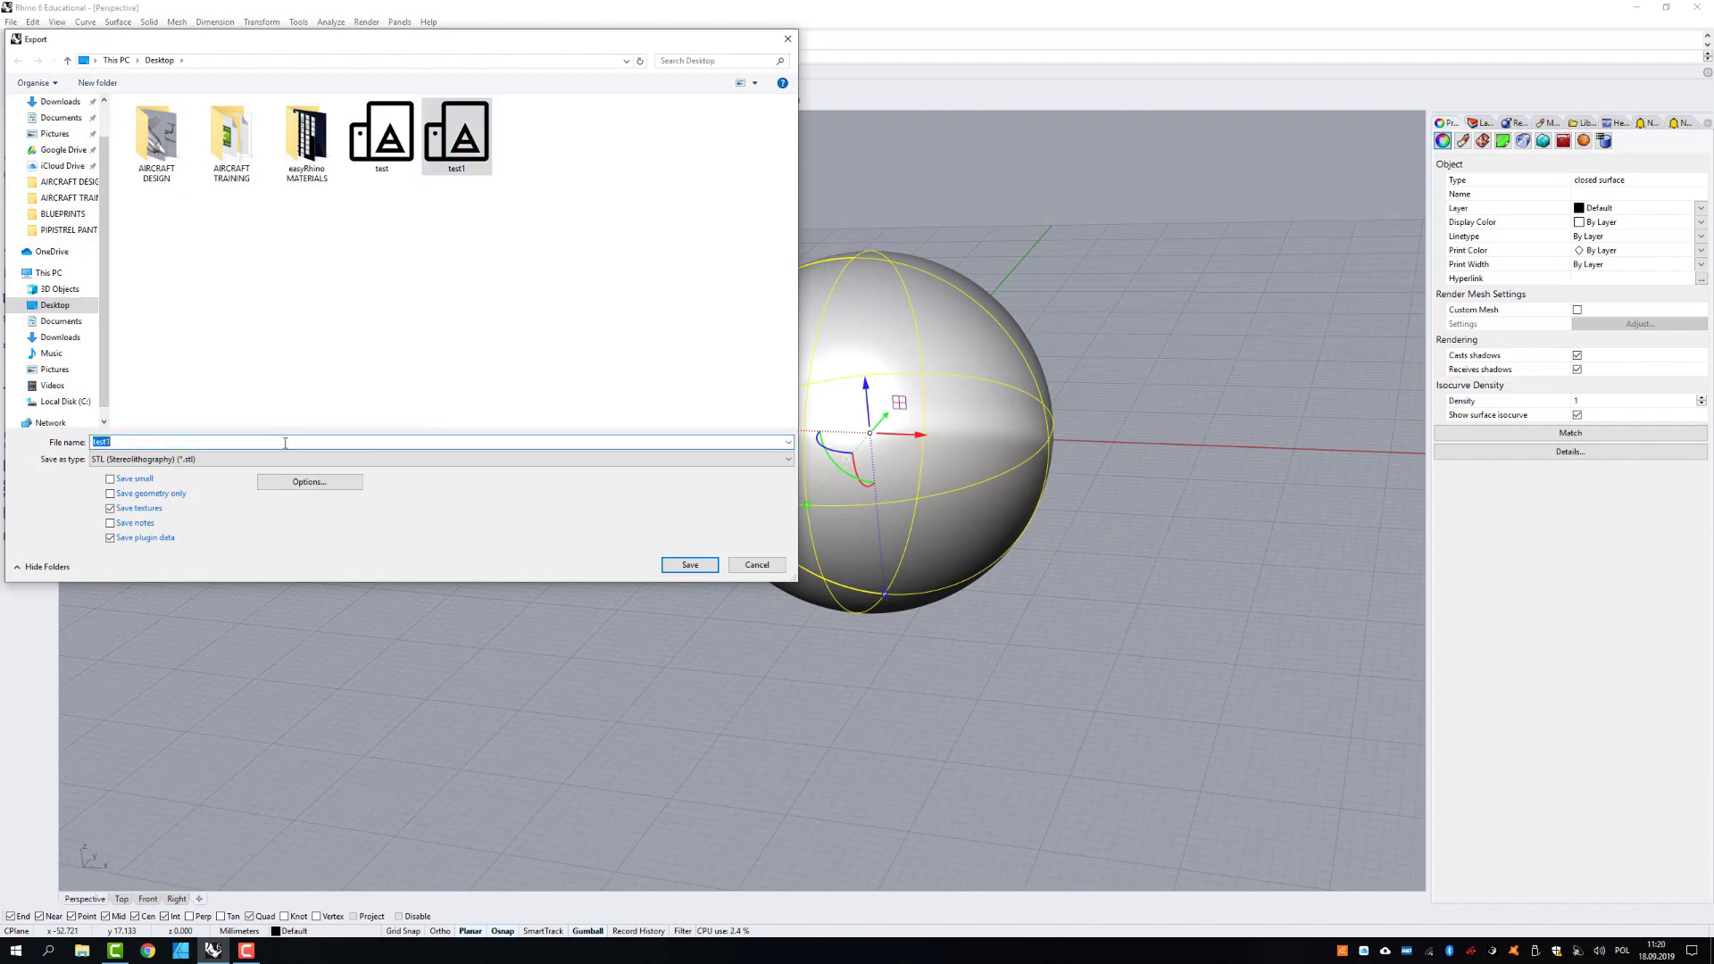
pyautogui.press('BackSpace')
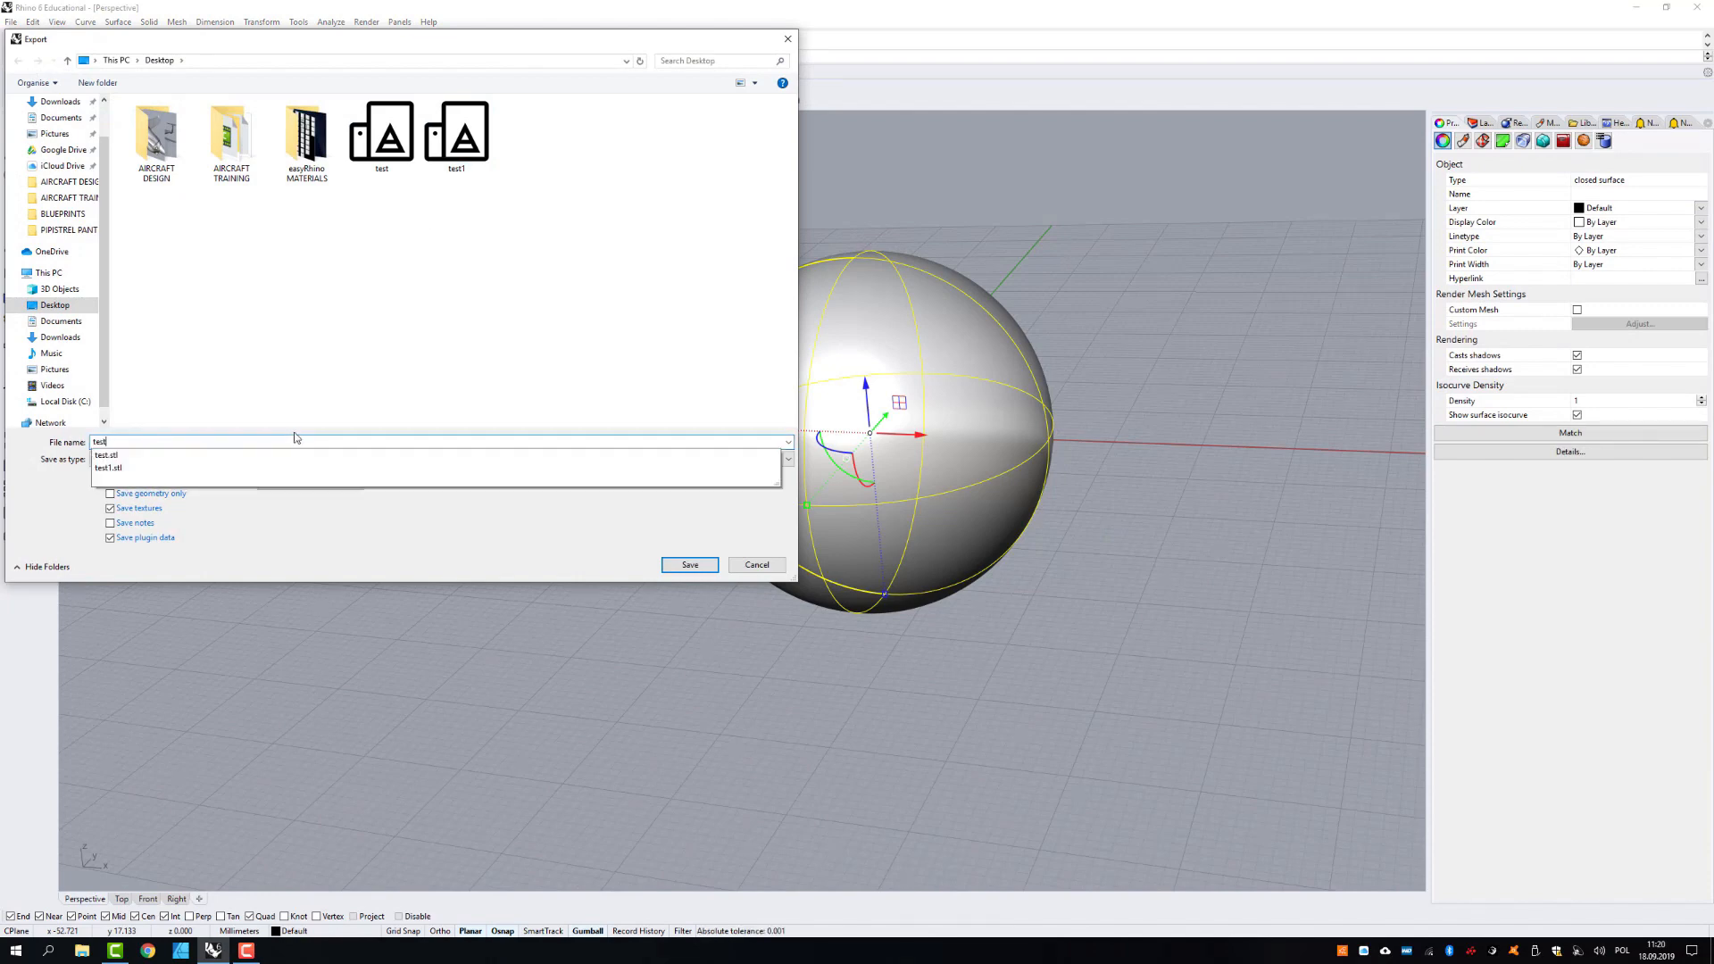
pyautogui.write('2')
pyautogui.click(668, 568)
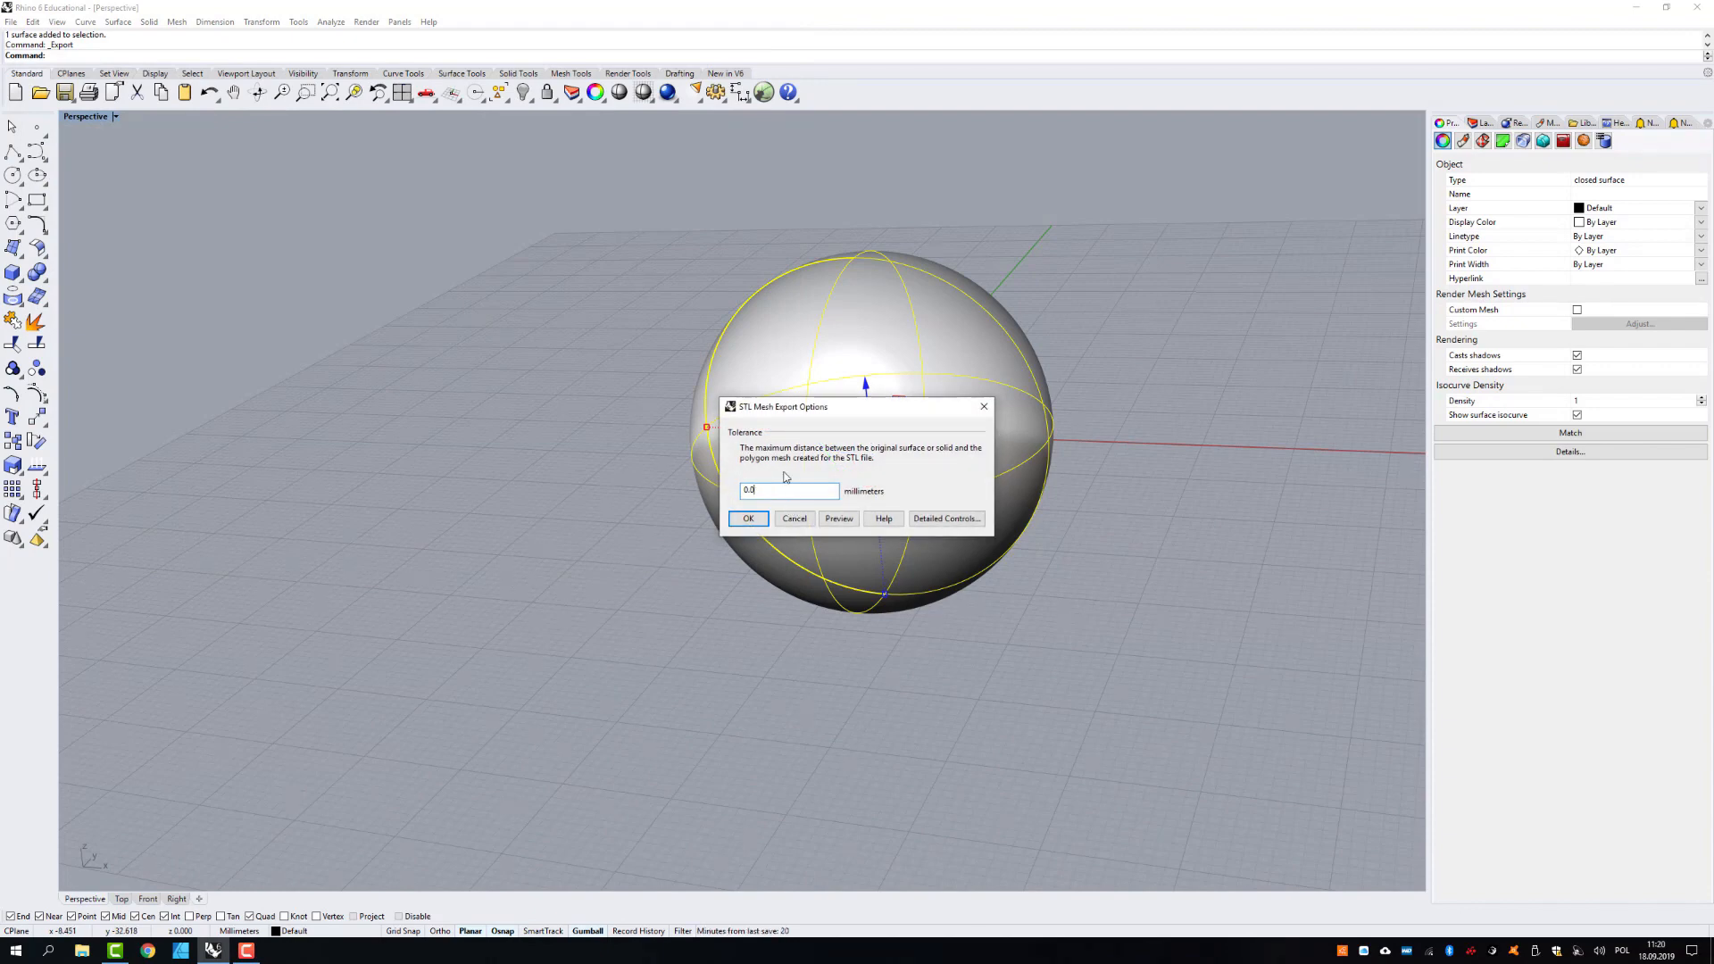
pyautogui.click(751, 519)
pyautogui.click(308, 367)
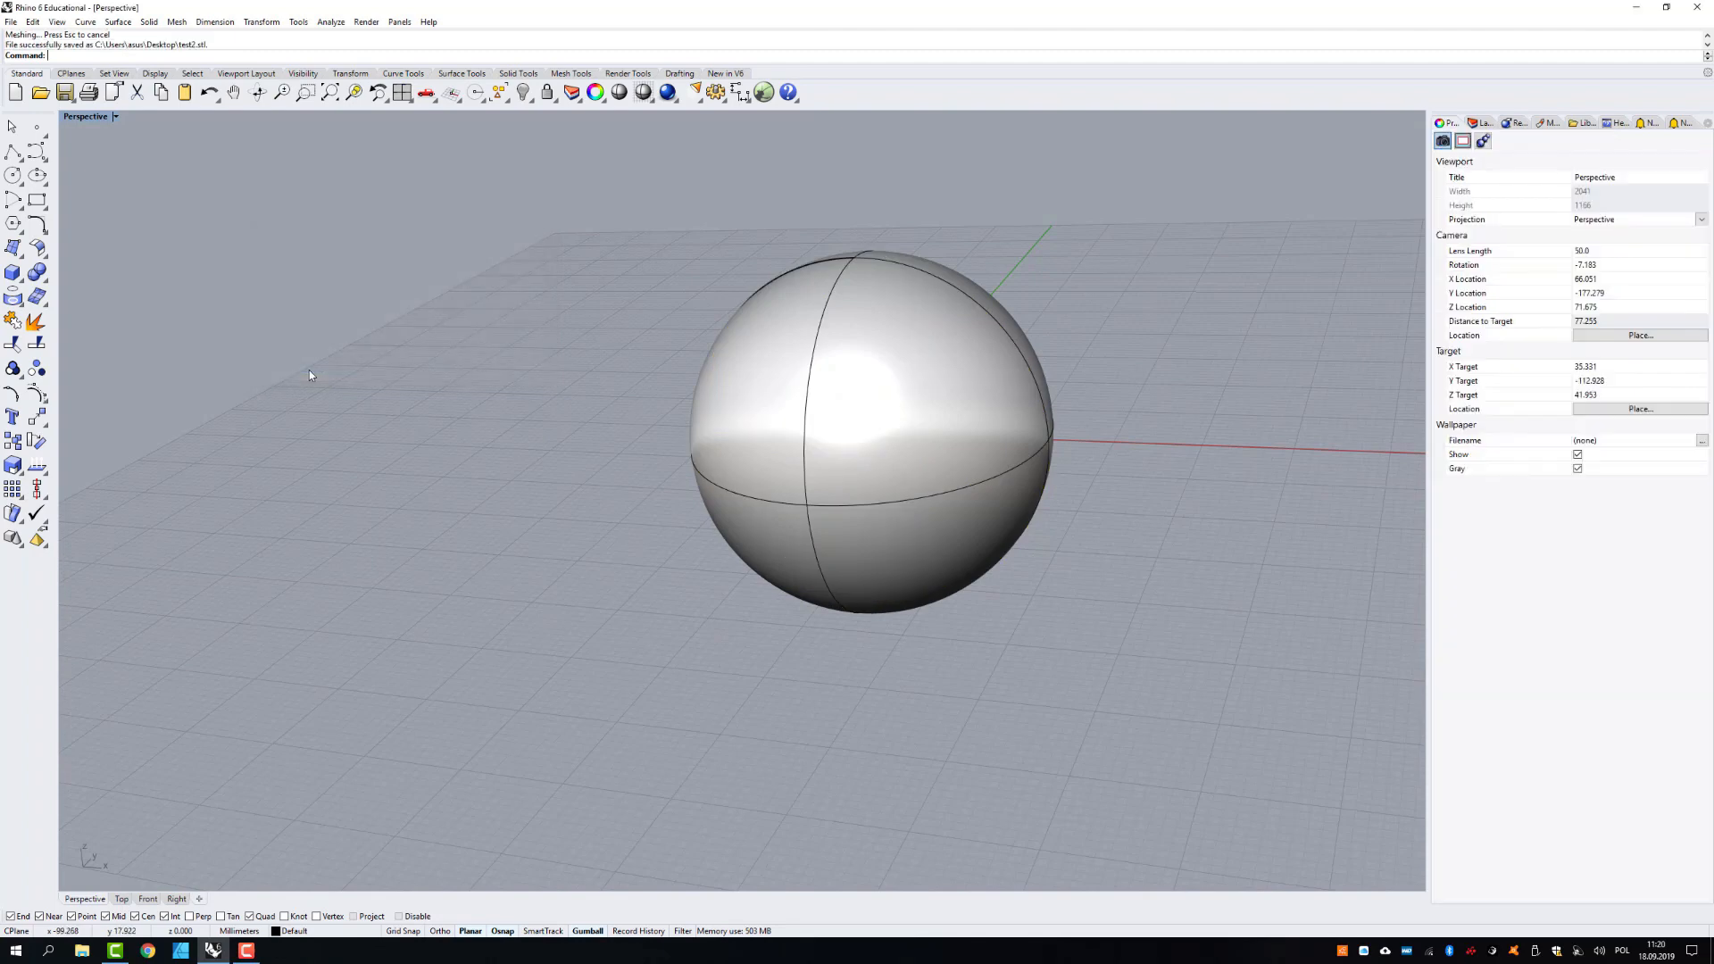
# - Import the test STL file from the Desktop into the current model
pyautogui.click(11, 22)
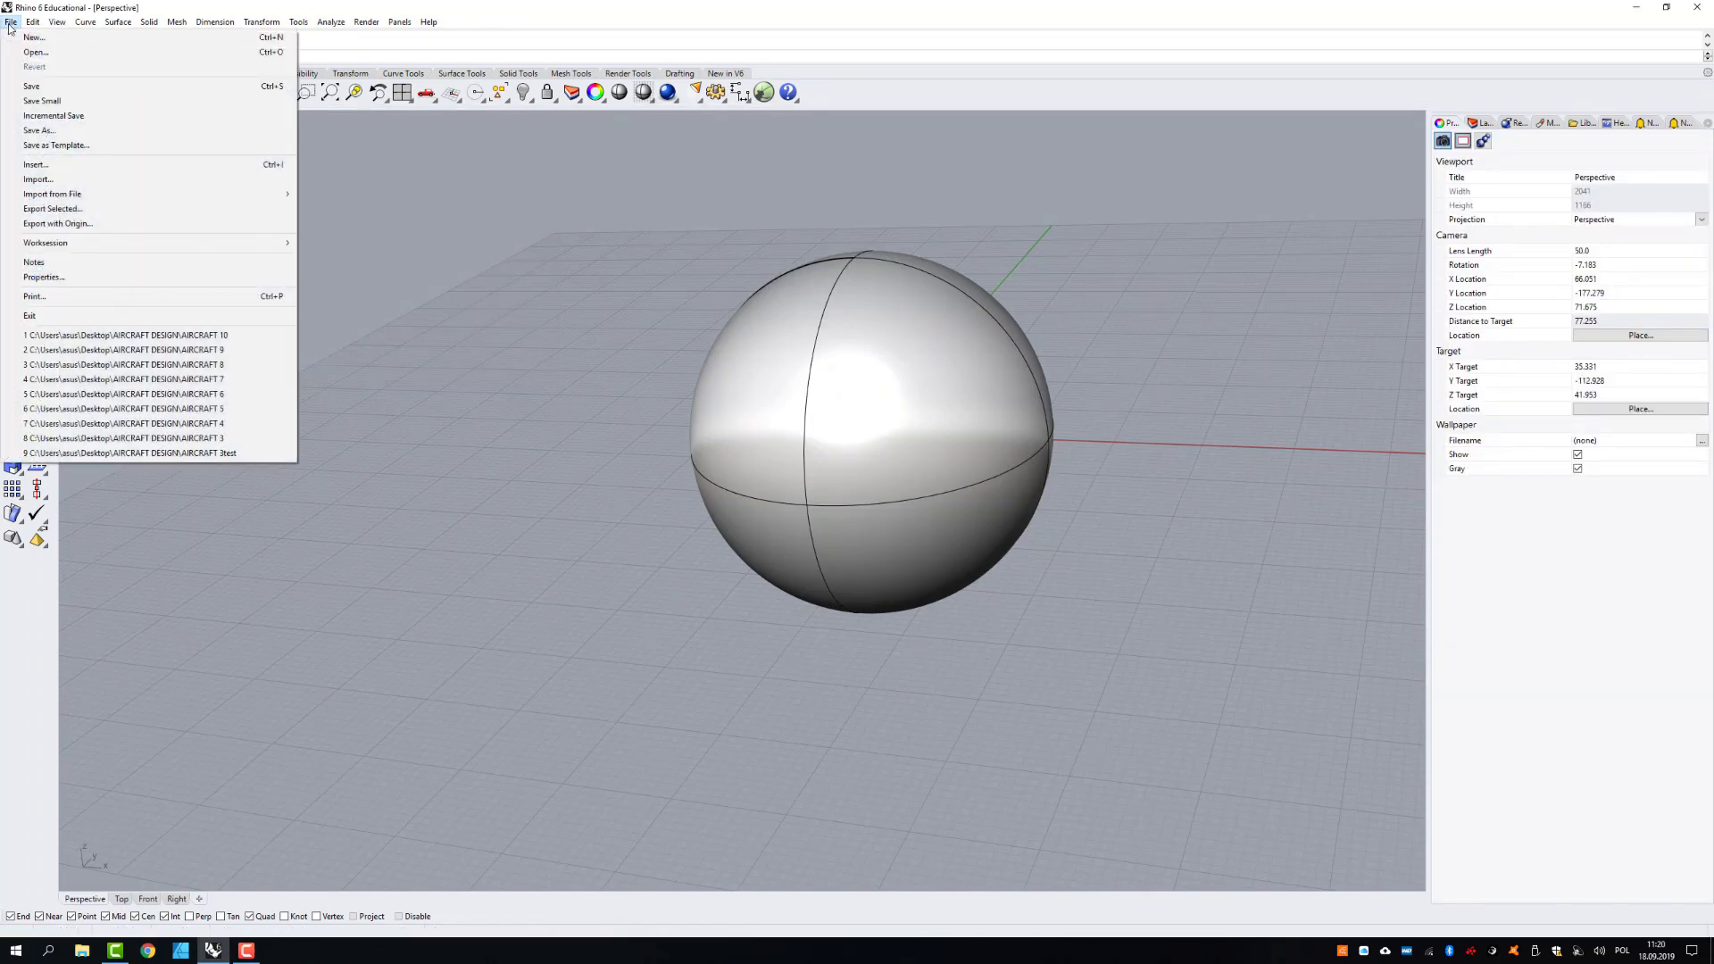
pyautogui.click(54, 181)
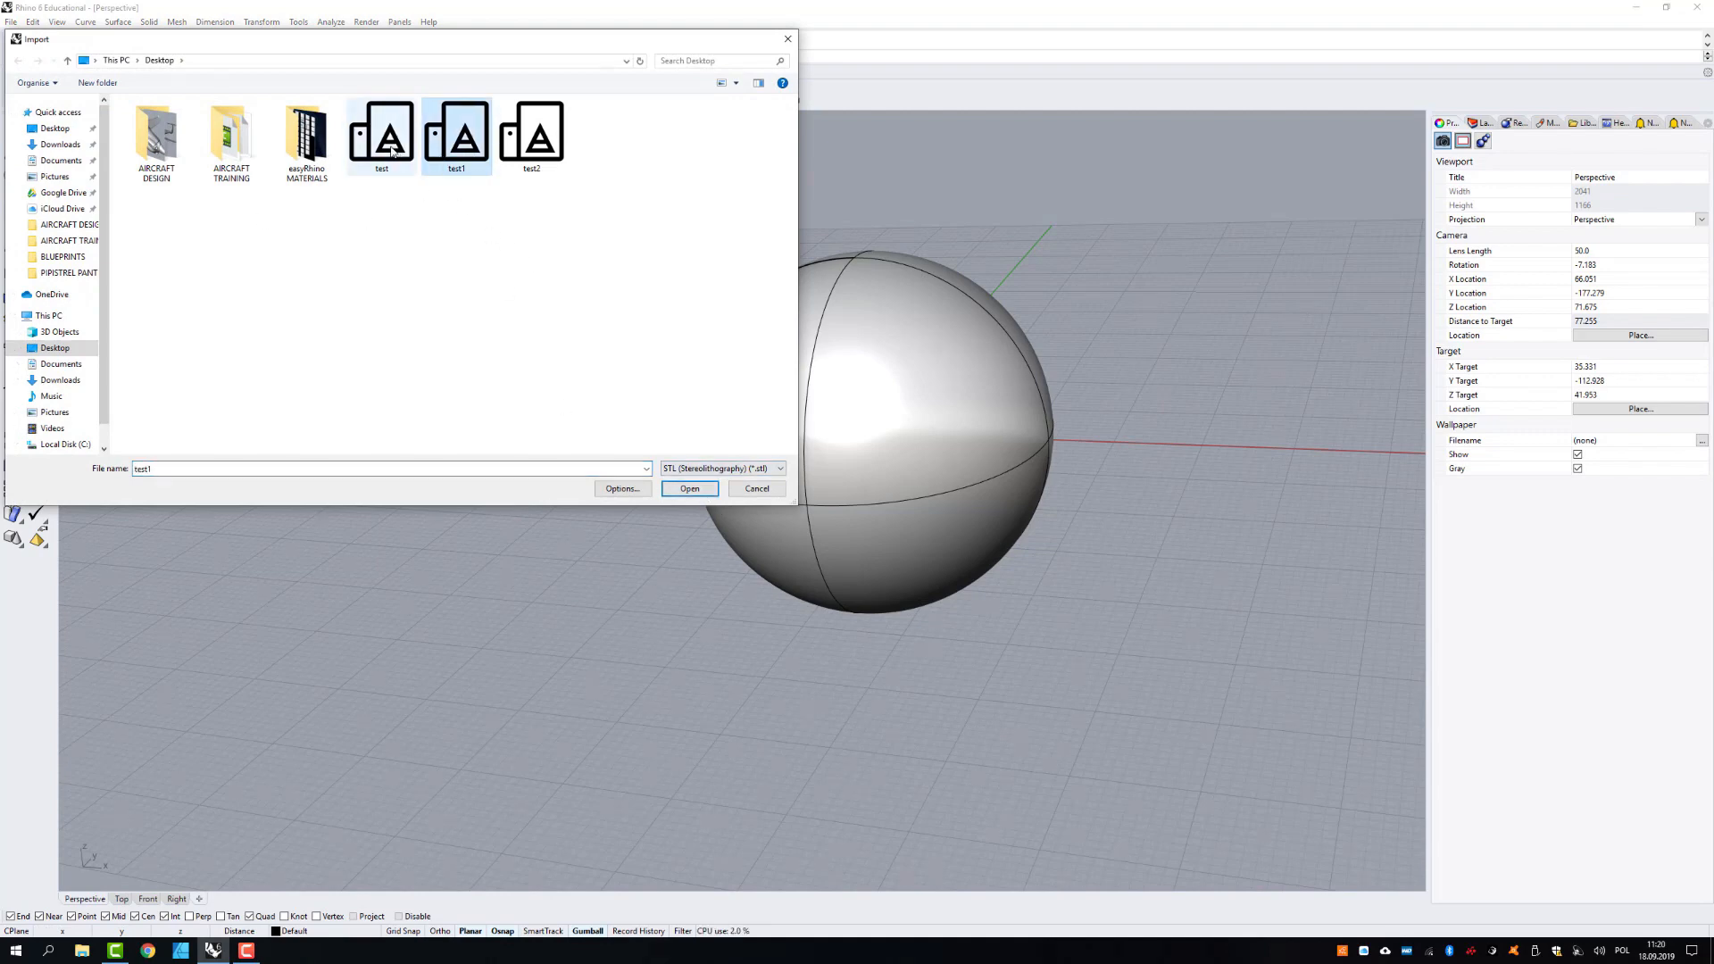
pyautogui.click(688, 487)
pyautogui.click(794, 527)
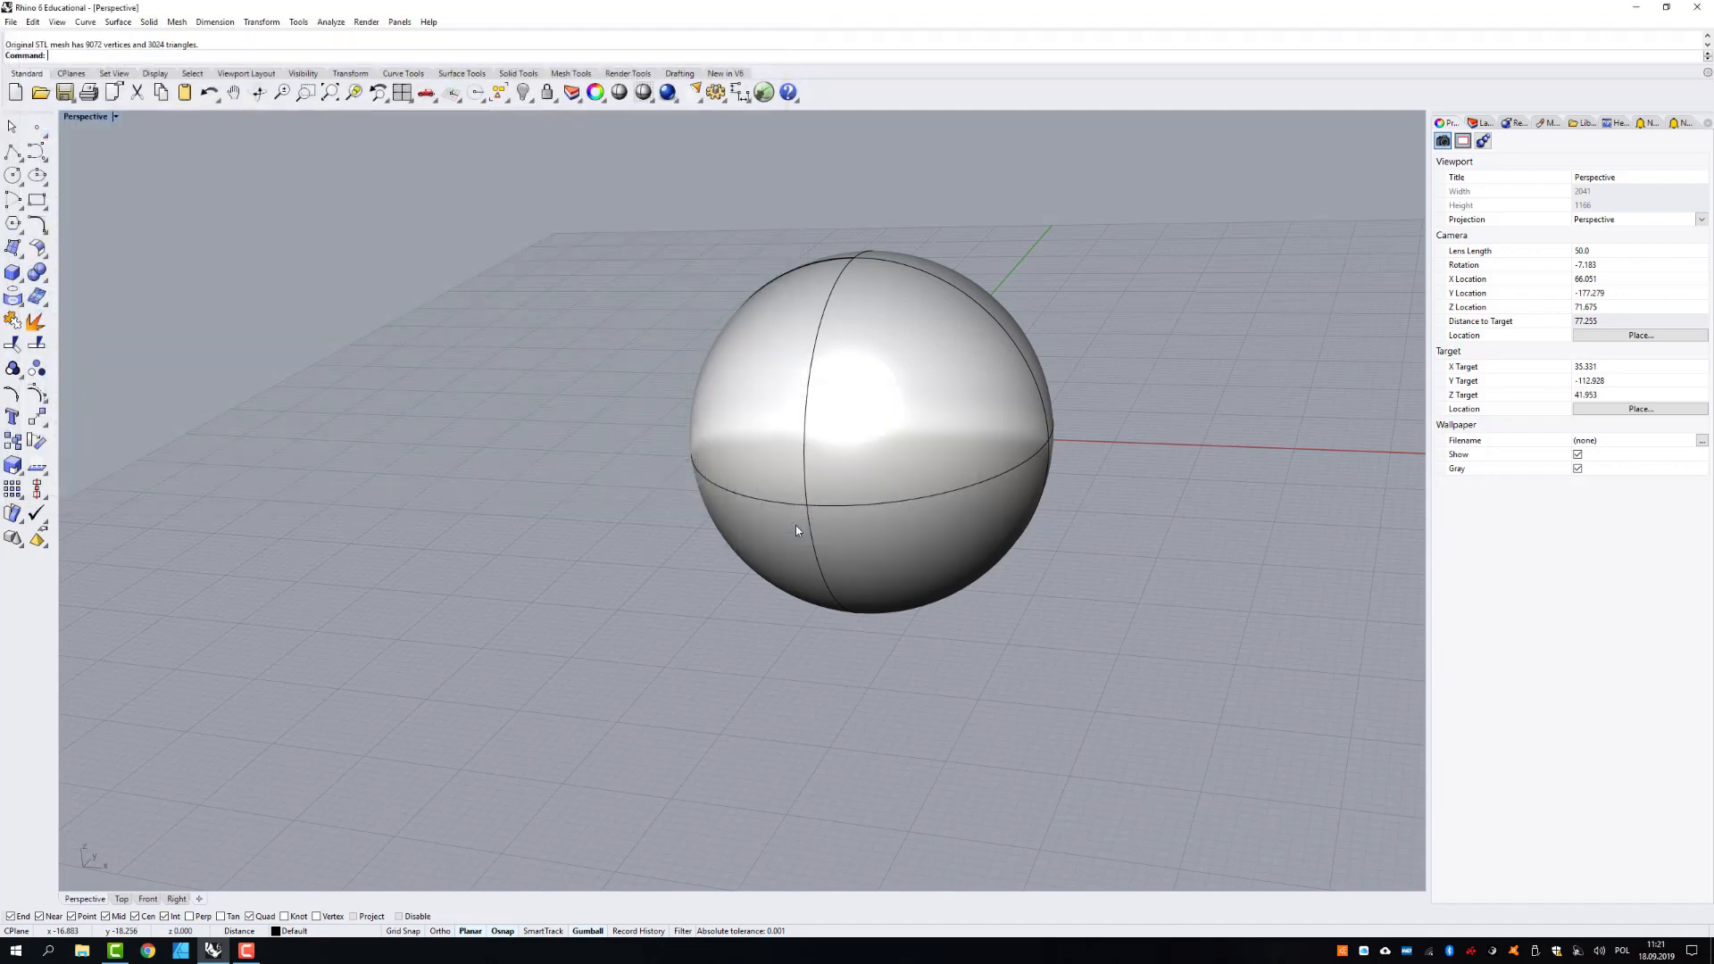
# - Move the original smooth sphere along the positive X direction so it stands clear of the imported mesh
pyautogui.click(862, 458)
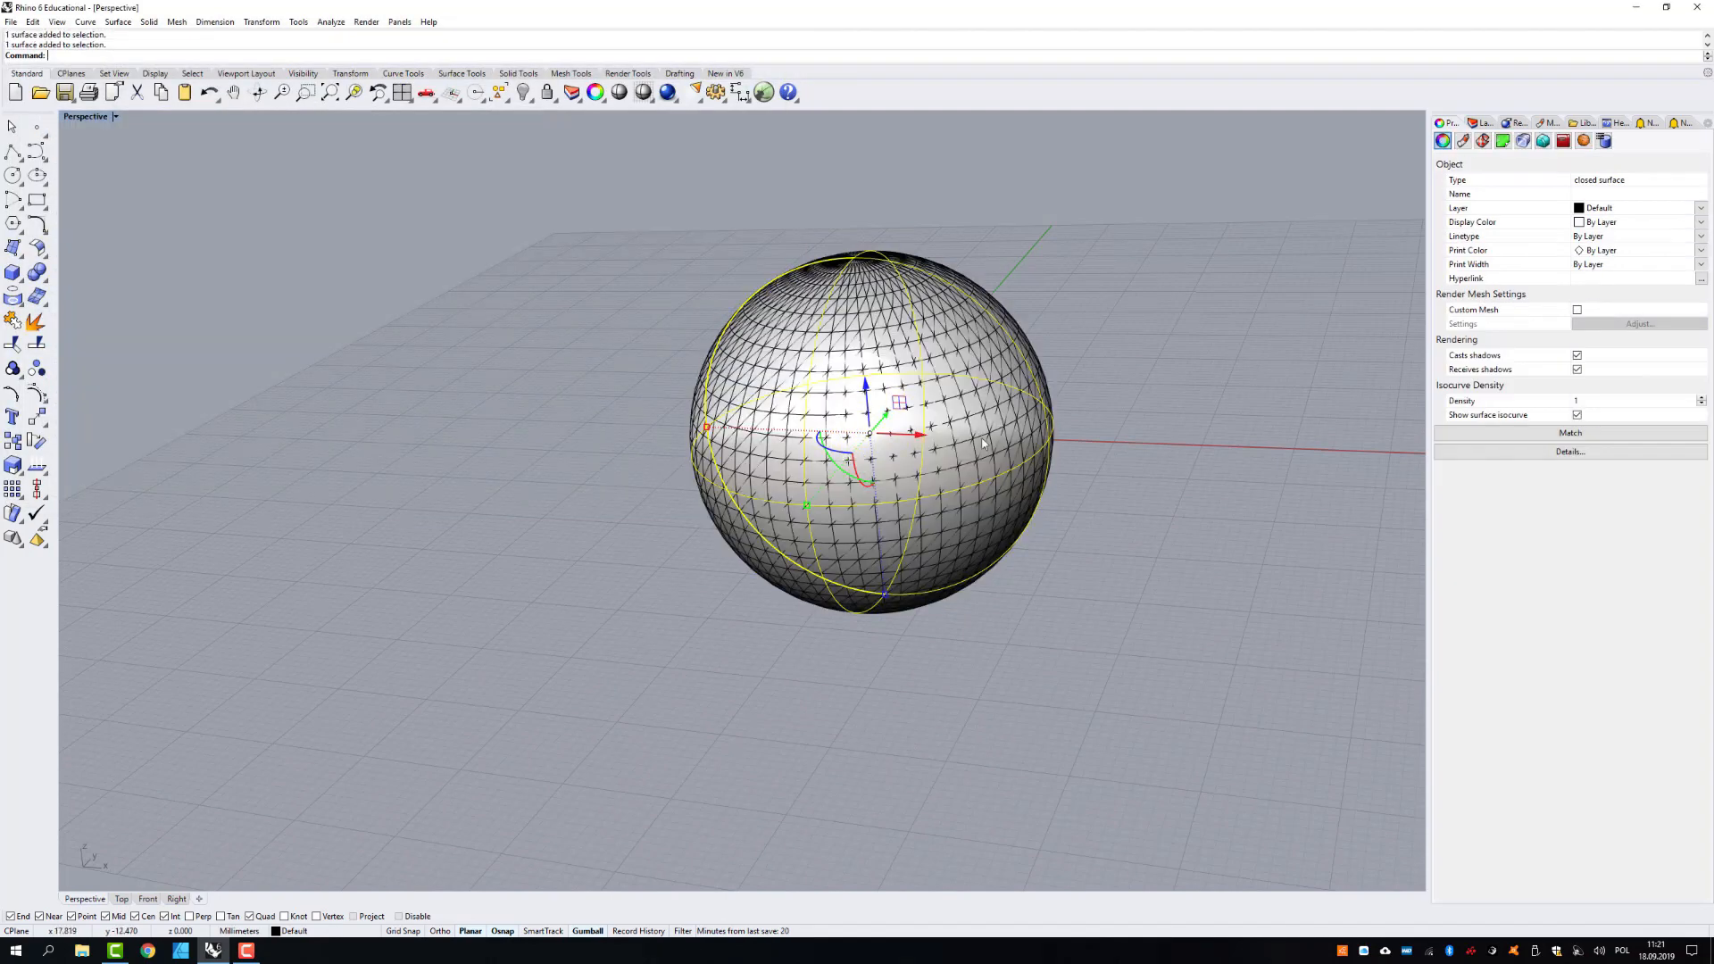
pyautogui.click(1102, 413)
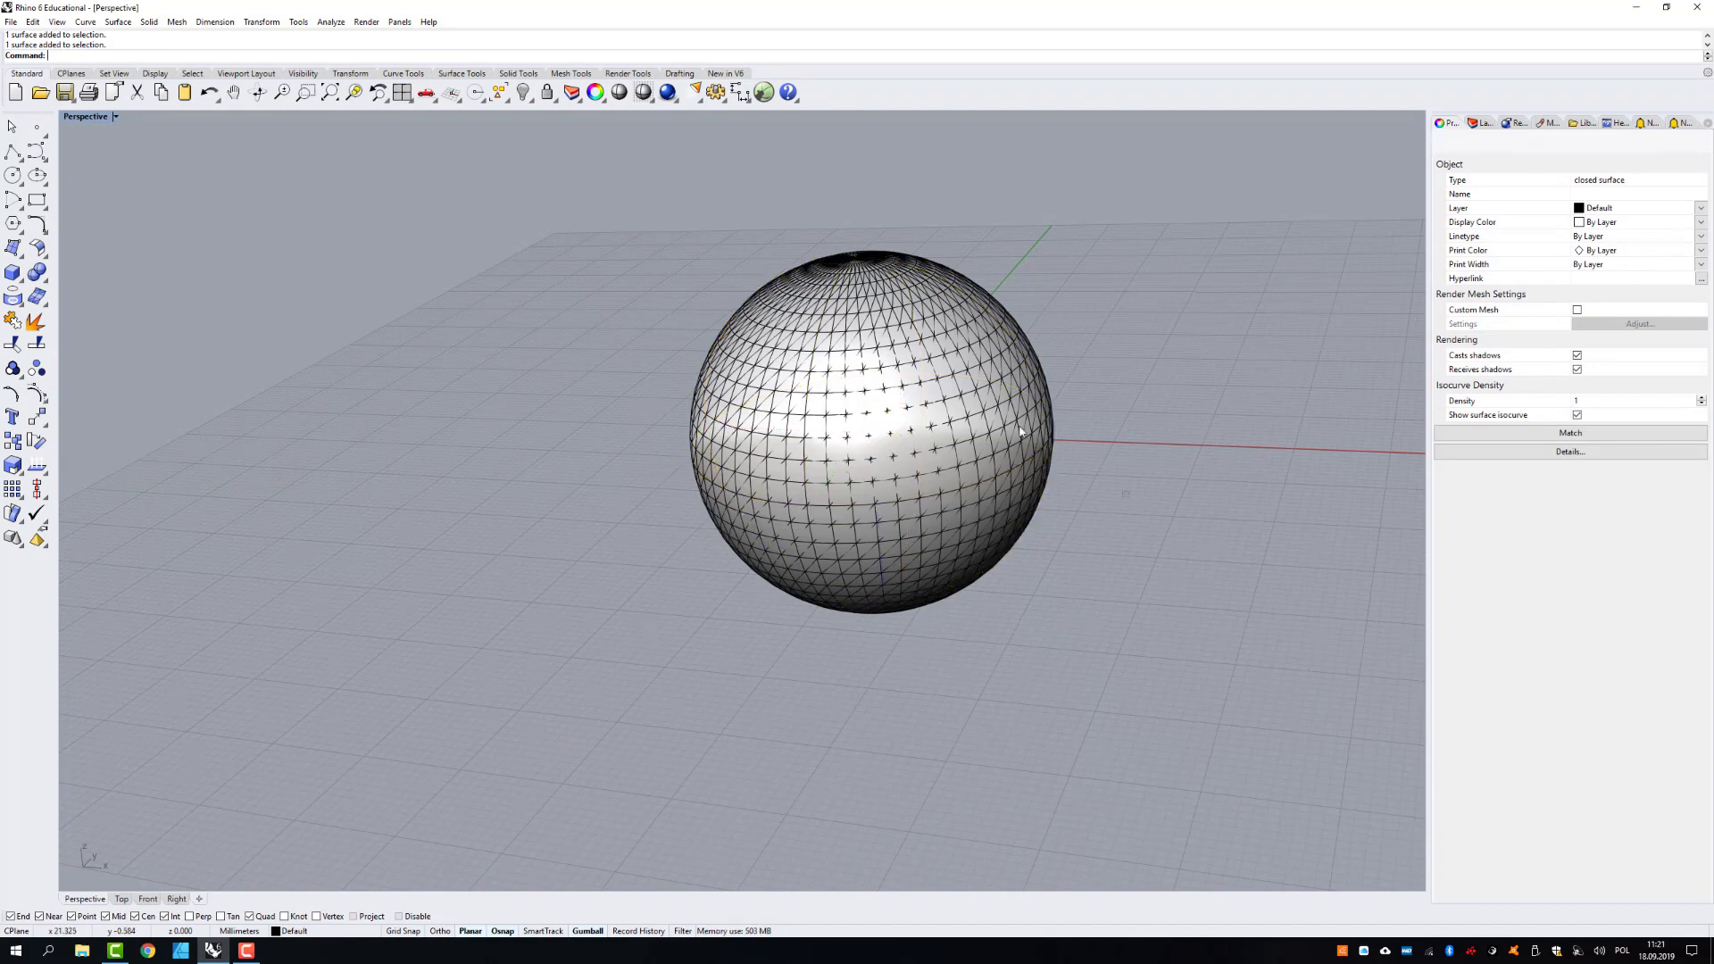
pyautogui.click(1007, 413)
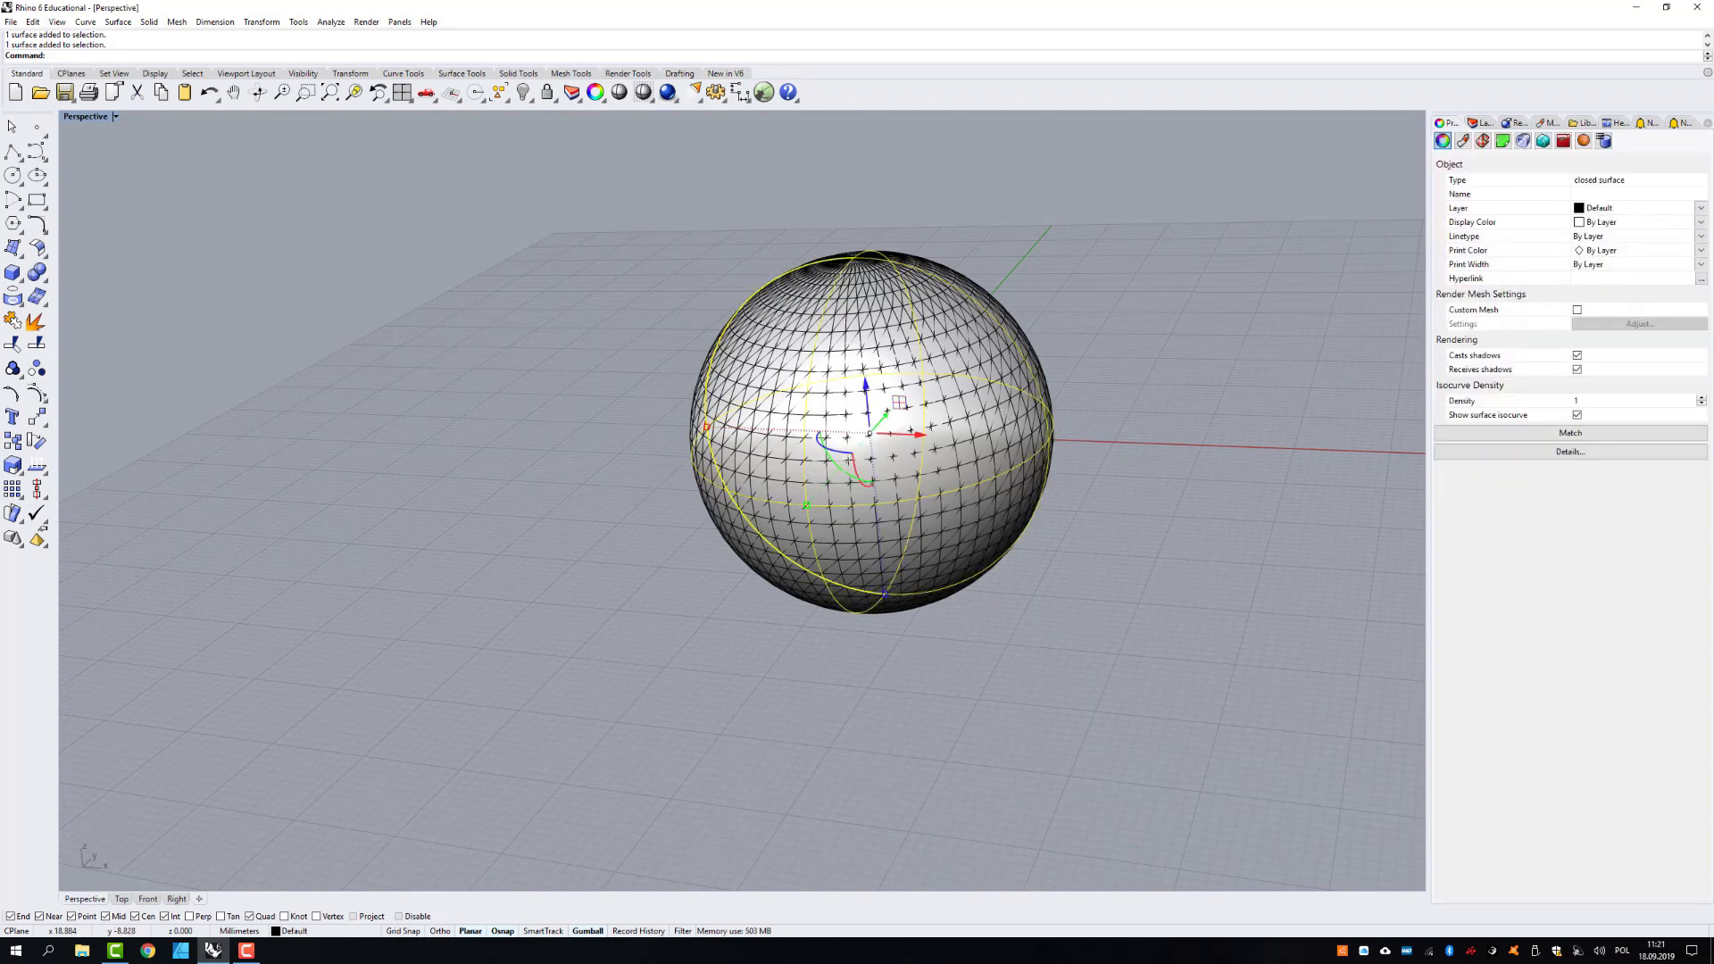
pyautogui.moveTo(912, 435); pyautogui.dragTo(1345, 468)
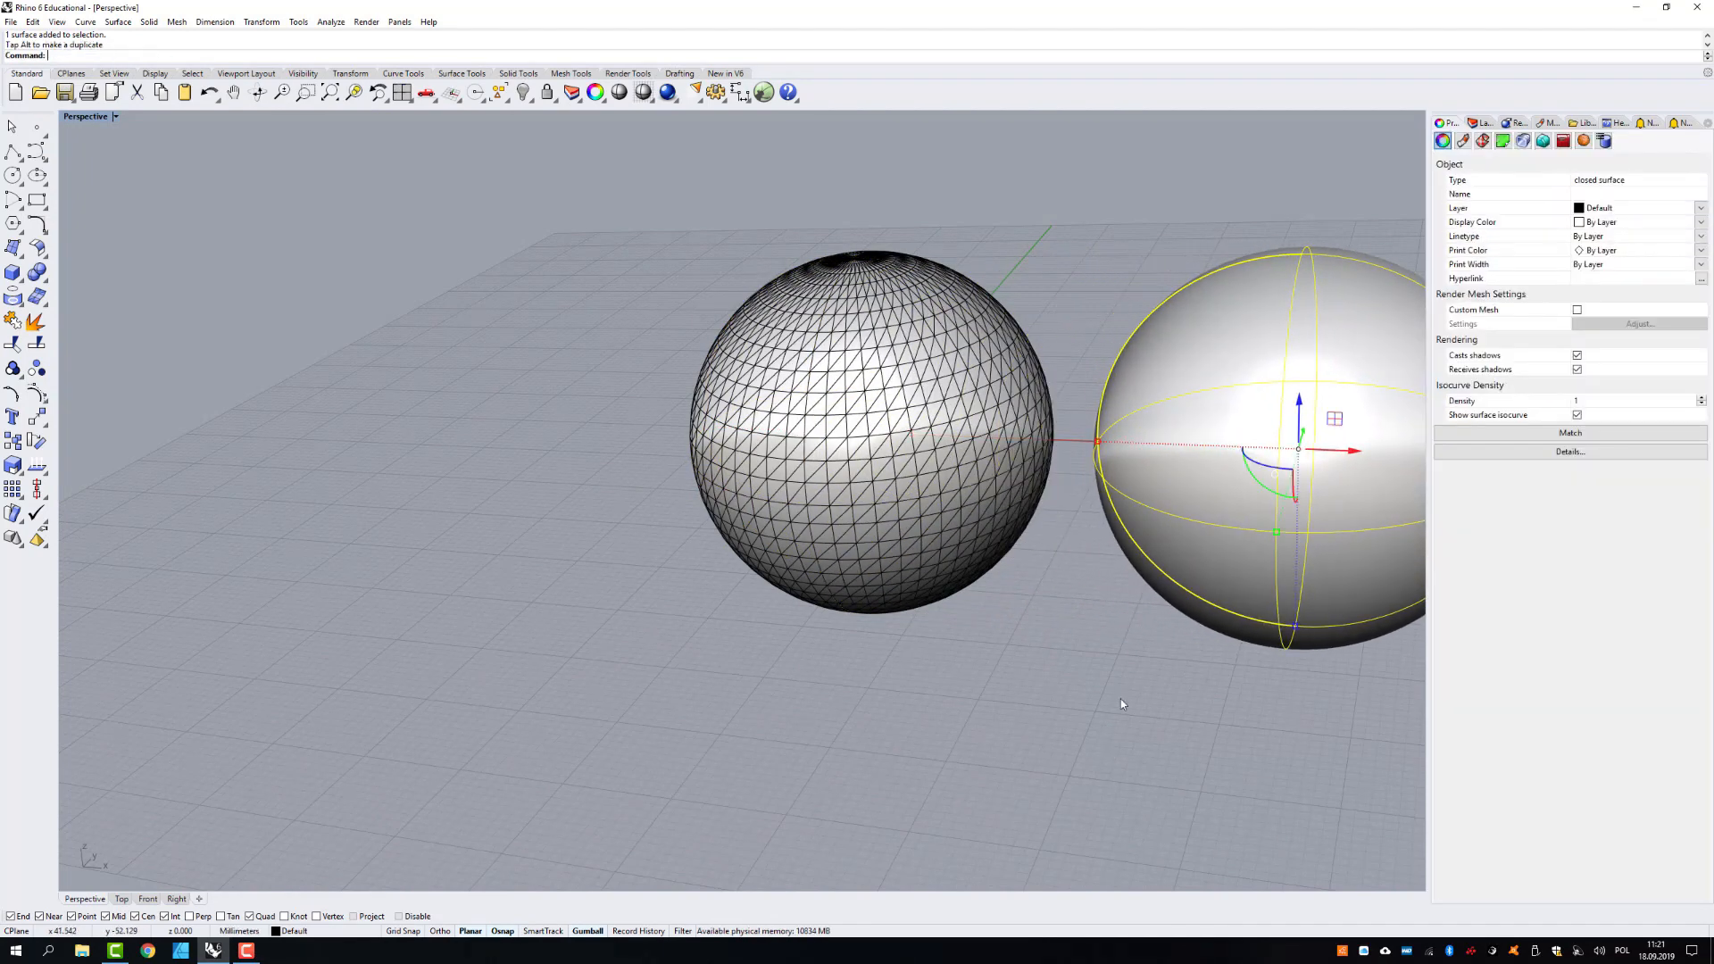
pyautogui.click(1121, 705)
# - Move the imported coarse mesh sphere along the negative X direction, away from the origin
pyautogui.scroll(-3, 875, 448)
pyautogui.click(875, 448)
pyautogui.moveTo(899, 440); pyautogui.dragTo(566, 432)
pyautogui.click(661, 593)
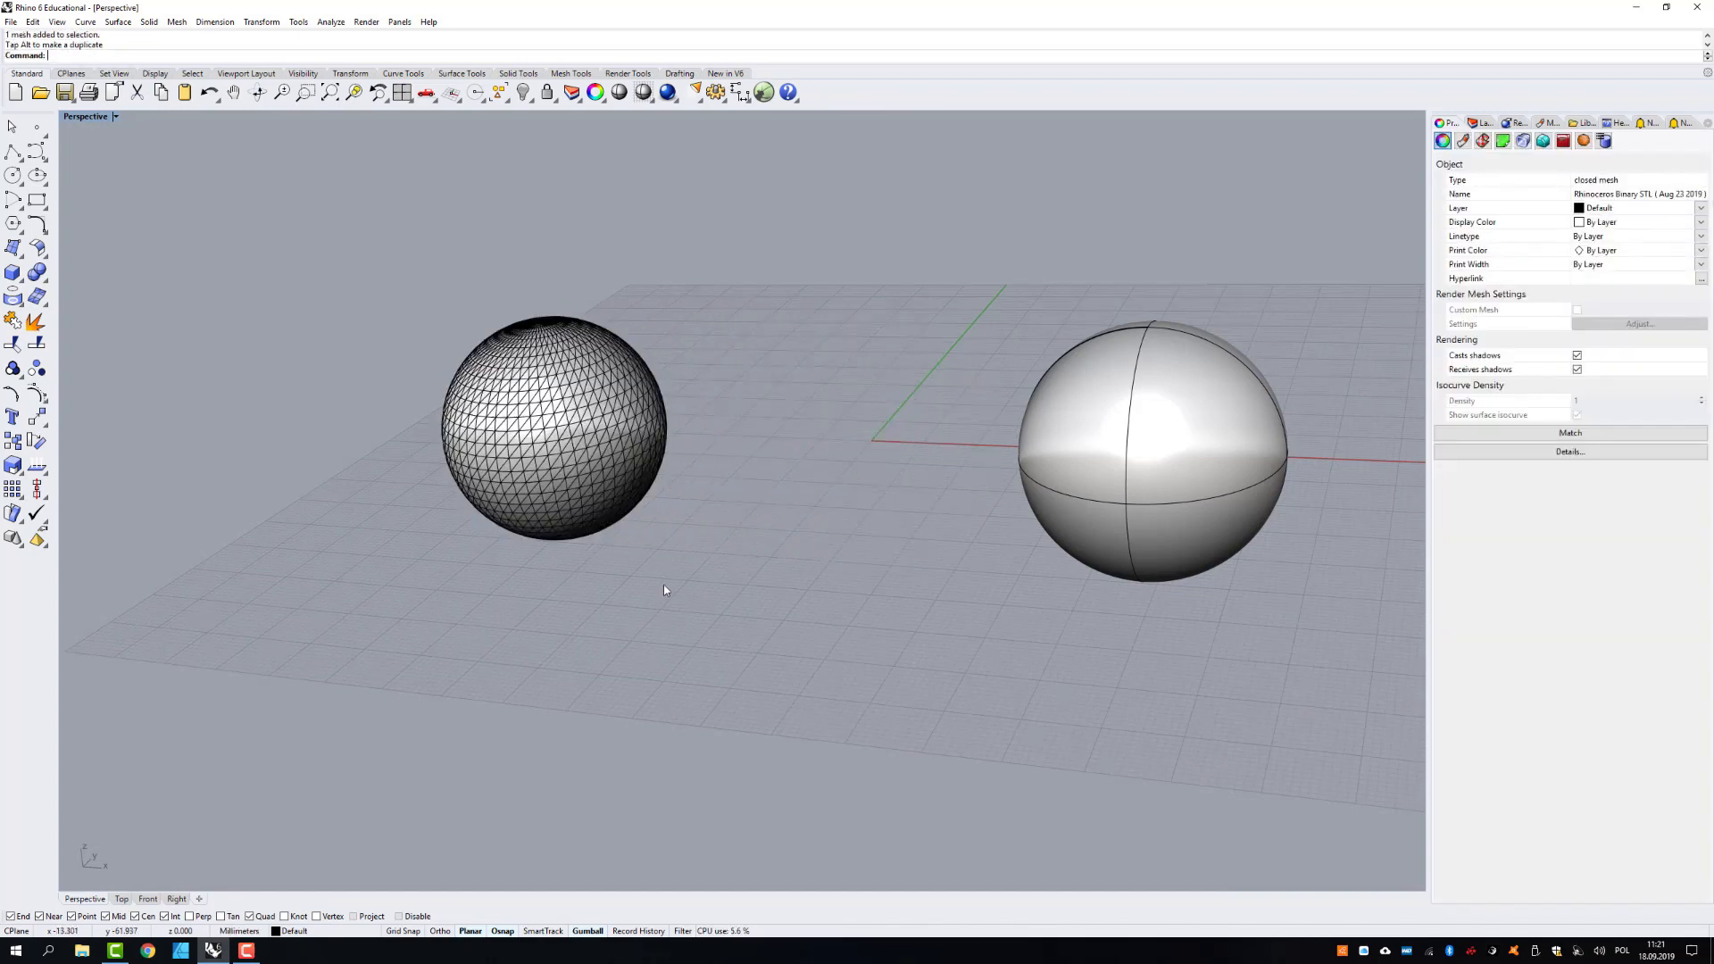
# - Import the test1 STL file with a 22.5-degree weld angle and millimetre model units
pyautogui.click(11, 21)
pyautogui.click(53, 179)
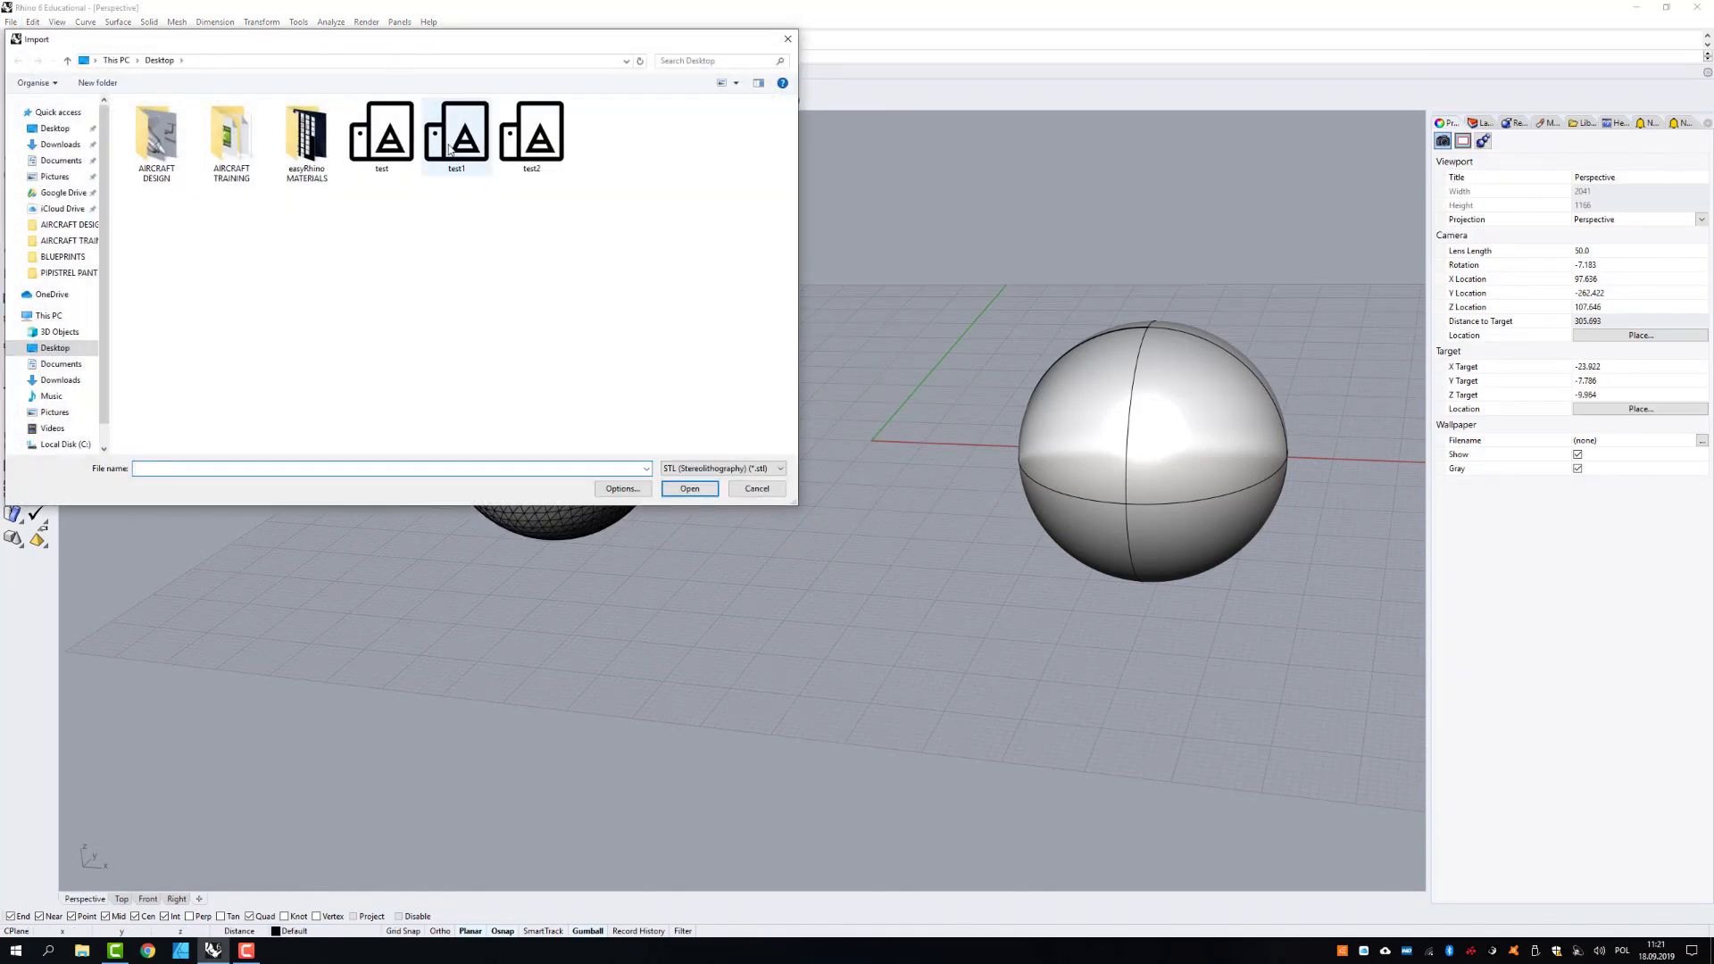
pyautogui.click(449, 149)
pyautogui.click(689, 488)
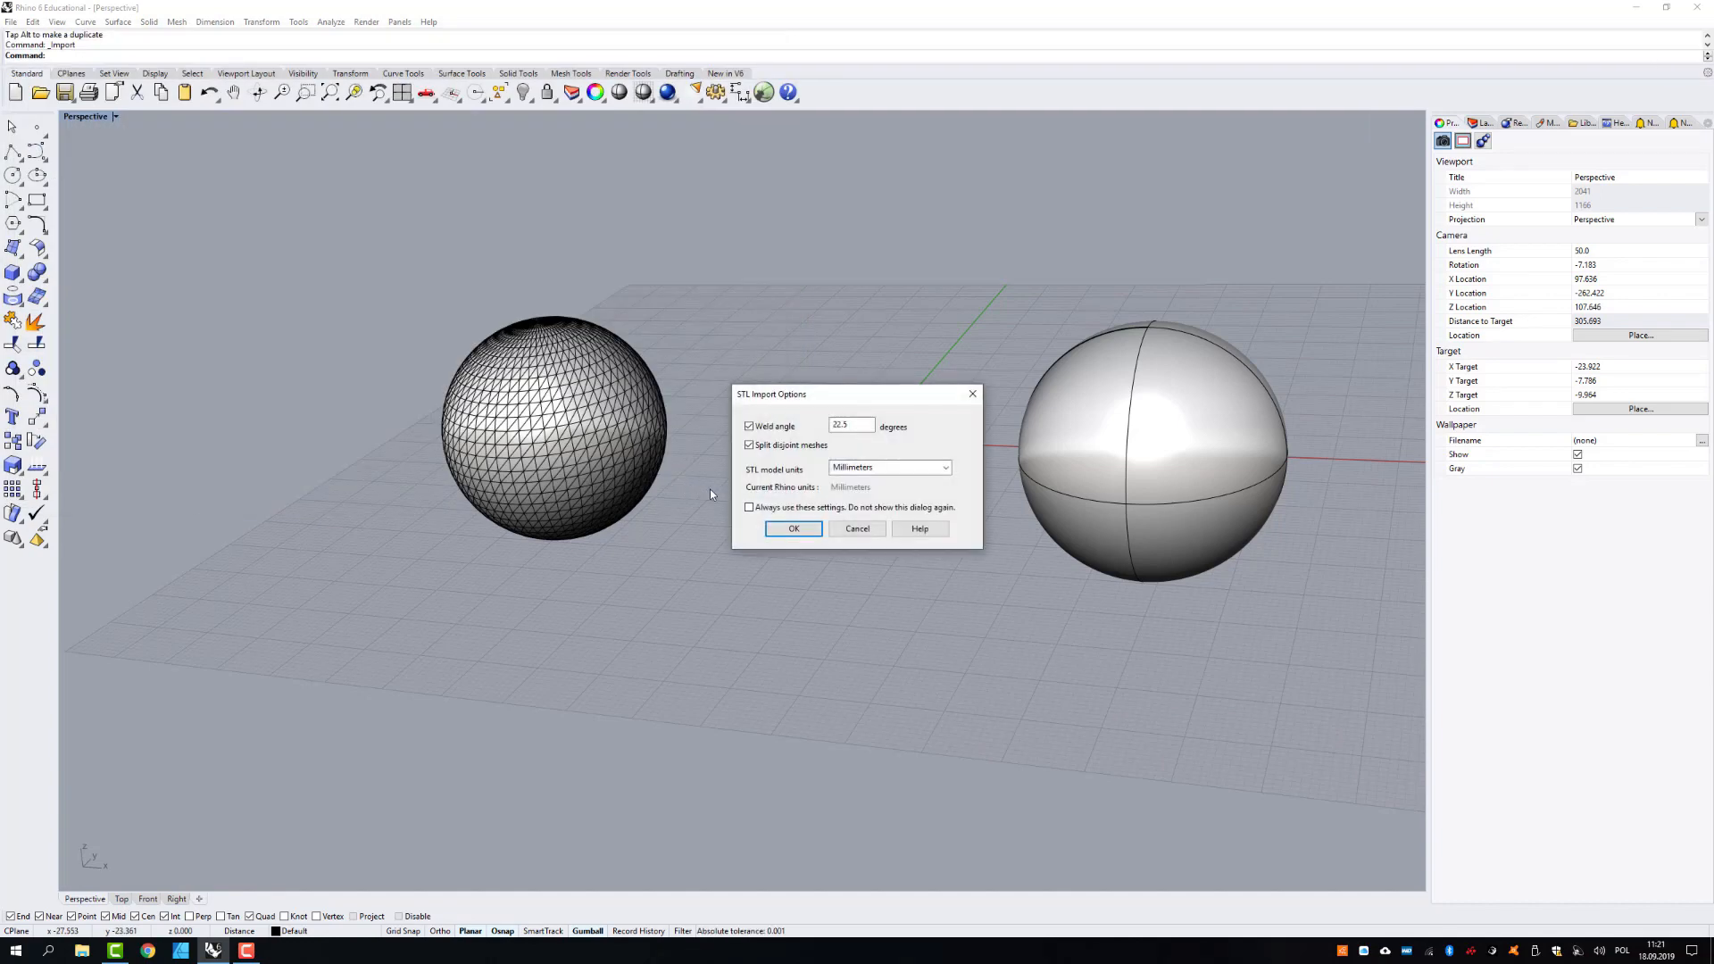
pyautogui.click(785, 528)
# - Select both imported mesh spheres and move them together along the negative X direction to free the origin
pyautogui.click(878, 632)
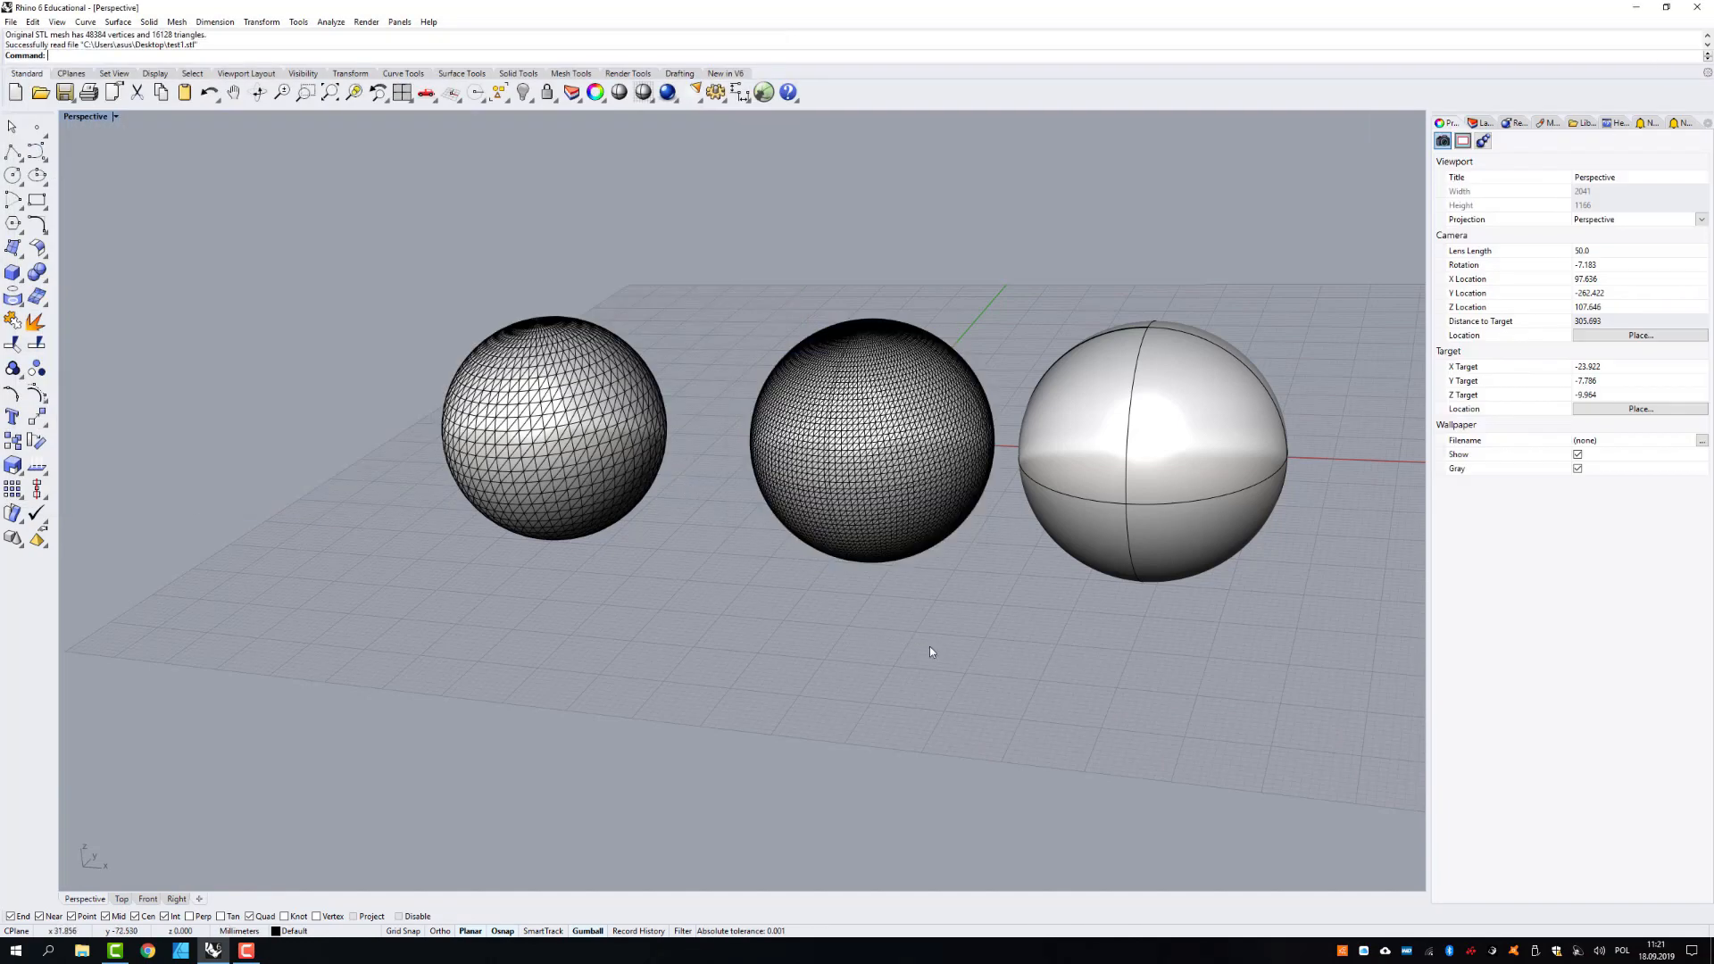
pyautogui.moveTo(929, 646); pyautogui.dragTo(563, 491)
pyautogui.moveTo(754, 441); pyautogui.dragTo(372, 427)
# - Import the test2 STL file with a 22.5-degree weld angle and millimetre model units
pyautogui.hotkey('ctrl', 'i')
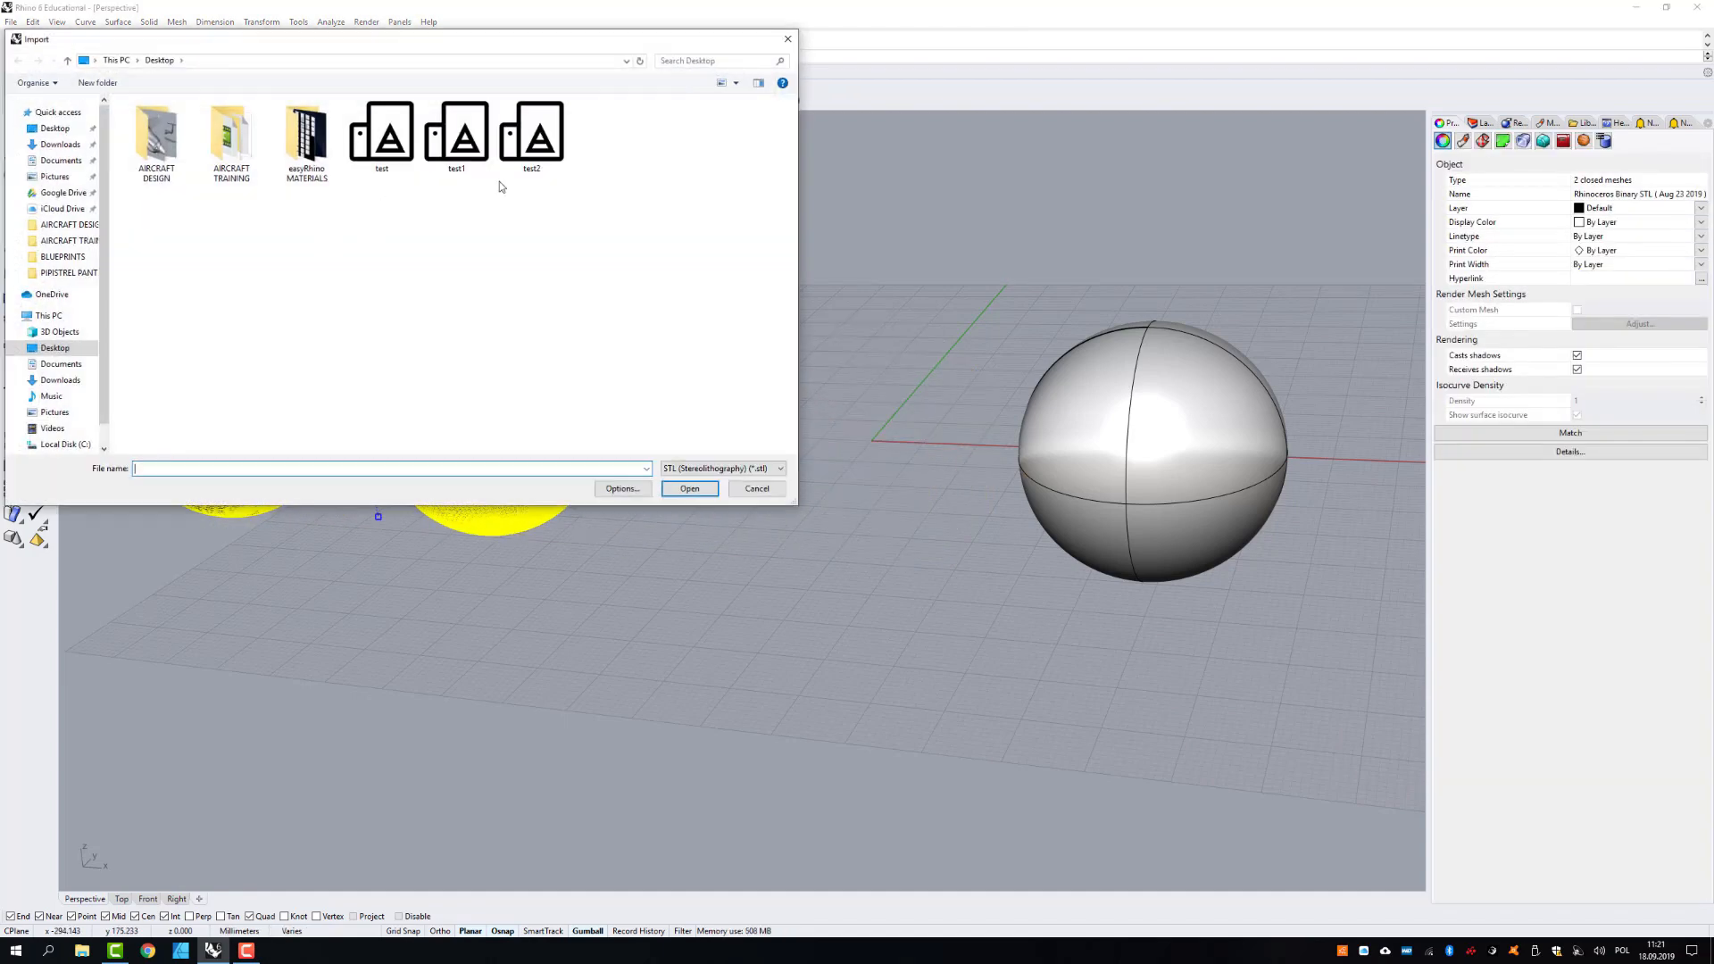
pyautogui.click(534, 140)
pyautogui.click(690, 489)
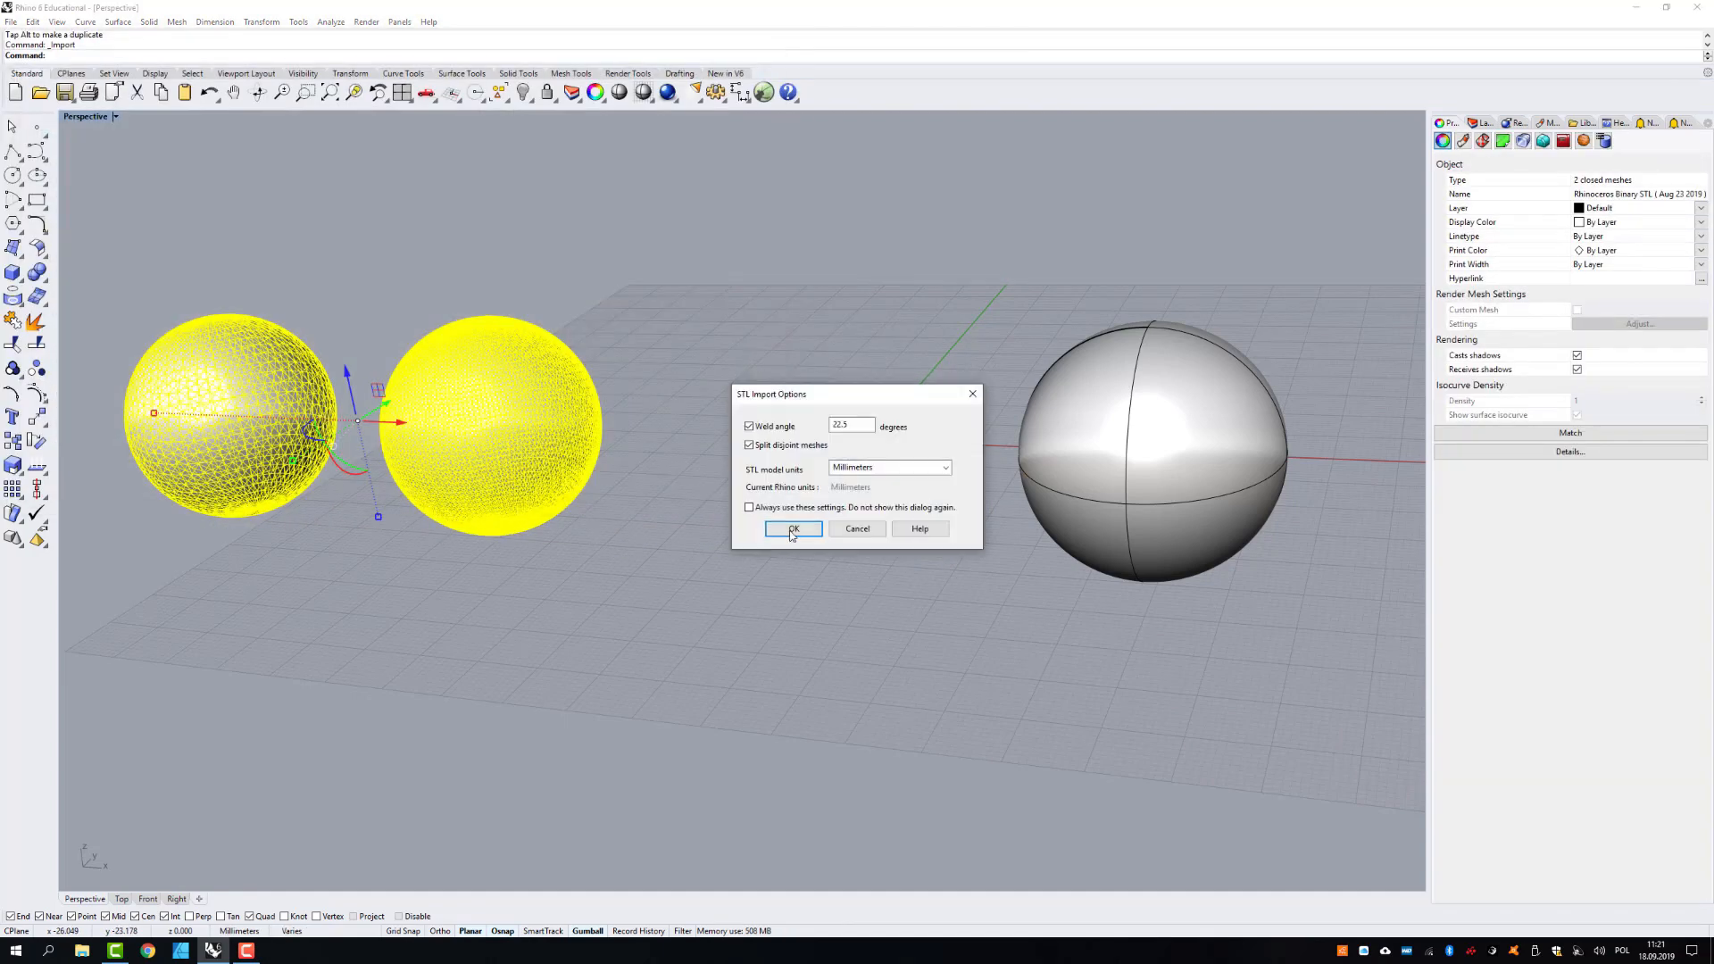
pyautogui.click(797, 531)
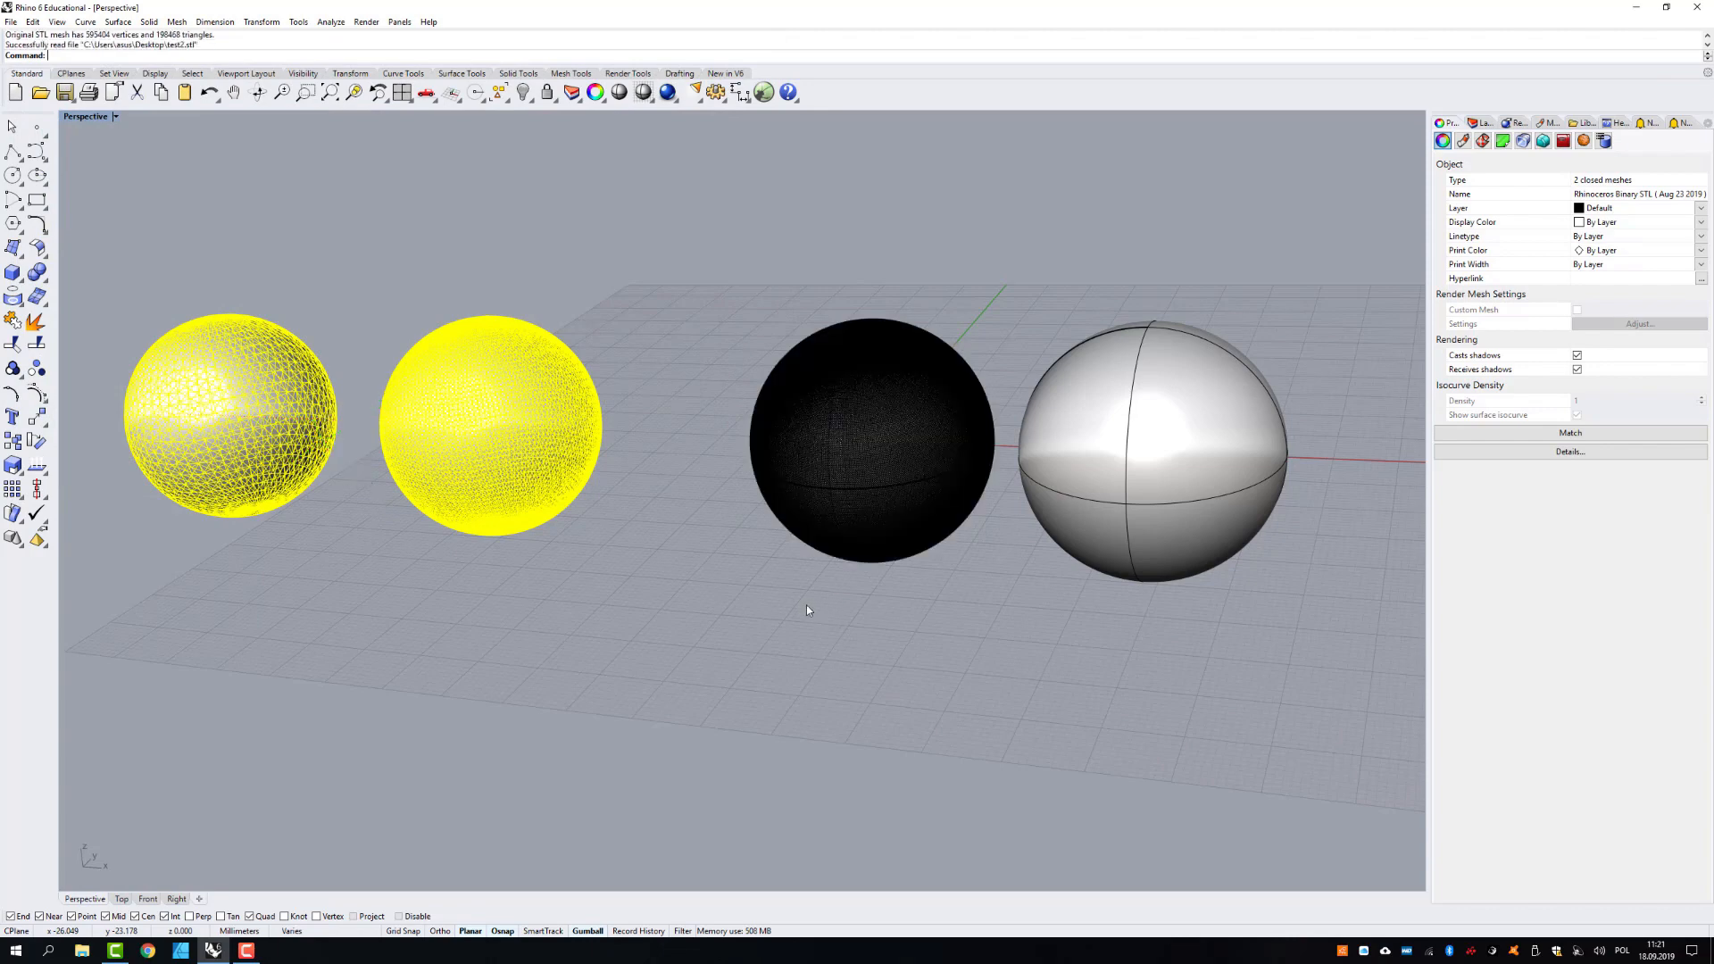
# - Move the two coarser mesh spheres along the positive X direction and space them evenly beside the finest mesh sphere
pyautogui.moveTo(661, 656); pyautogui.dragTo(67, 331)
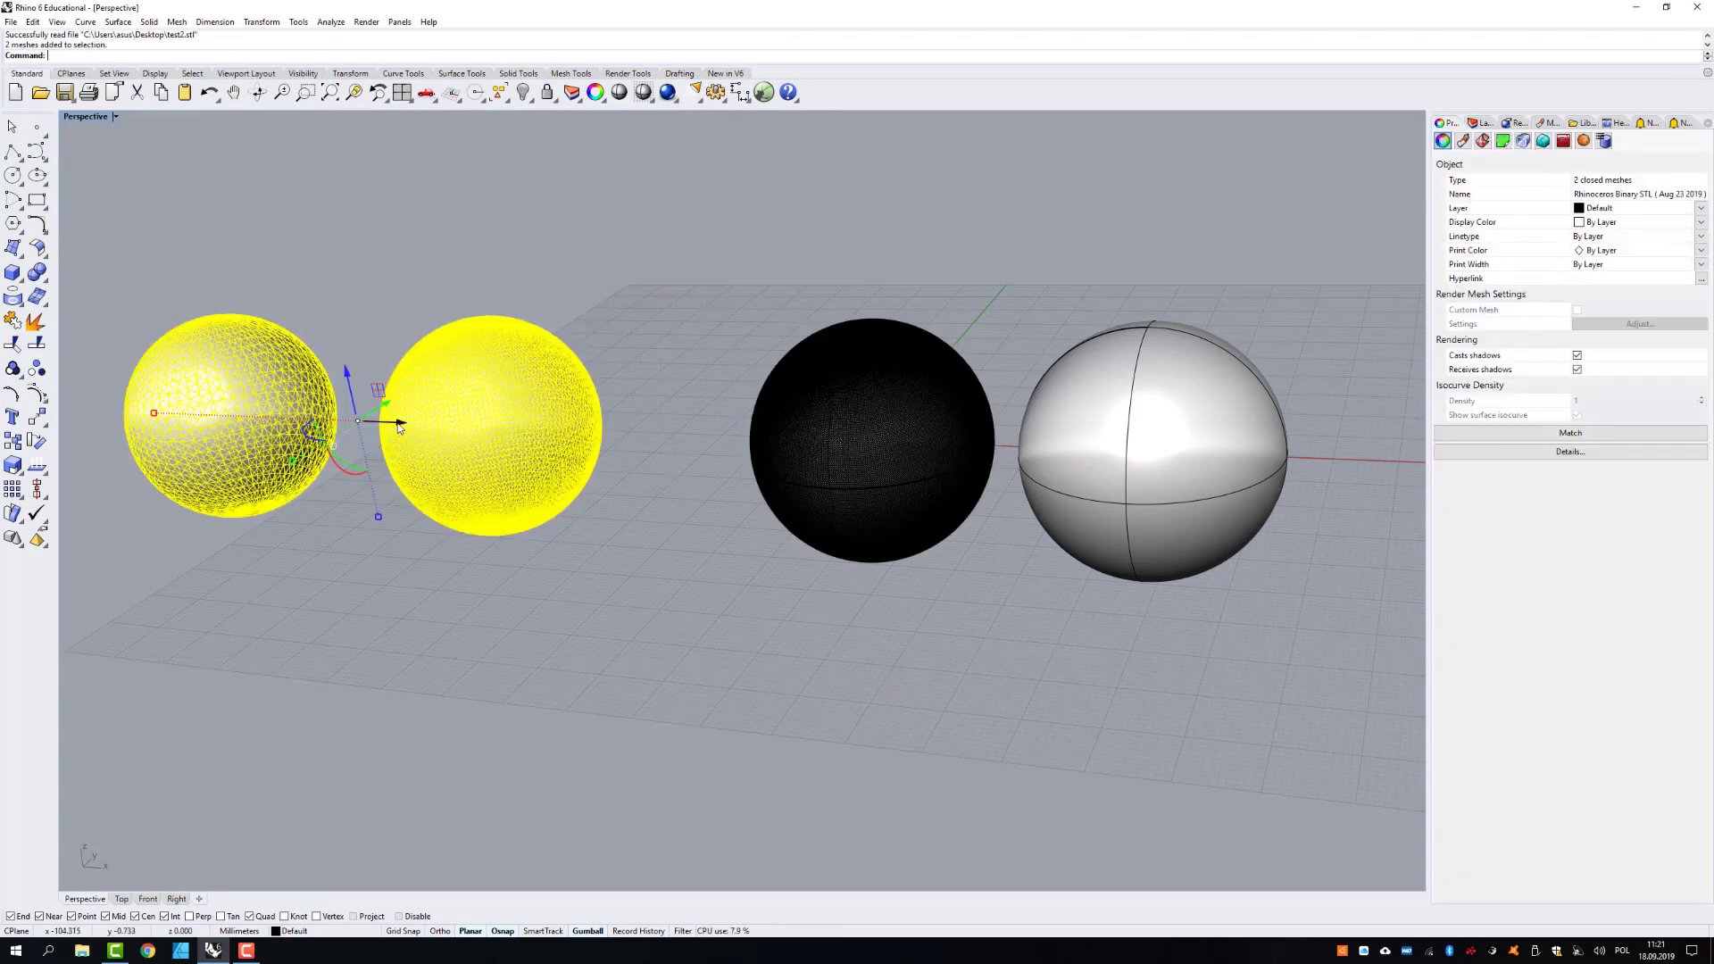
pyautogui.moveTo(404, 425); pyautogui.dragTo(485, 427)
pyautogui.moveTo(495, 612); pyautogui.dragTo(378, 427)
pyautogui.click(407, 601)
pyautogui.click(308, 384)
pyautogui.click(485, 575)
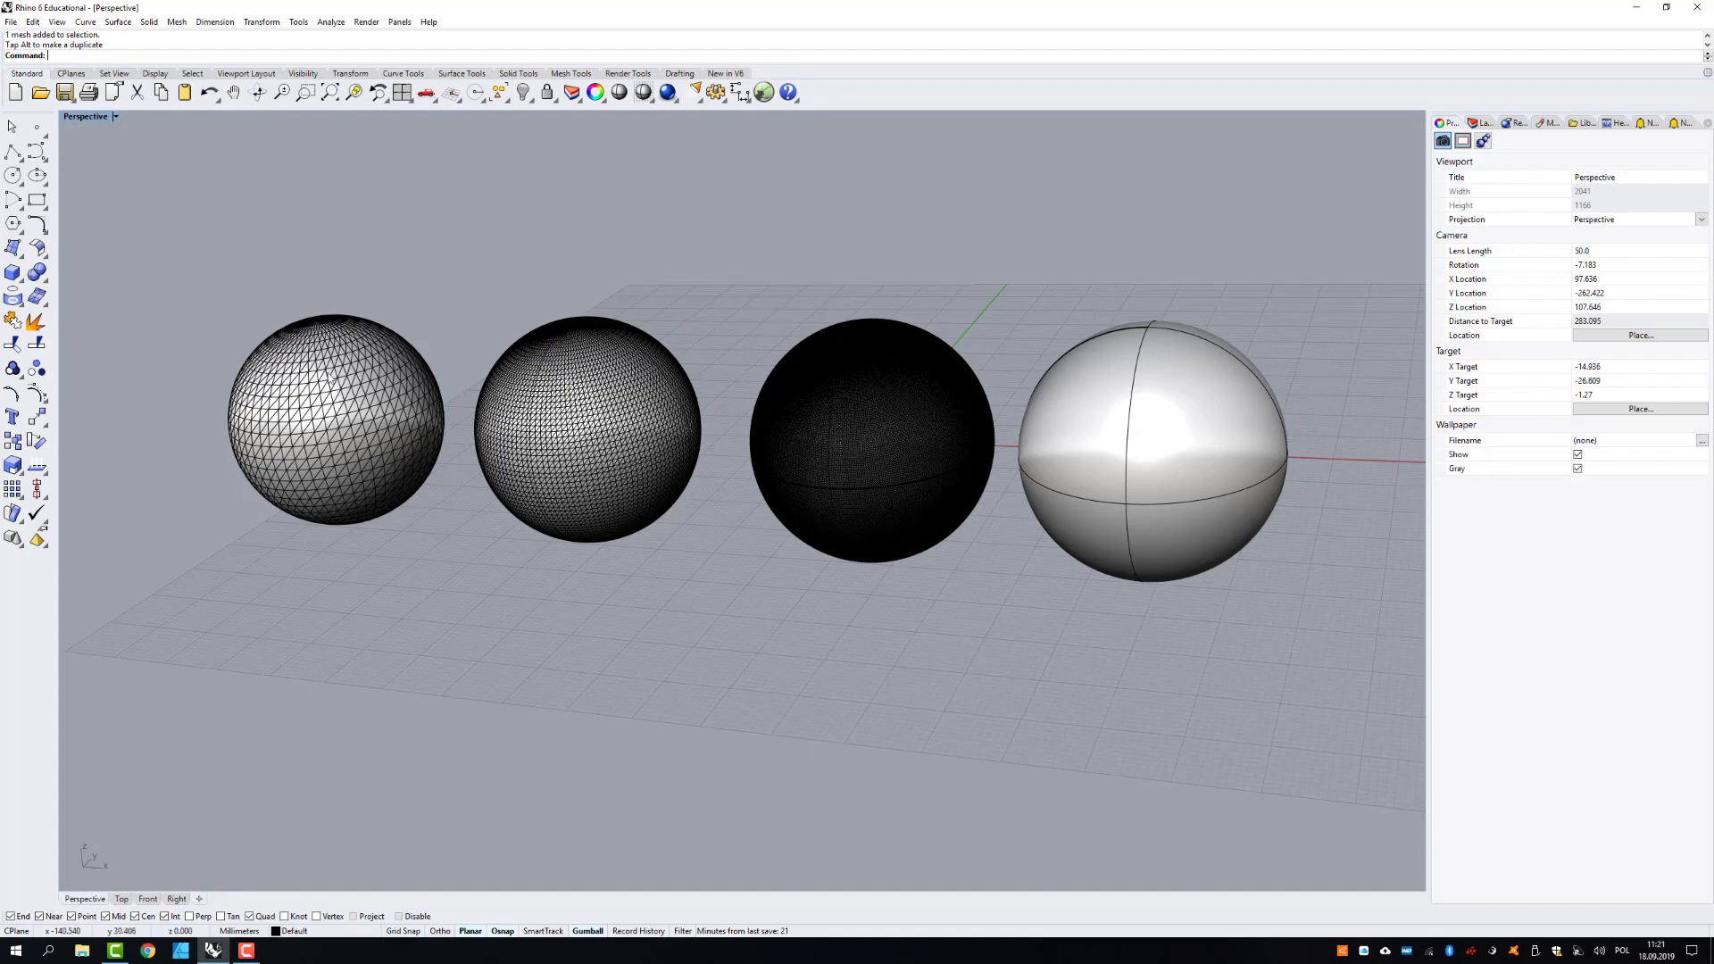
pyautogui.scroll(1, 266, 392)
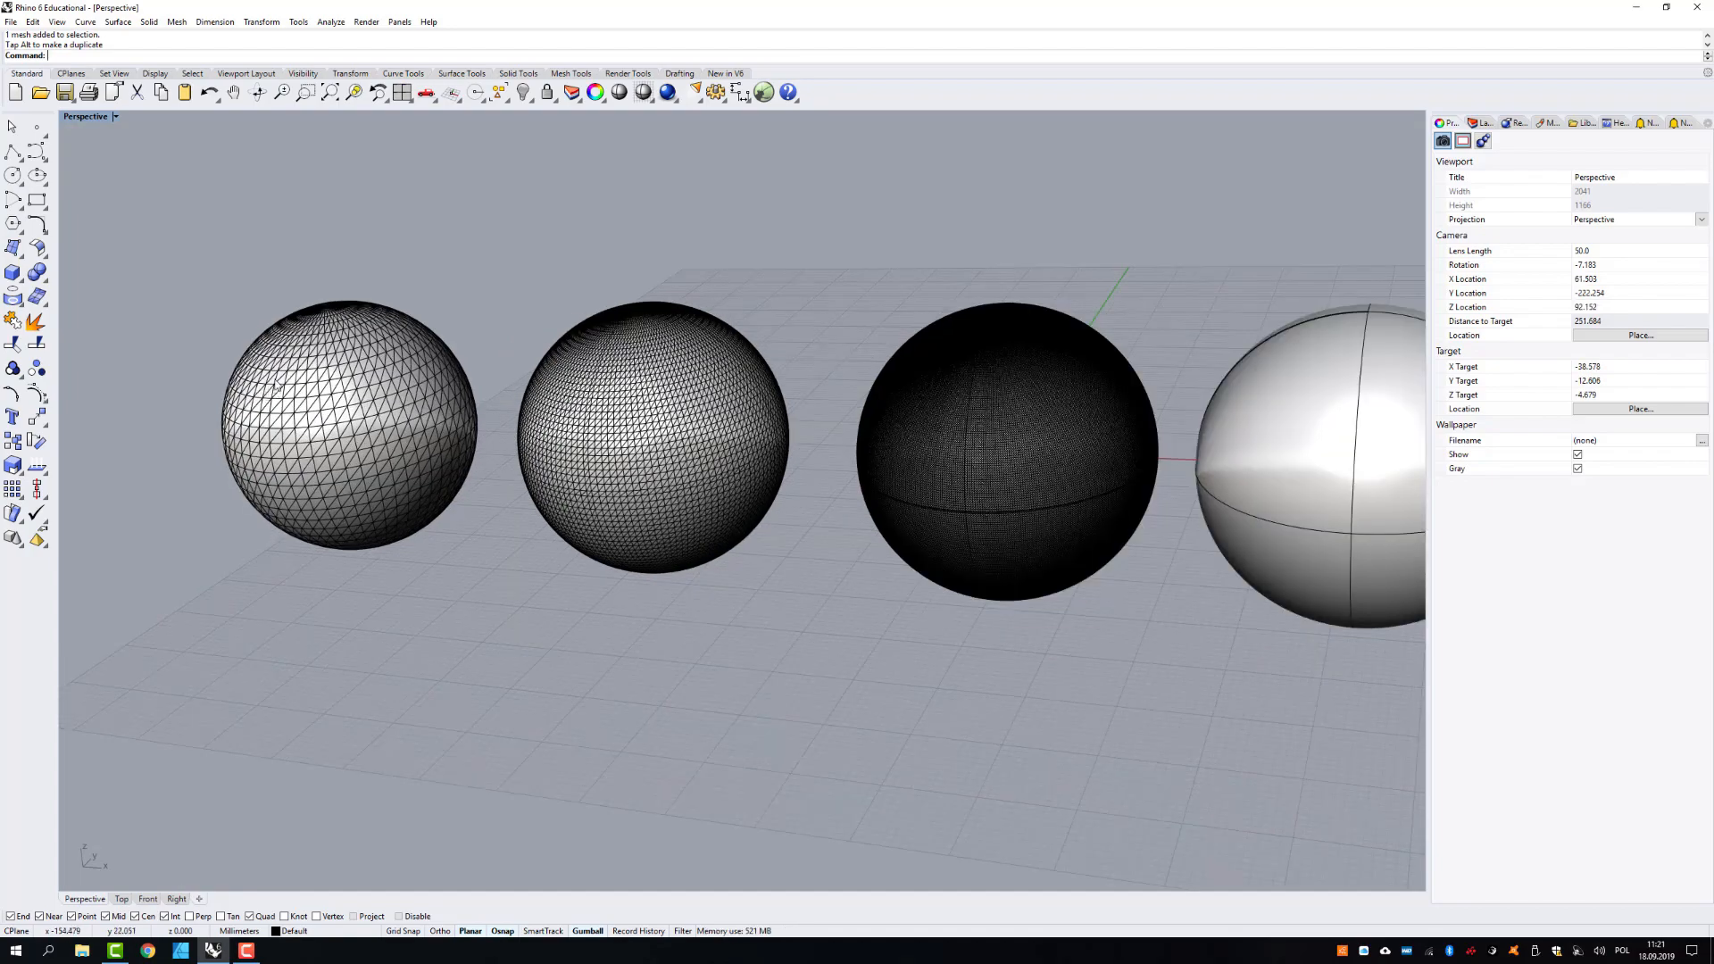
pyautogui.moveTo(265, 380); pyautogui.dragTo(265, 379, button='right')
pyautogui.scroll(8, 265, 384)
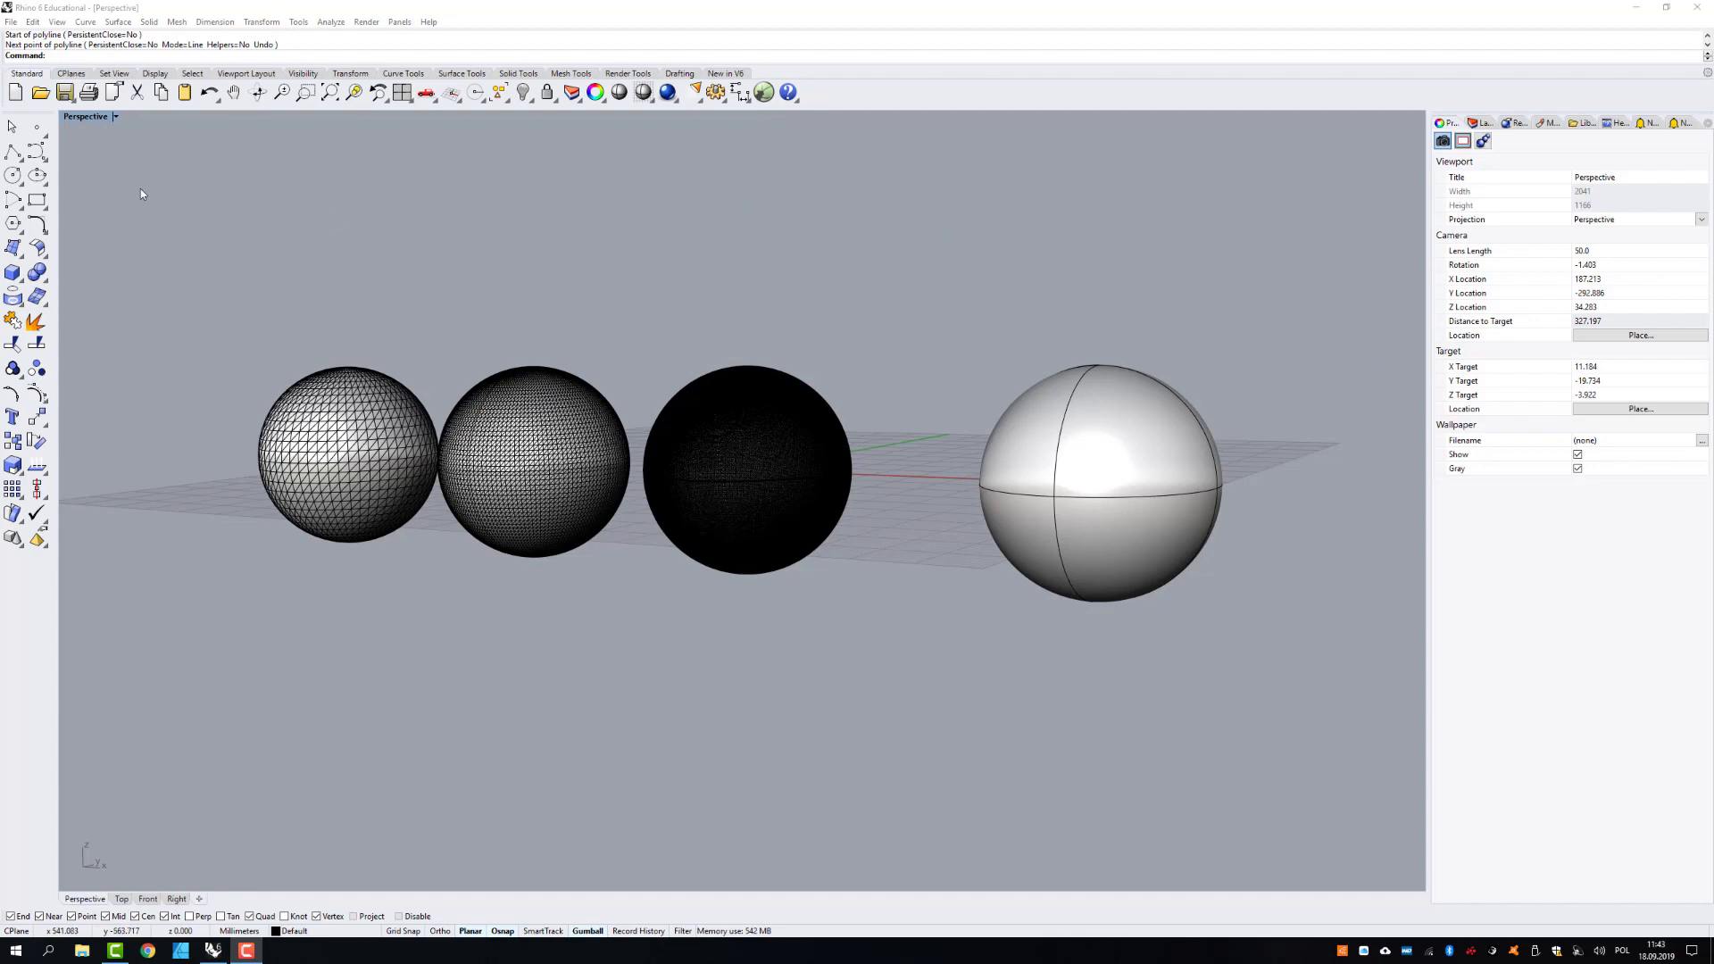
# - Start a new model from the Small Objects - Millimeters template
pyautogui.click(12, 22)
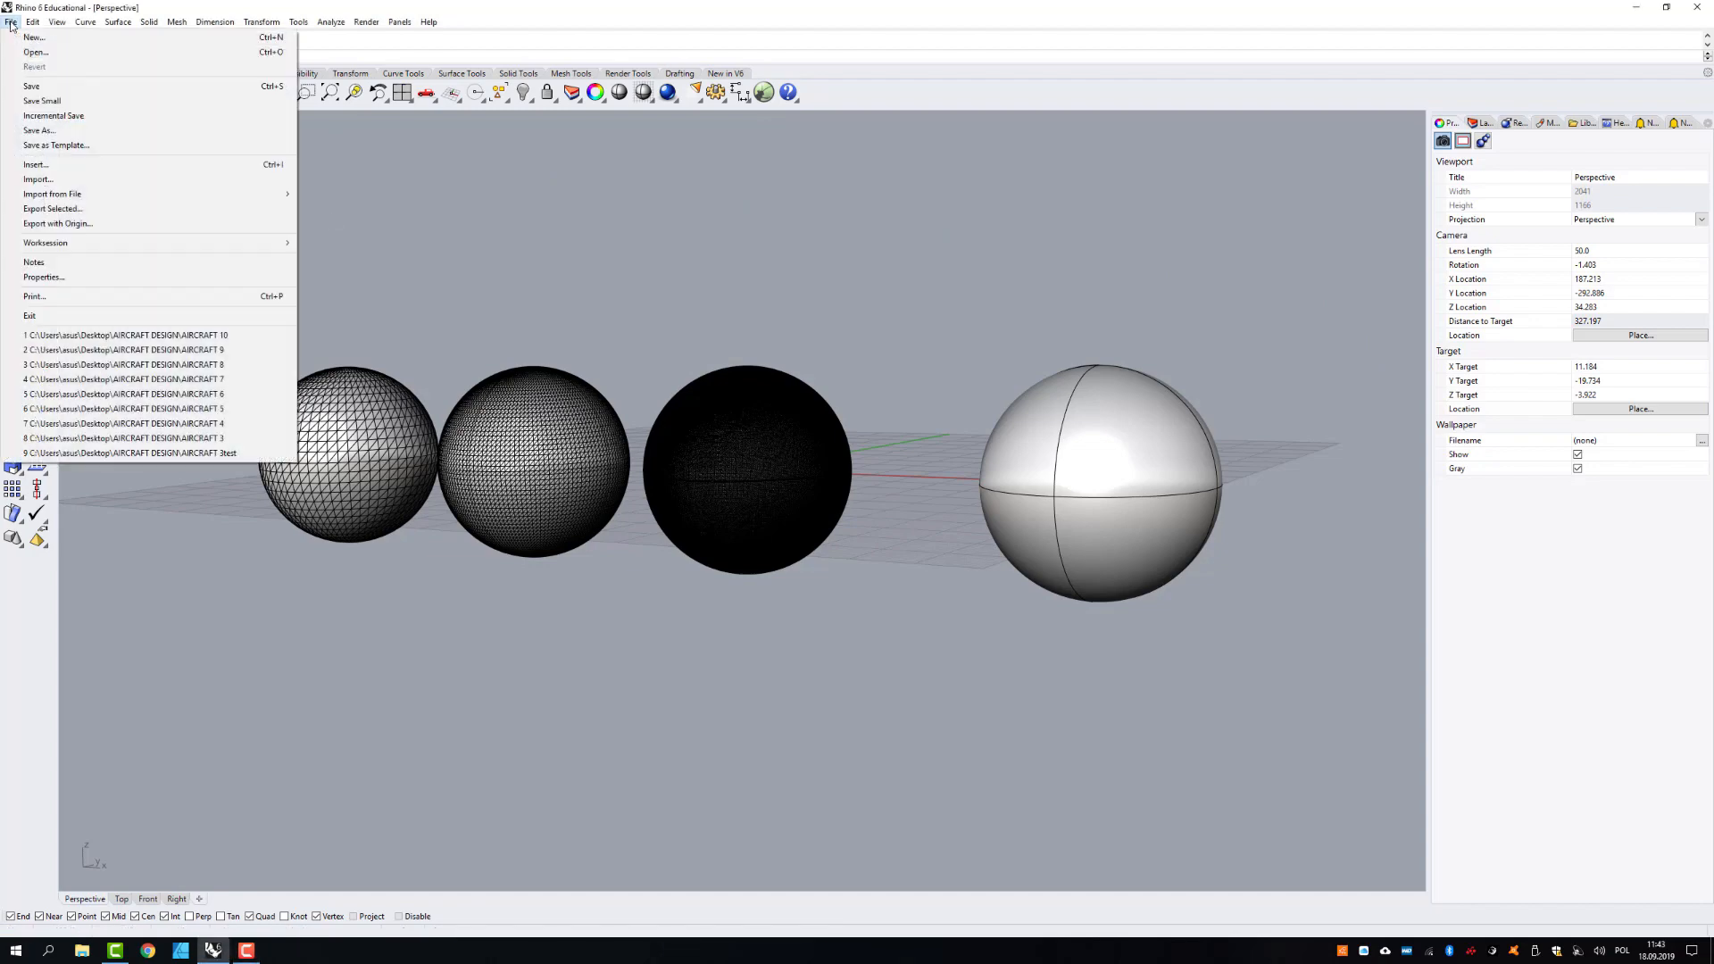
pyautogui.click(50, 36)
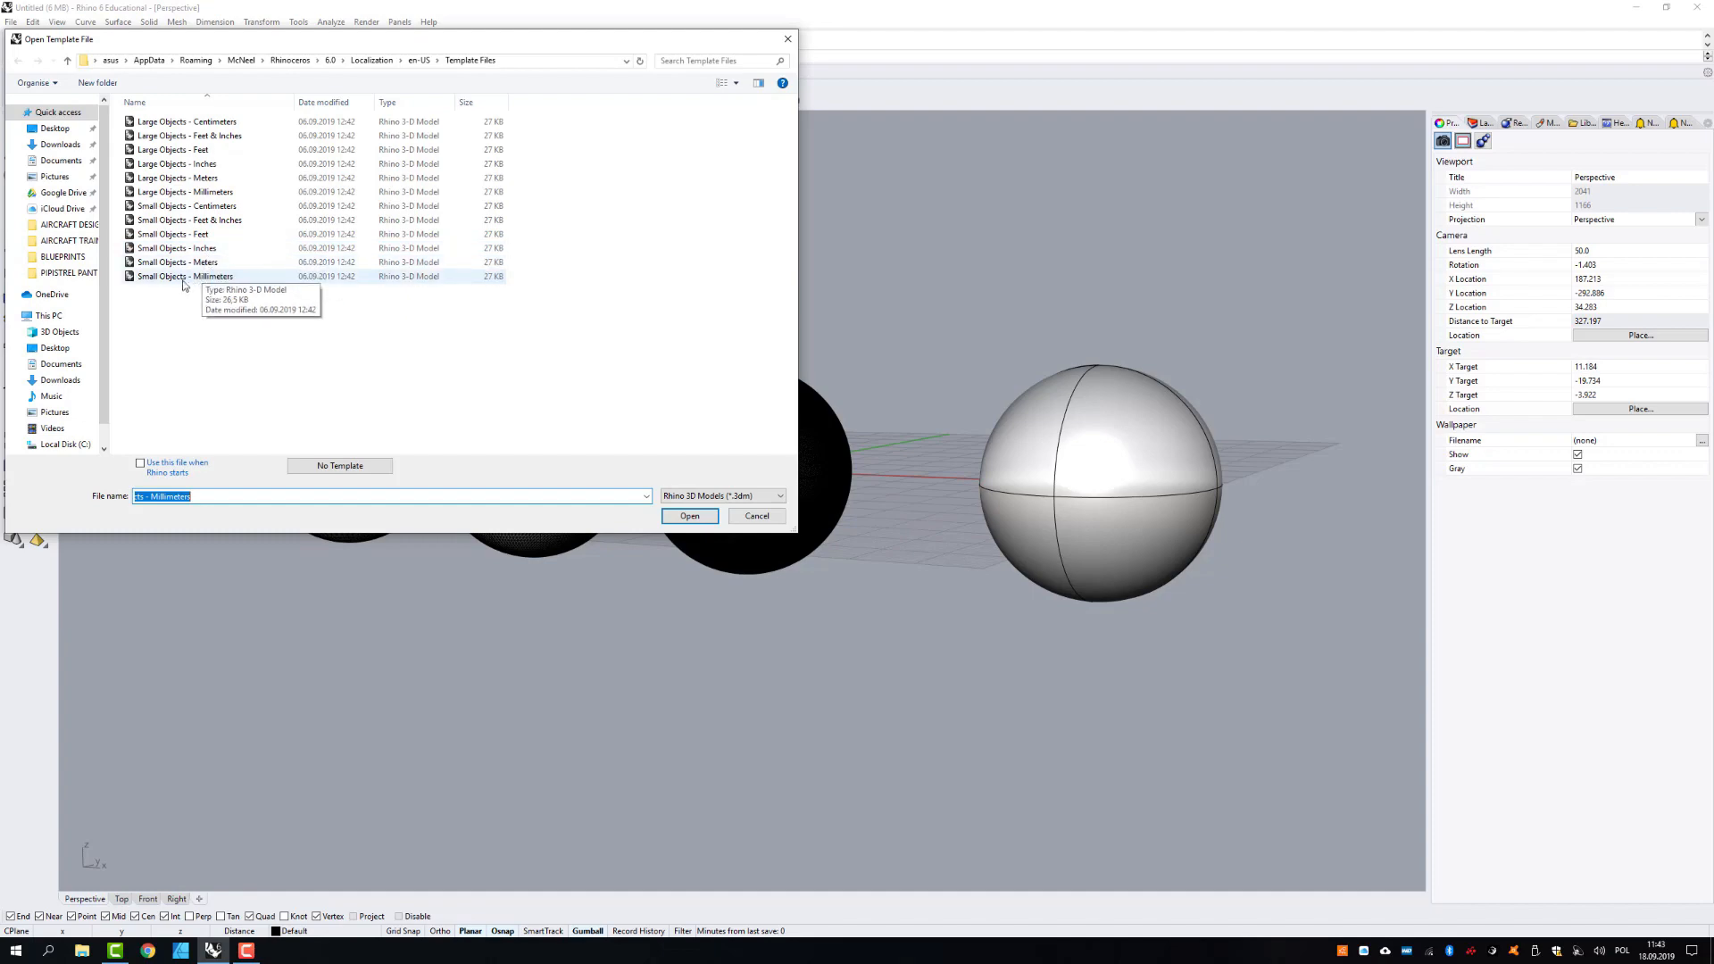
pyautogui.doubleClick(189, 276)
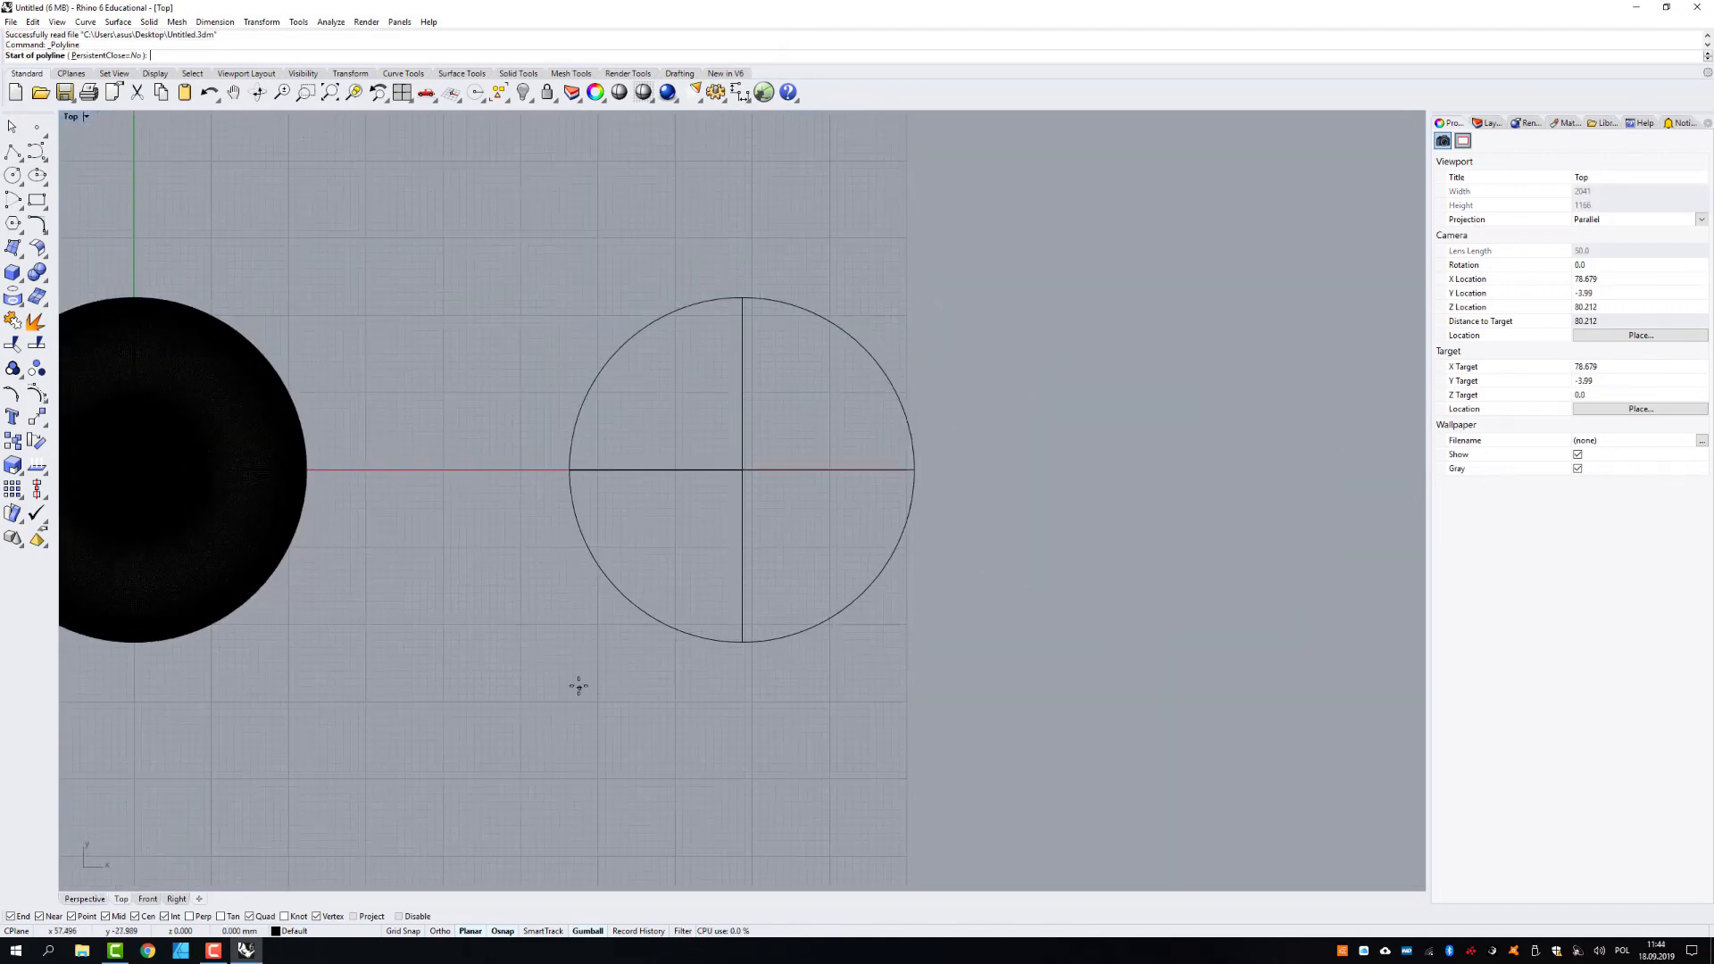
# - Measure the surface sphere's diameter along the X axis in the Top view with a polyline between its opposite quadrants
pyautogui.click(569, 470)
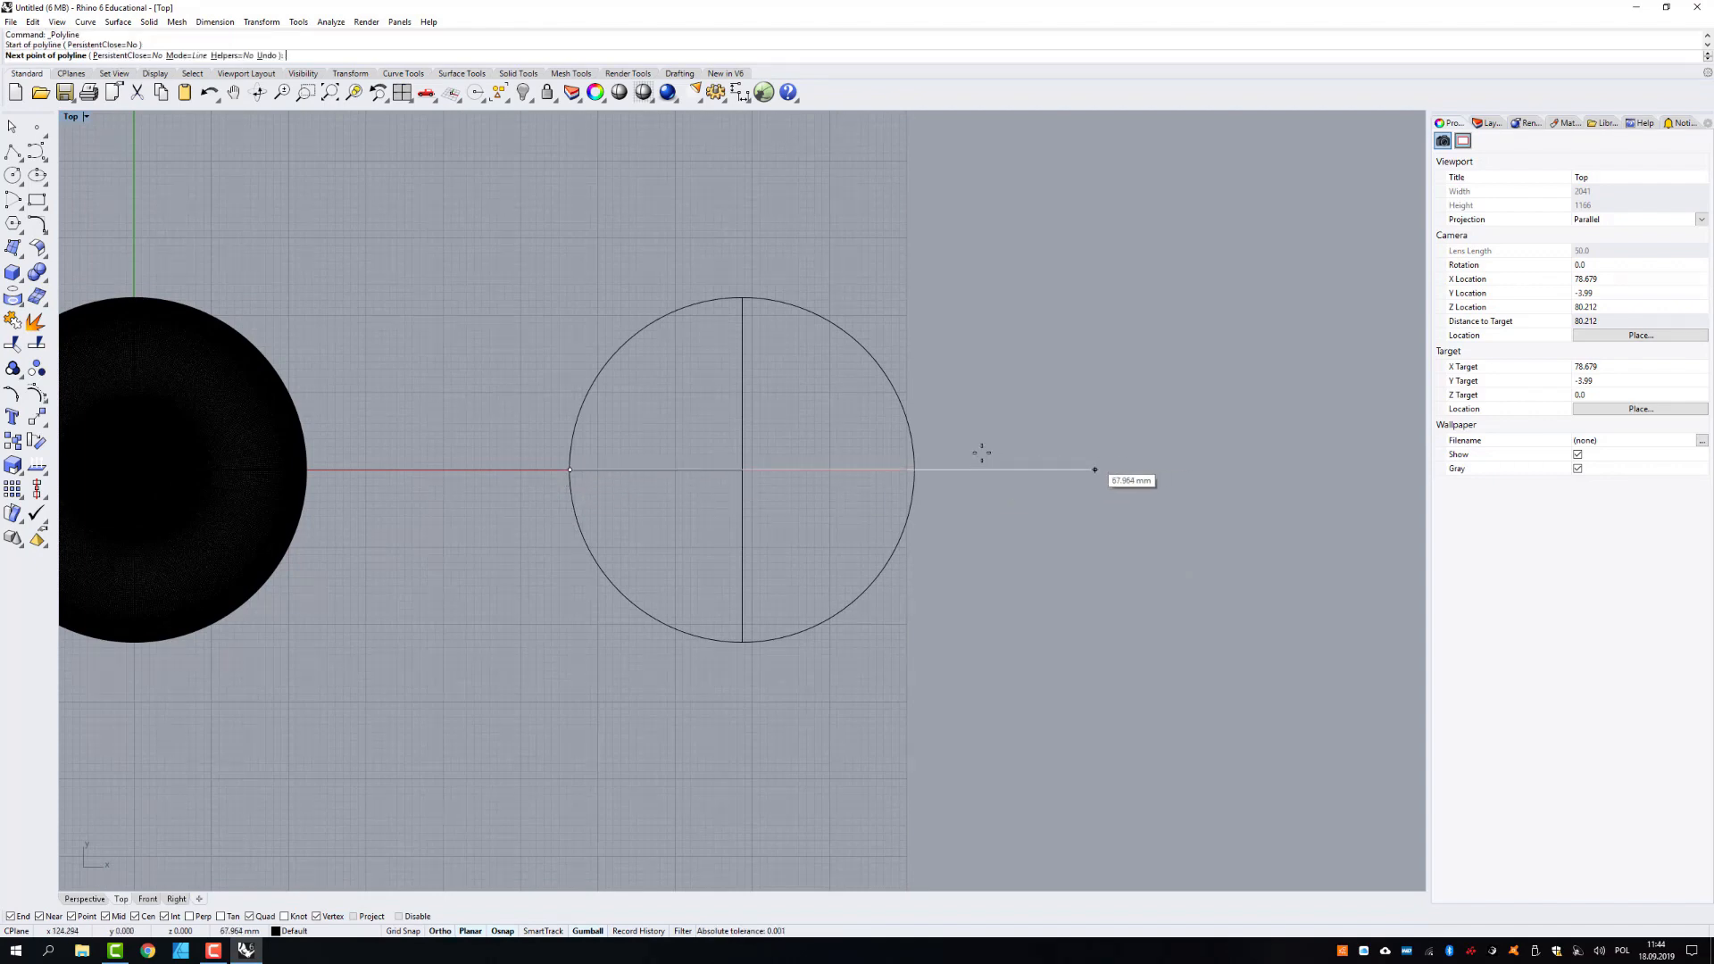
pyautogui.click(917, 468)
pyautogui.press('Return')
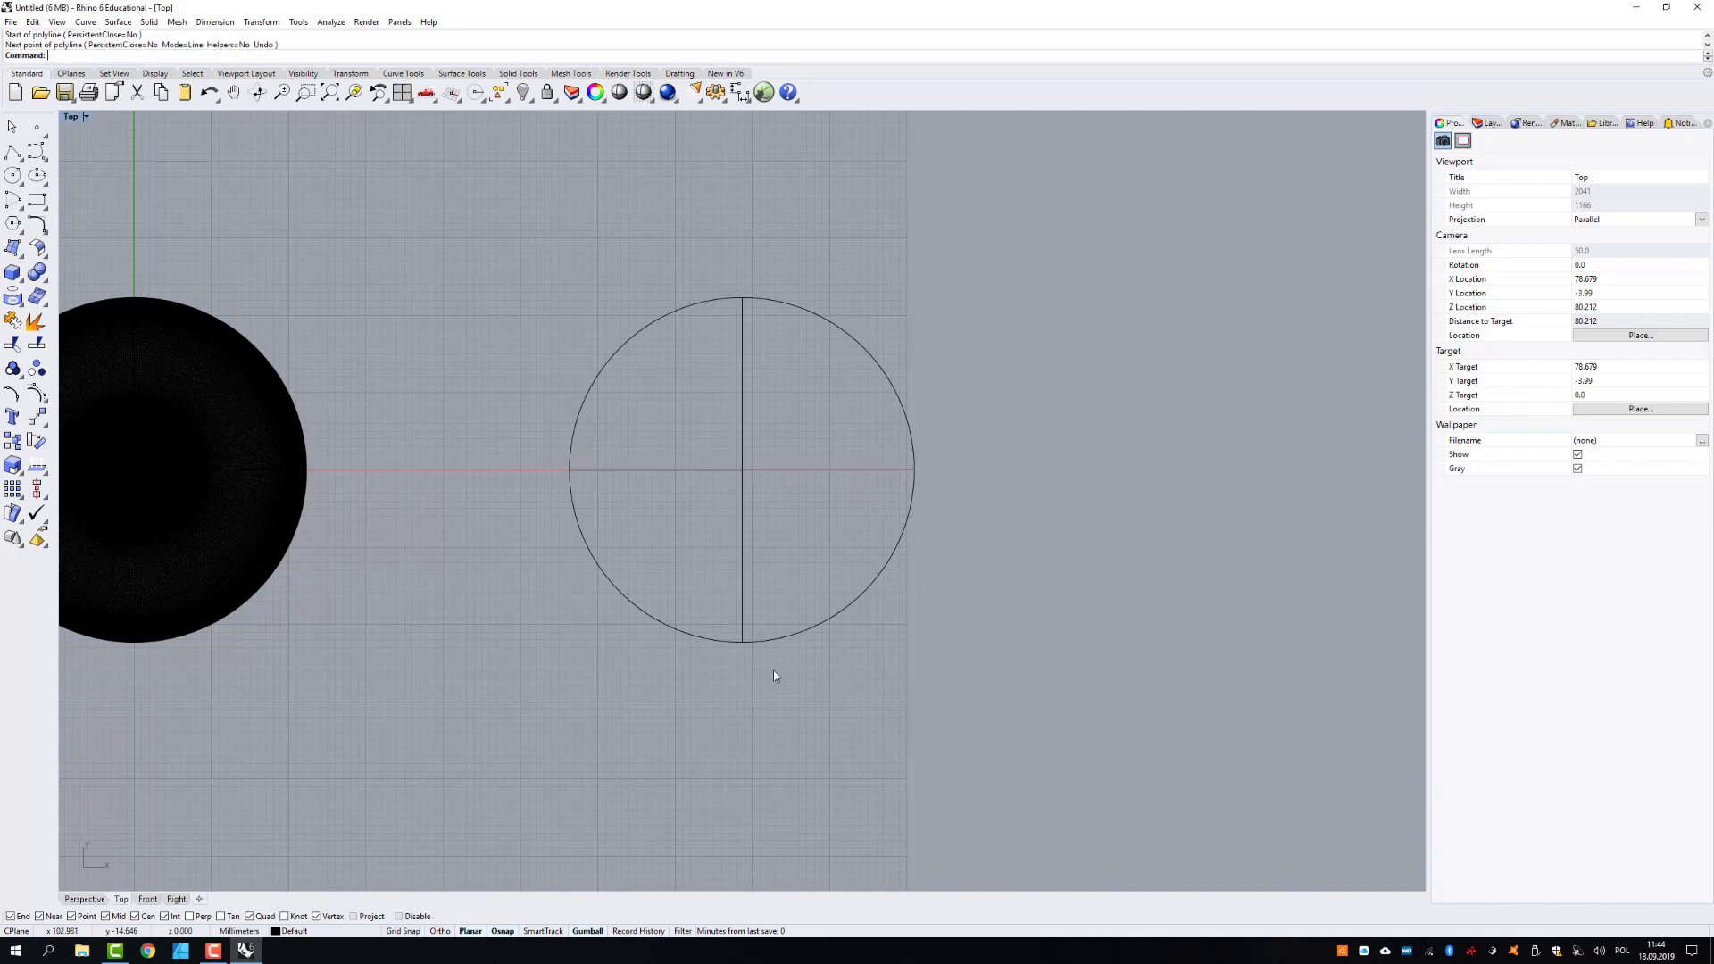
# - Duplicate the original surface sphere in the Perspective view by moving a copy along the positive X direction
pyautogui.click(92, 899)
pyautogui.moveTo(552, 675); pyautogui.dragTo(538, 641, button='right')
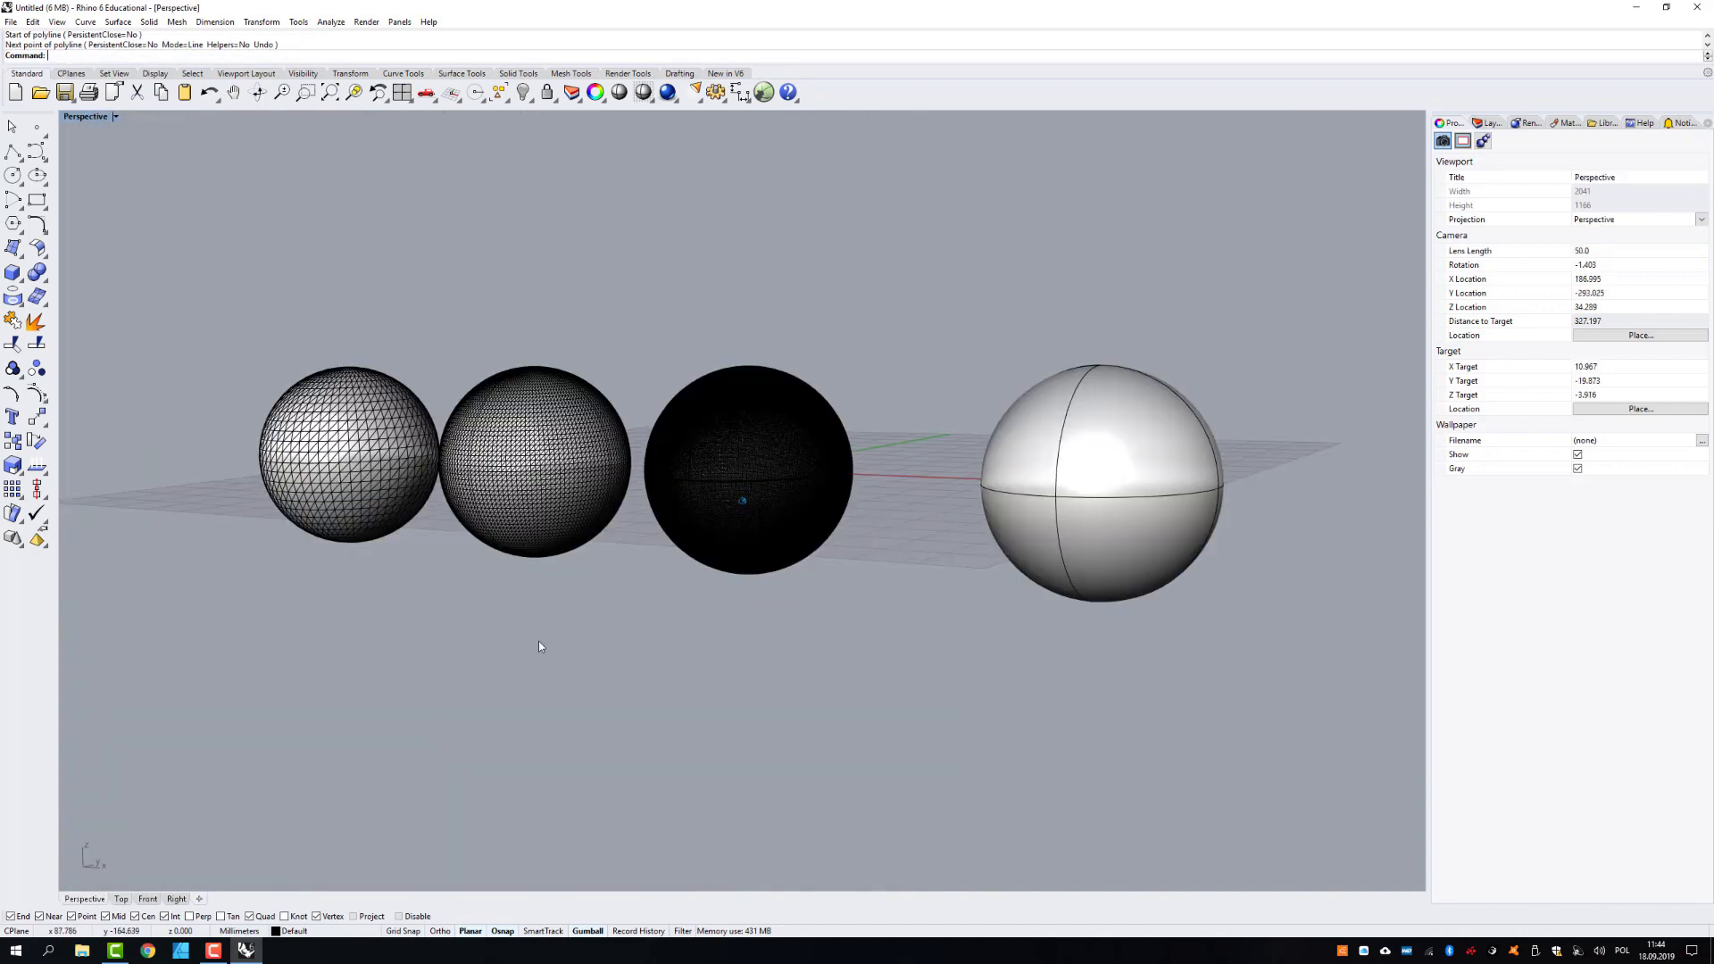
pyautogui.moveTo(328, 516); pyautogui.dragTo(361, 457, button='right')
pyautogui.scroll(-5, 361, 457)
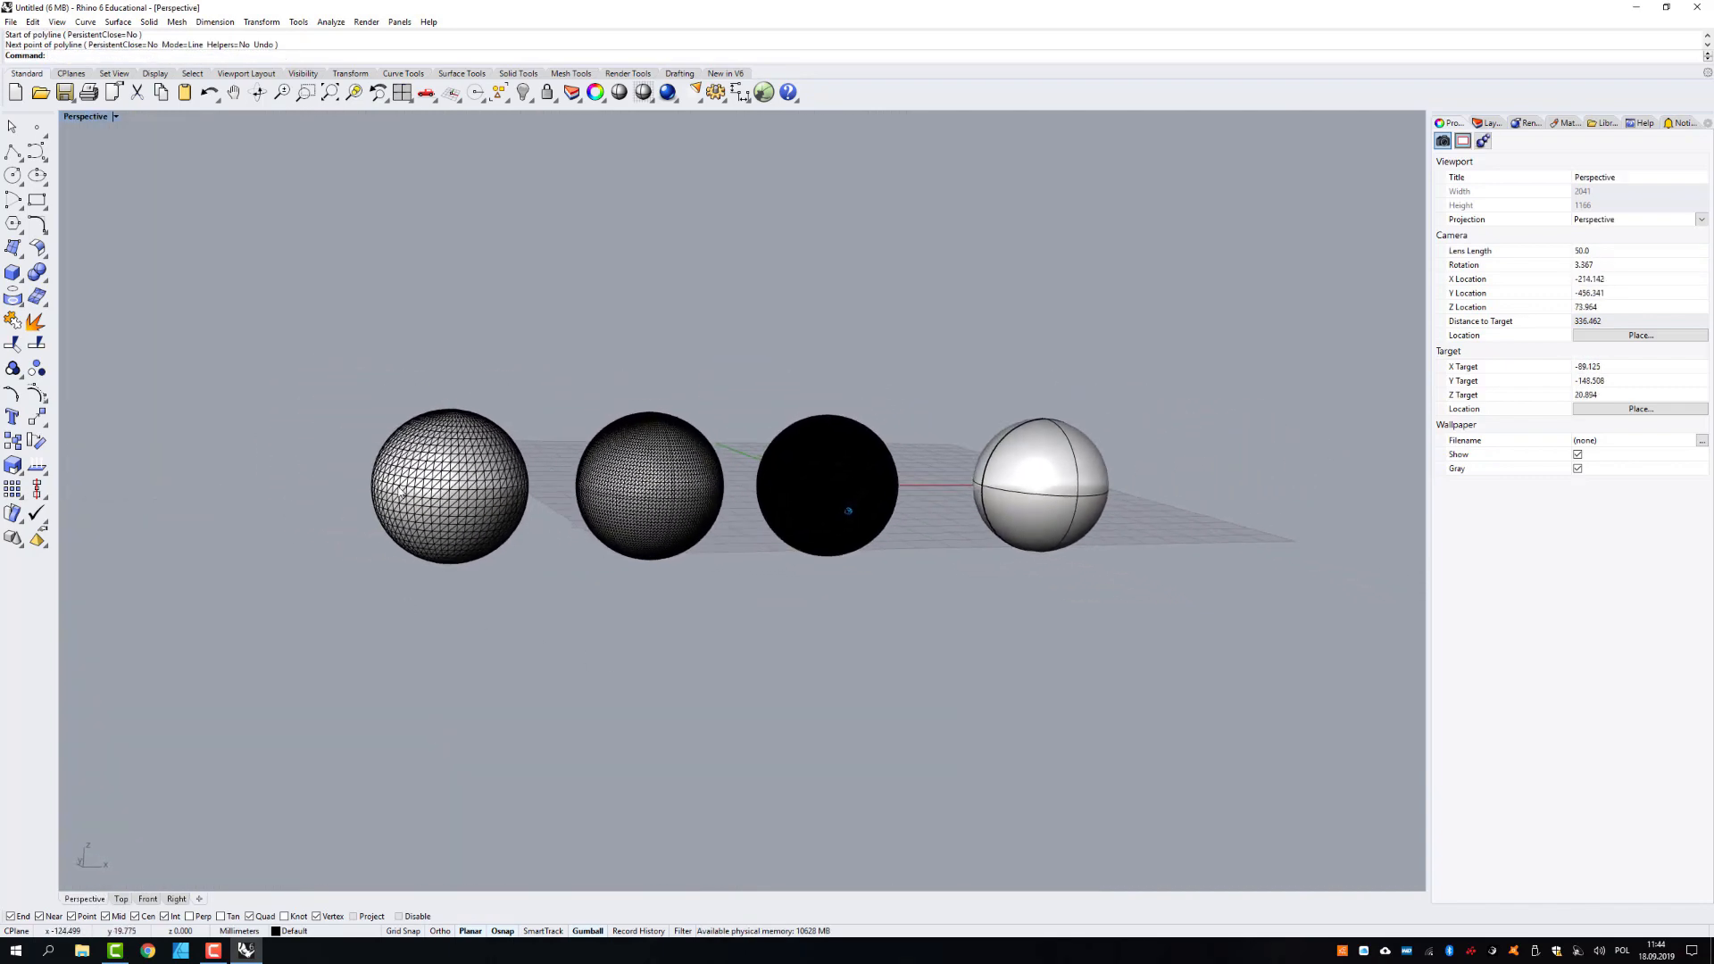
pyautogui.click(1024, 502)
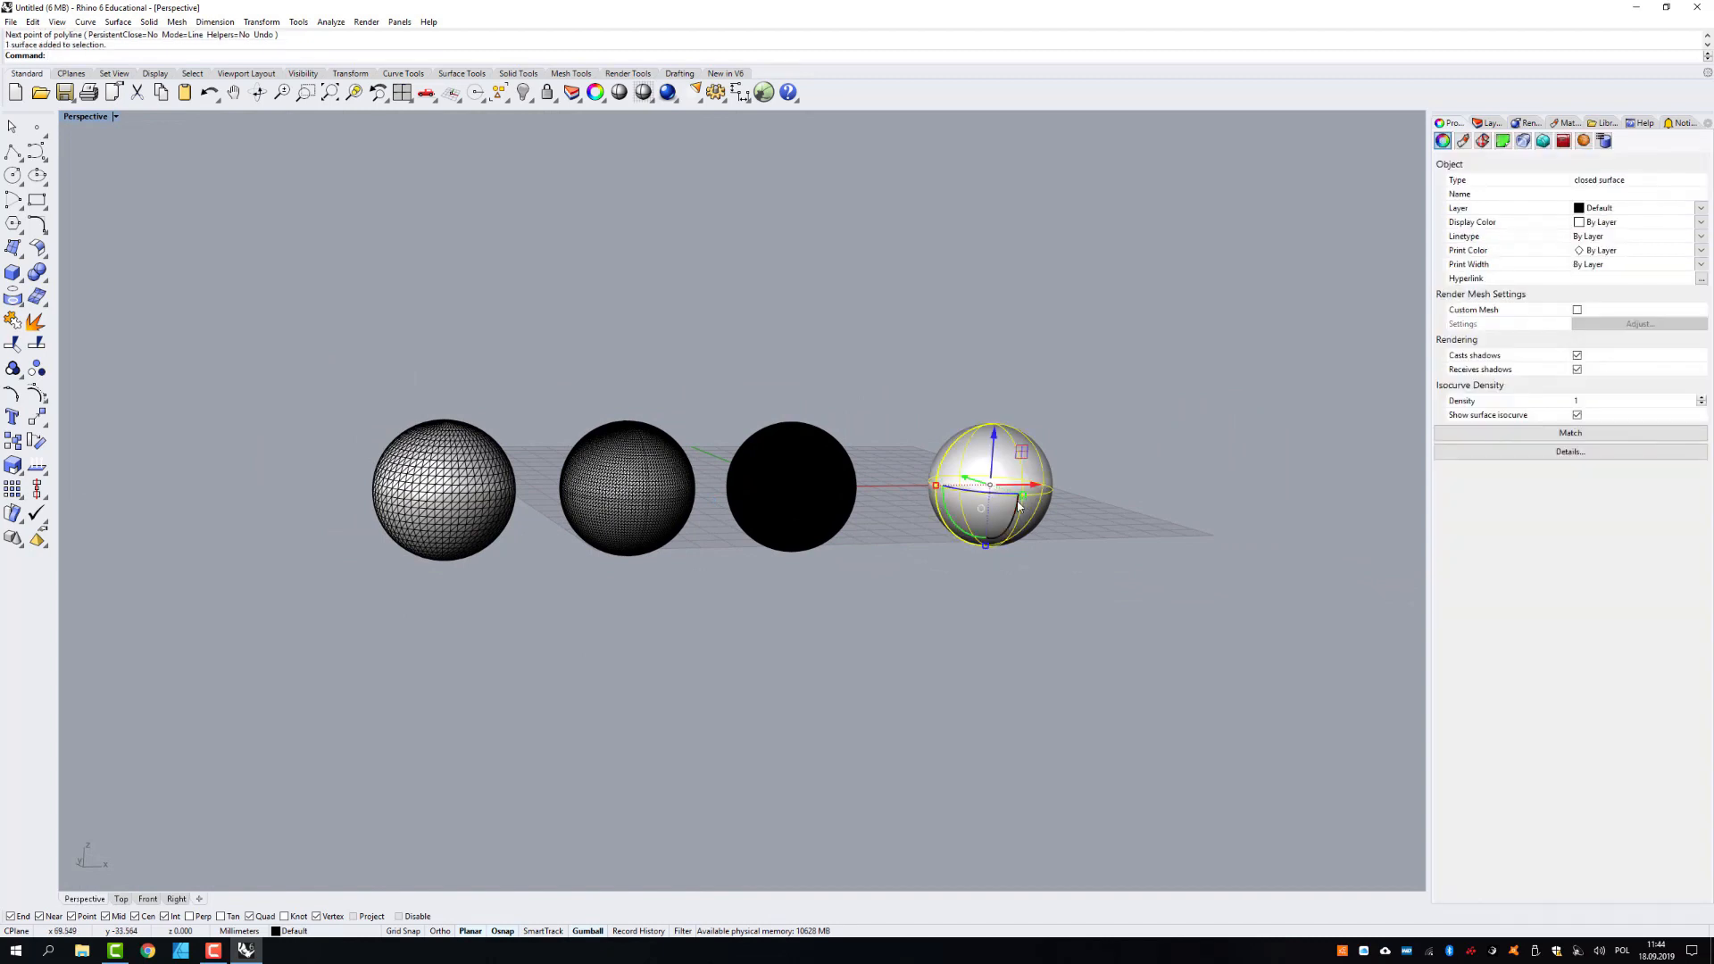
pyautogui.keyDown('alt'); pyautogui.moveTo(1033, 489); pyautogui.dragTo(1252, 491); pyautogui.keyUp('alt')
# - Scale the copied surface sphere uniformly to several times its size and move it clear of the small spheres
pyautogui.keyDown('shift'); pyautogui.moveTo(1077, 490); pyautogui.dragTo(774, 516); pyautogui.keyUp('shift')
pyautogui.scroll(-10, 784, 476)
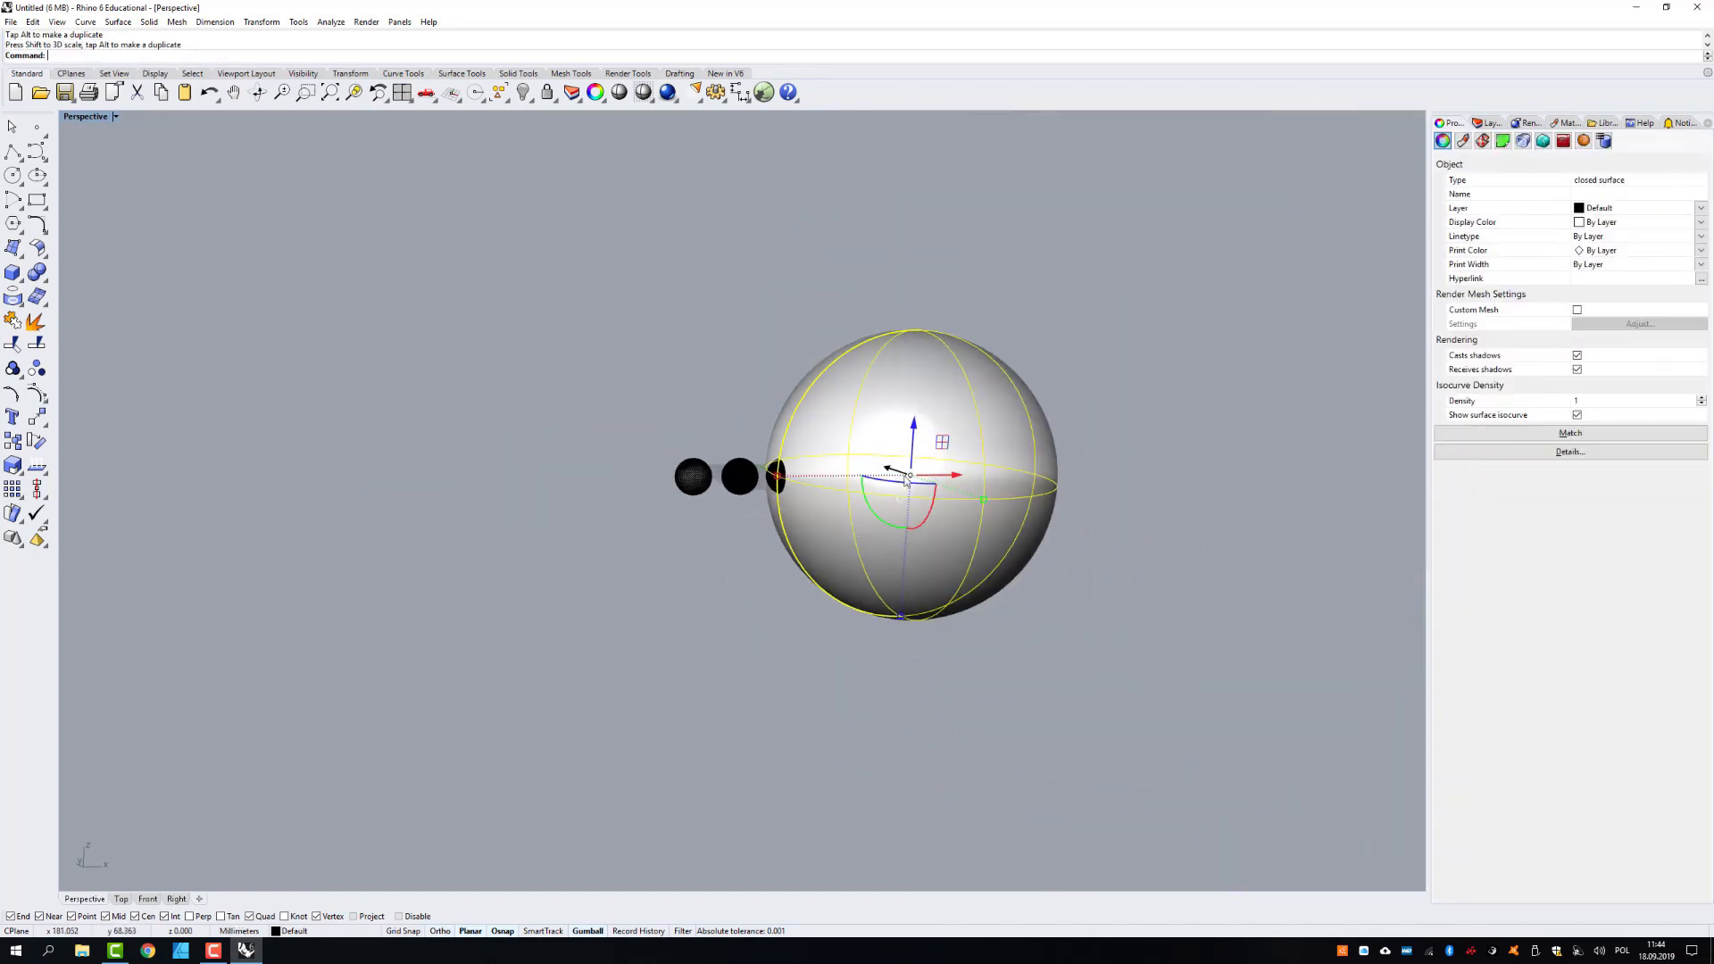
pyautogui.moveTo(901, 473); pyautogui.dragTo(1077, 533)
pyautogui.click(1079, 336)
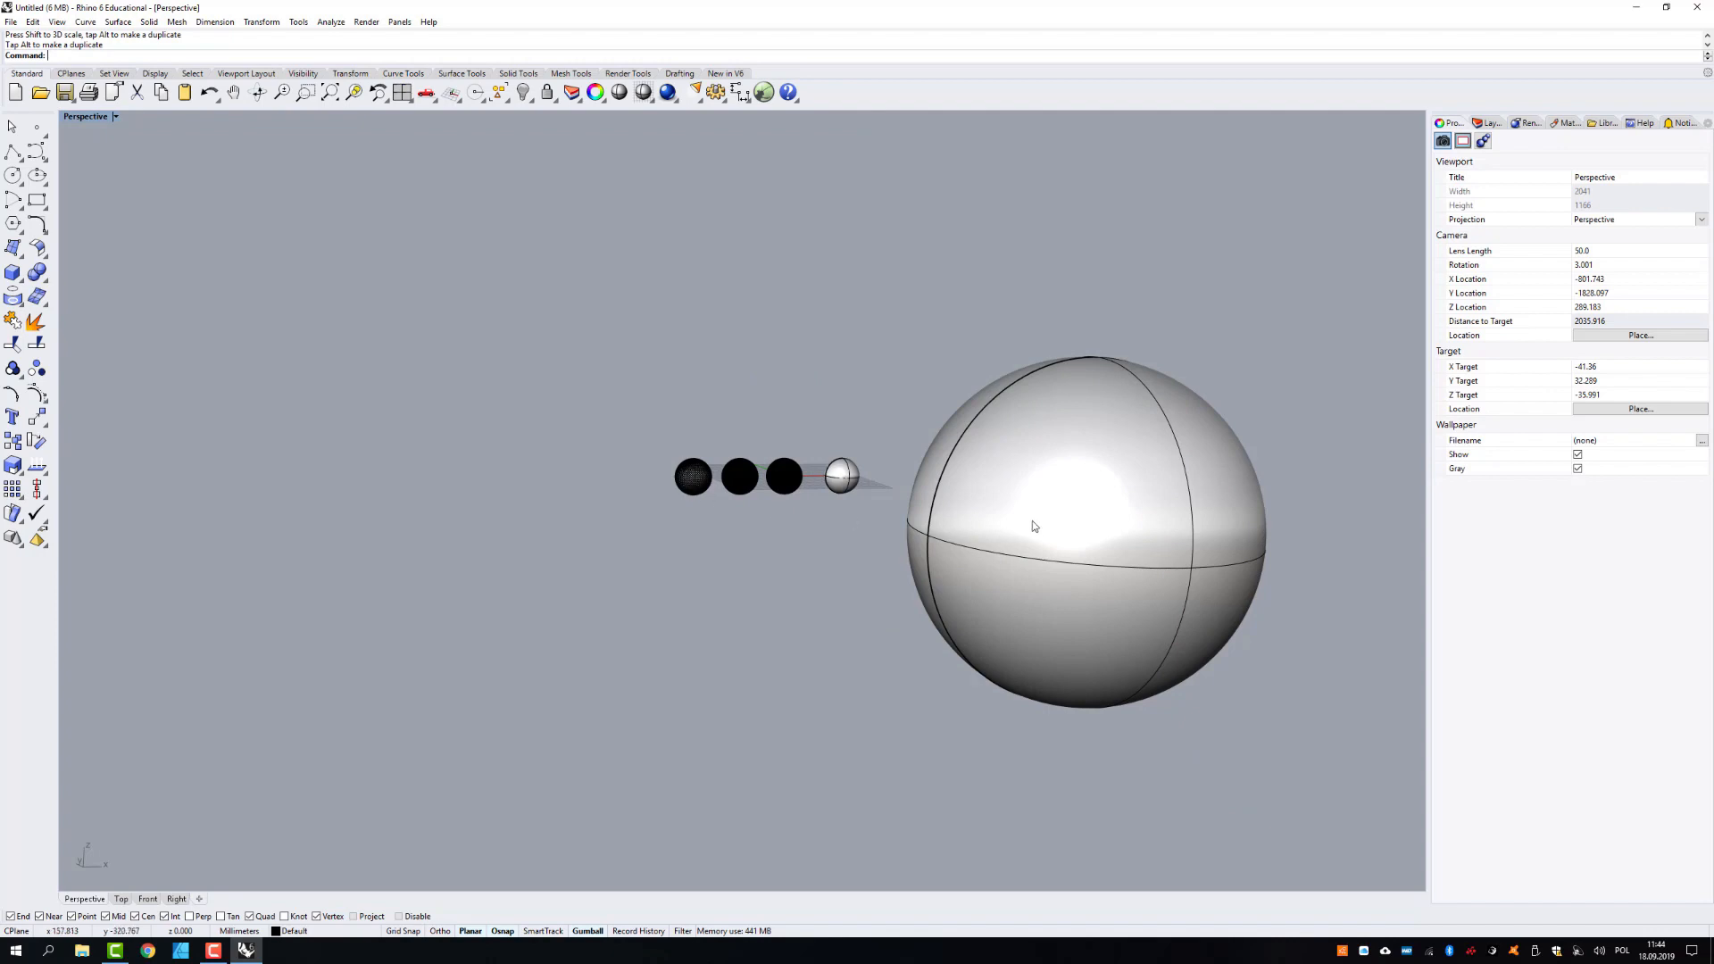
# - Select only the enlarged surface sphere and export it to the Desktop under the file name test3
pyautogui.moveTo(1032, 526); pyautogui.dragTo(1052, 410, button='right')
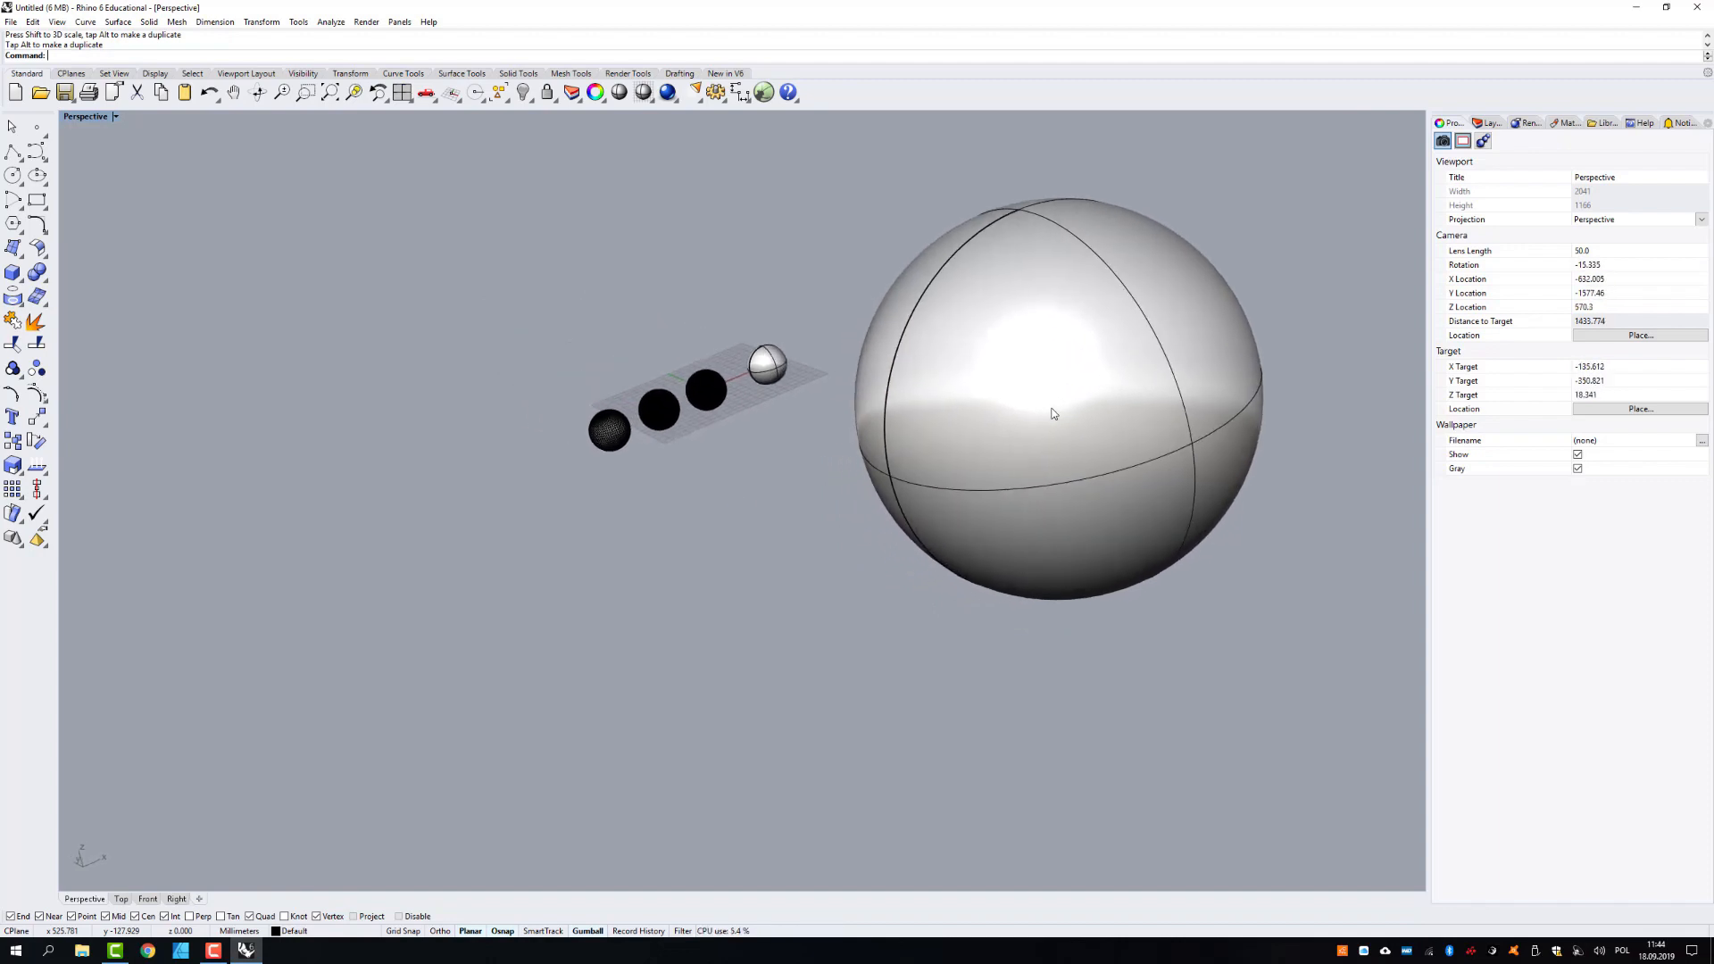
pyautogui.click(1053, 409)
pyautogui.click(11, 25)
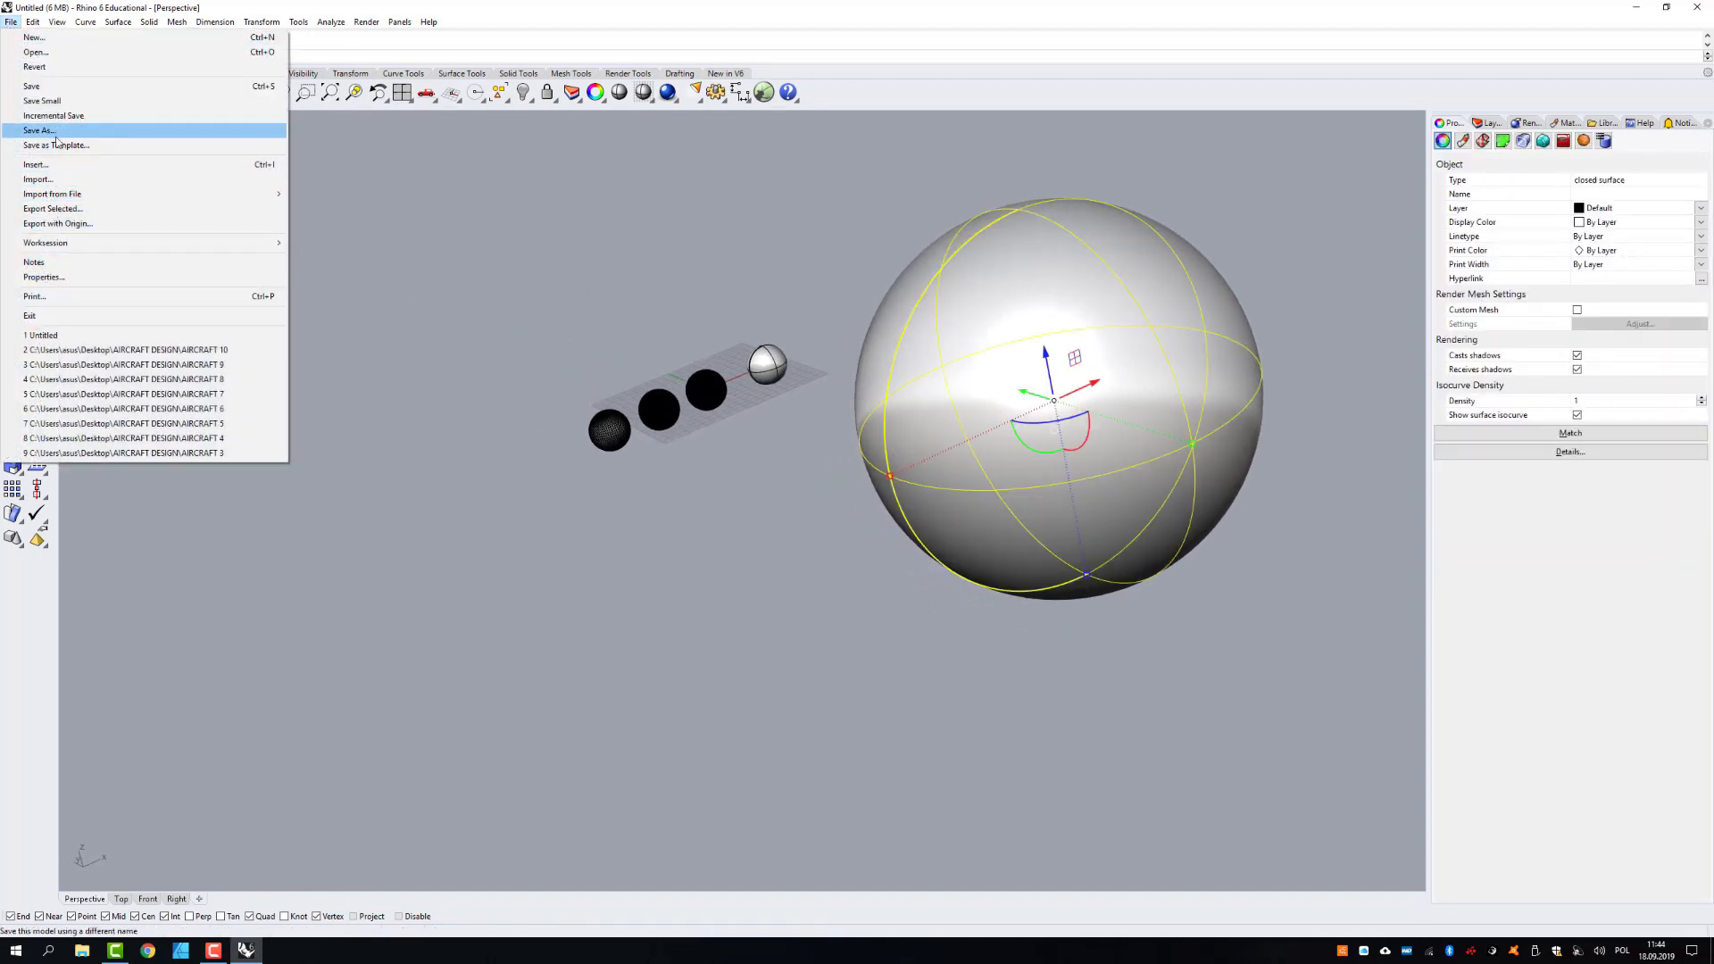
pyautogui.click(53, 209)
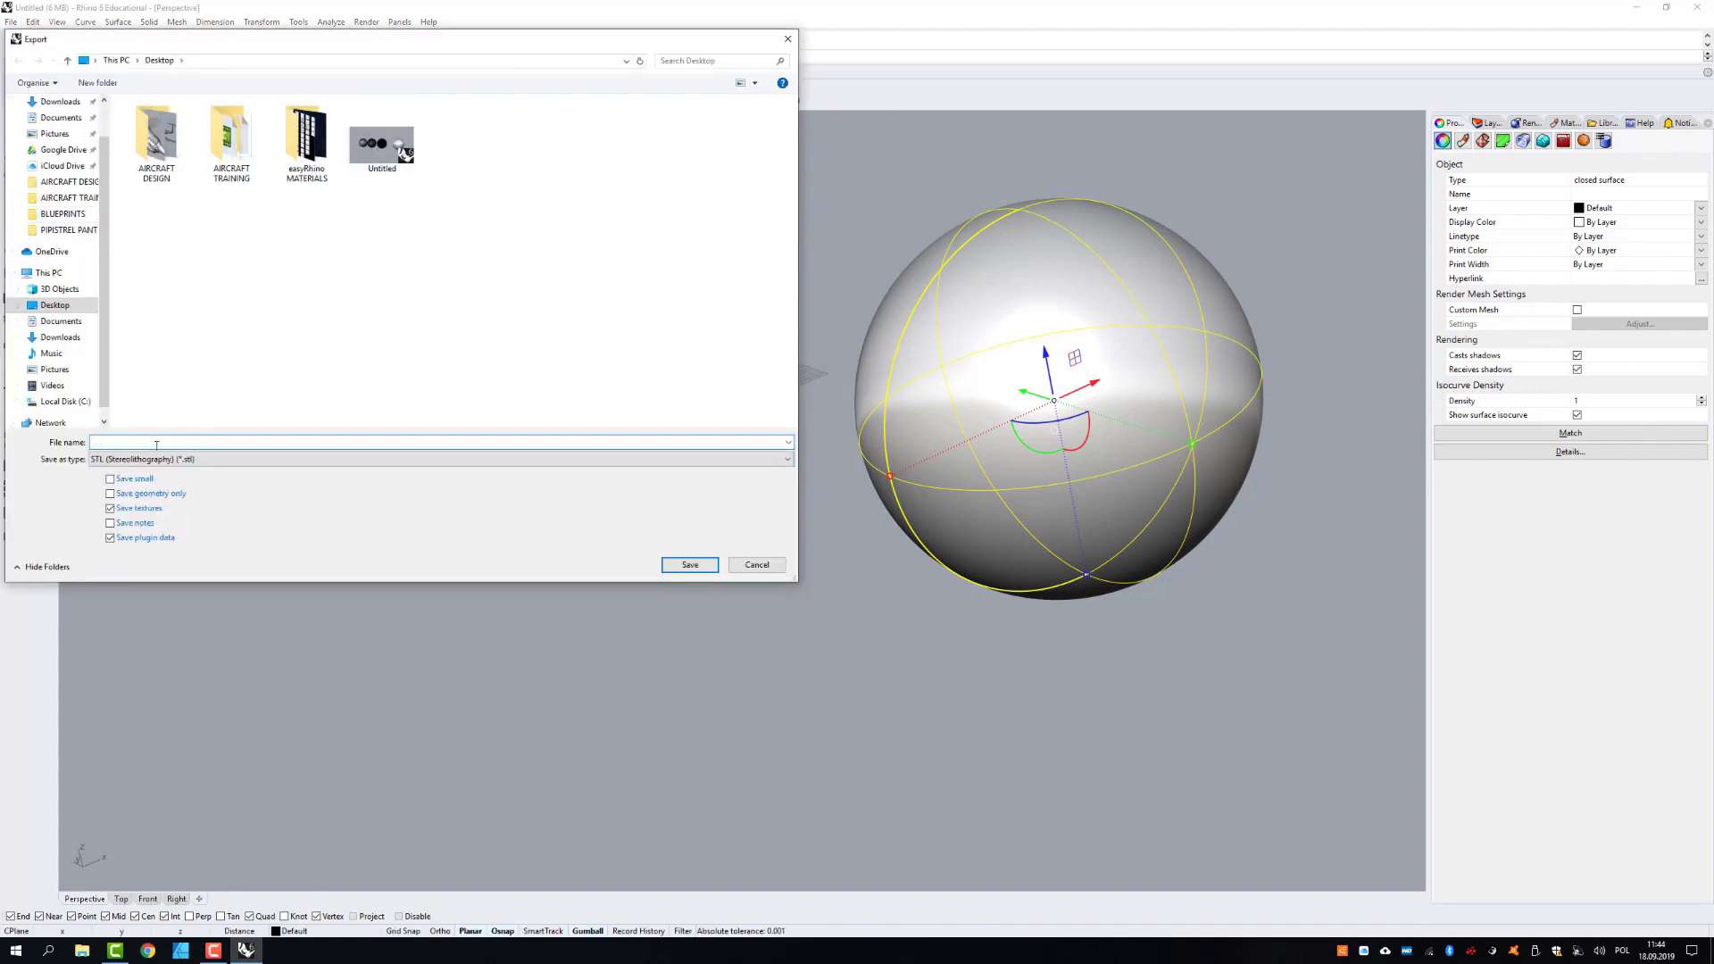
pyautogui.write('tes')
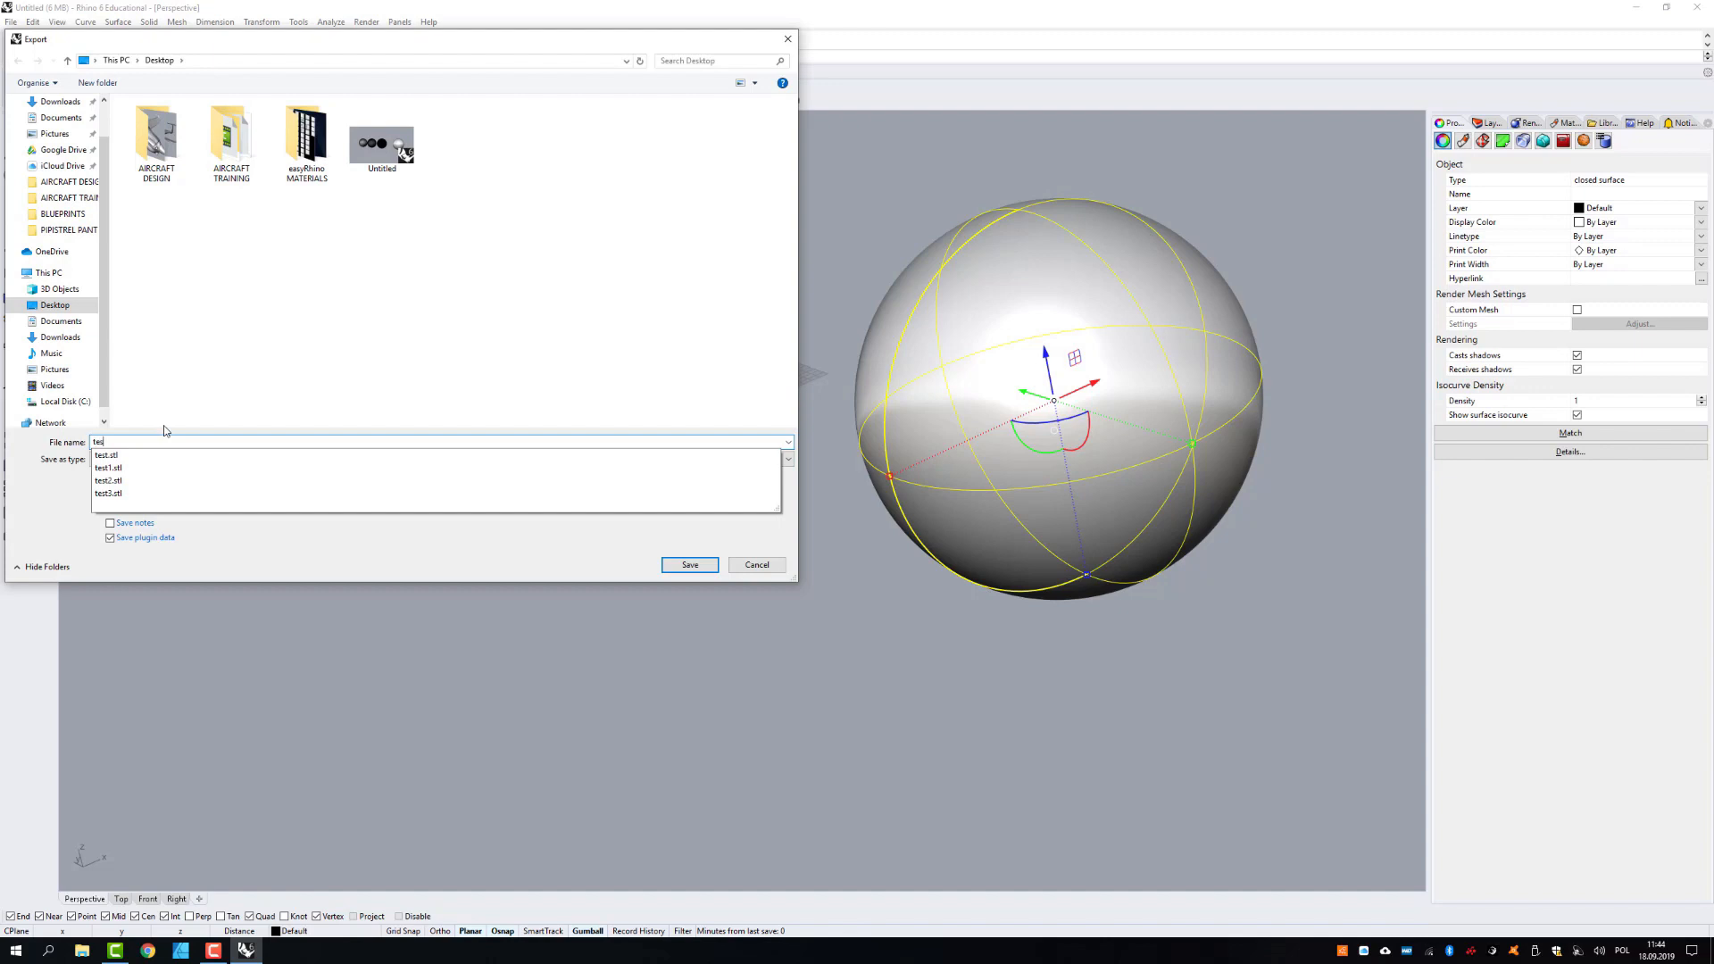
pyautogui.write('t3')
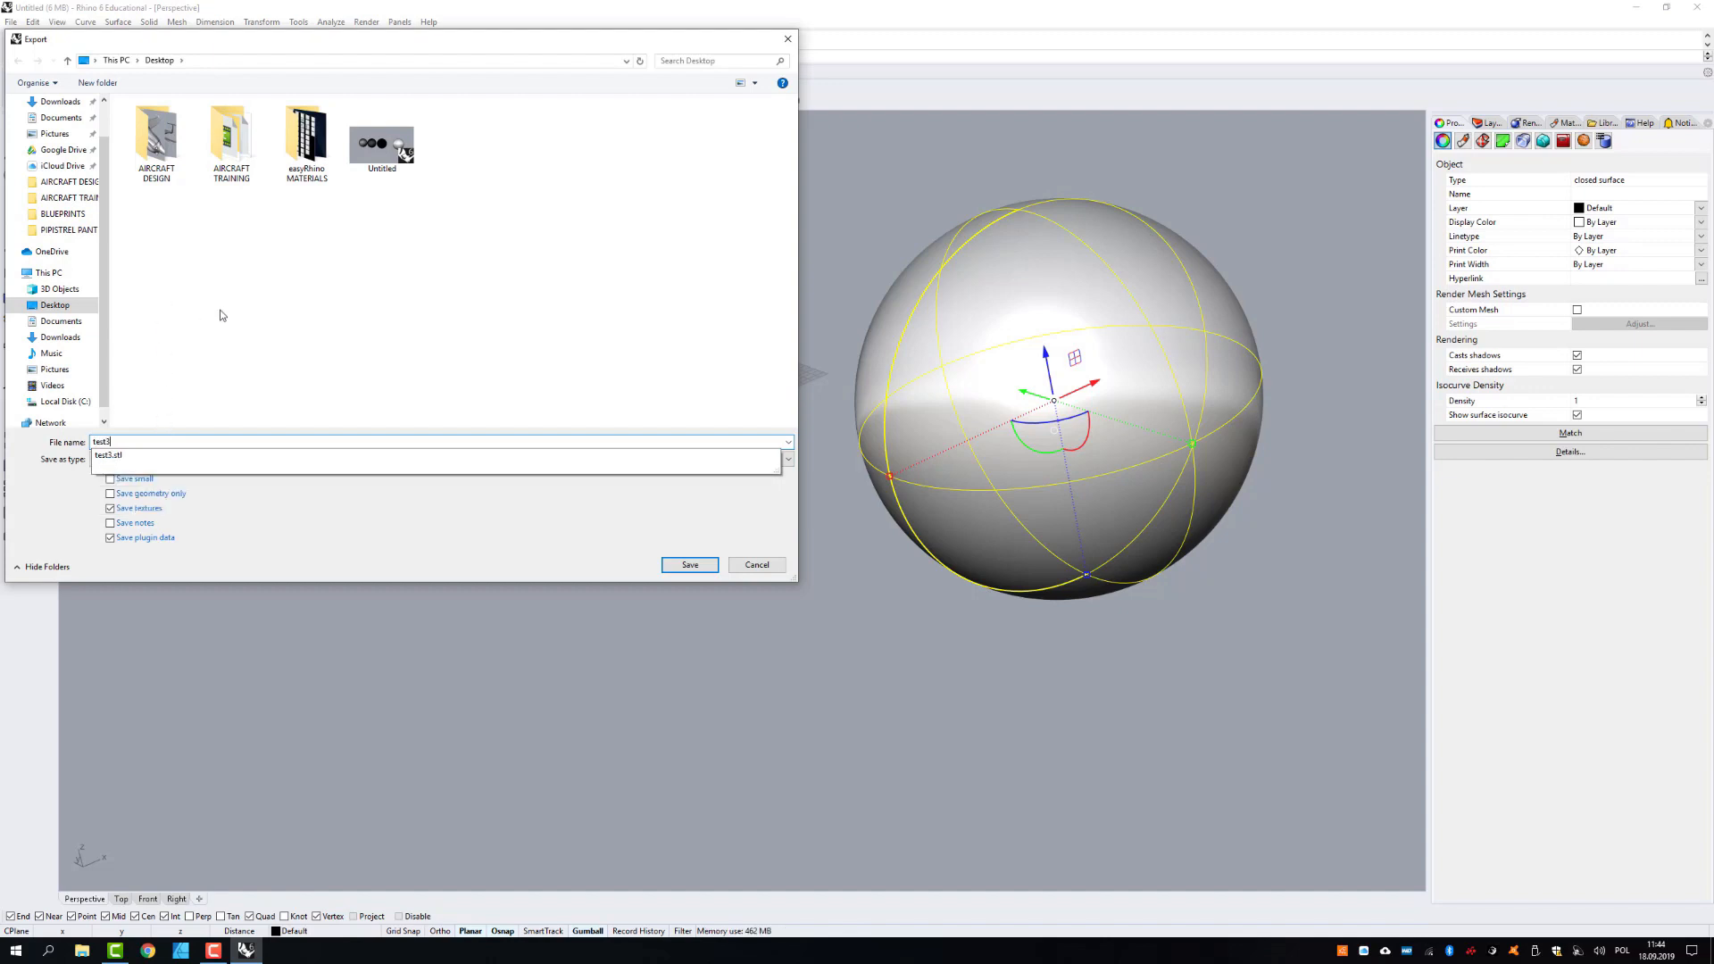
pyautogui.click(69, 308)
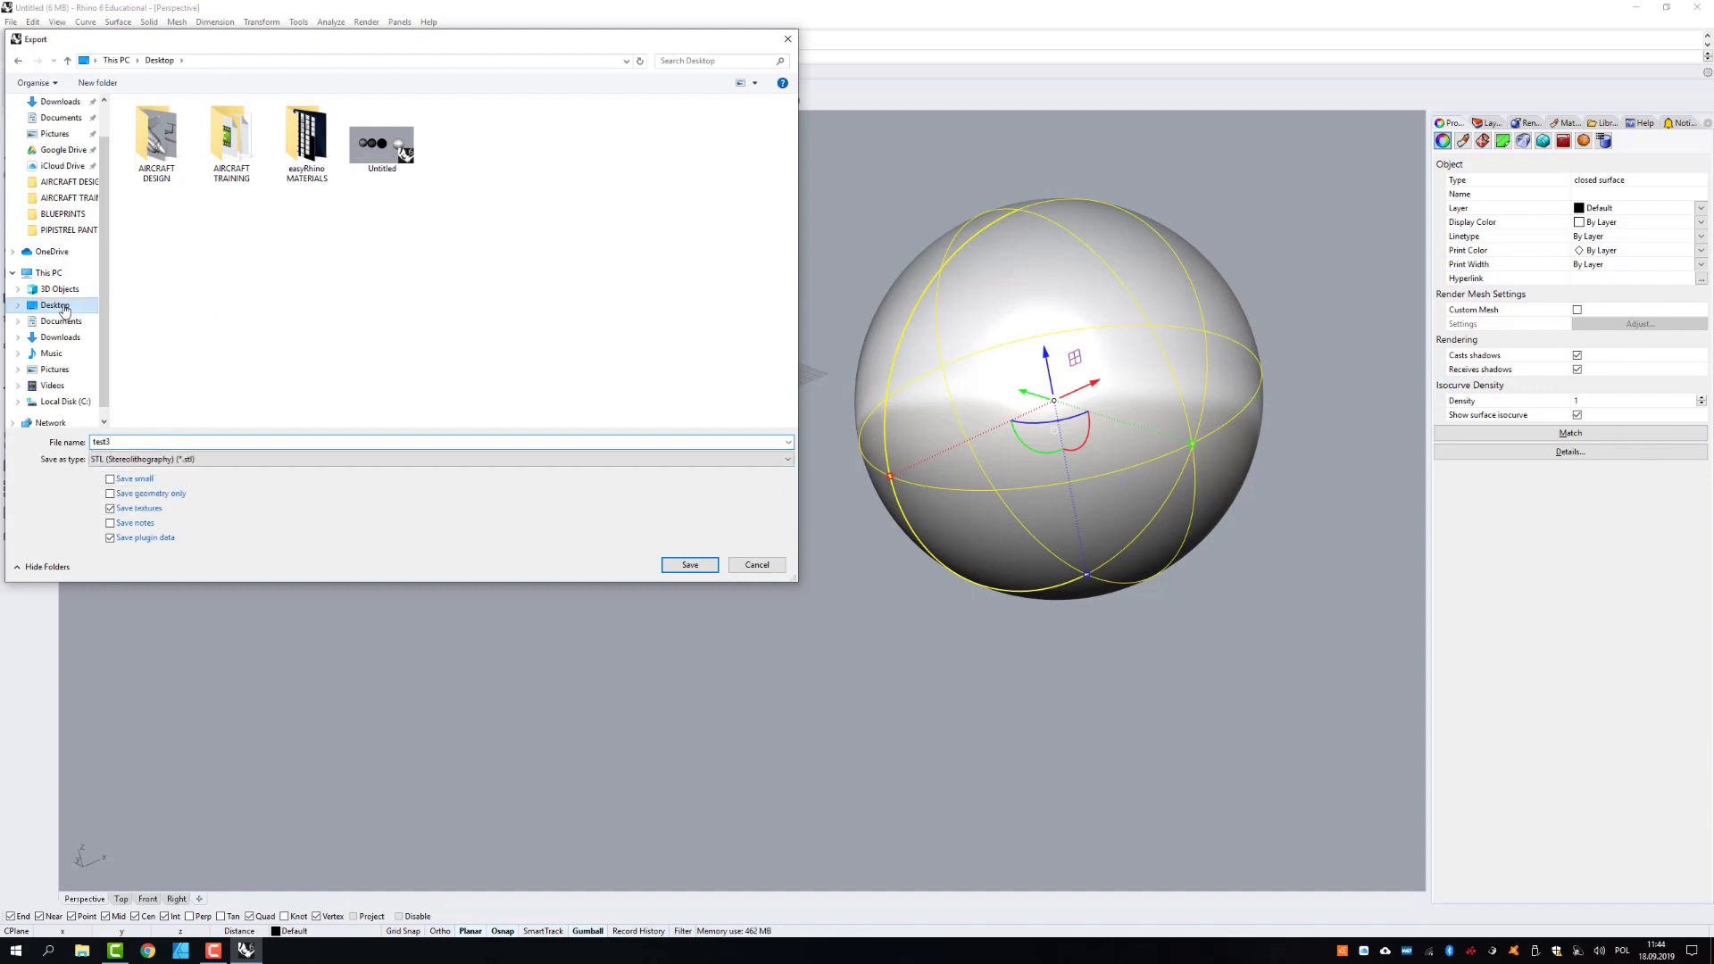
pyautogui.click(690, 565)
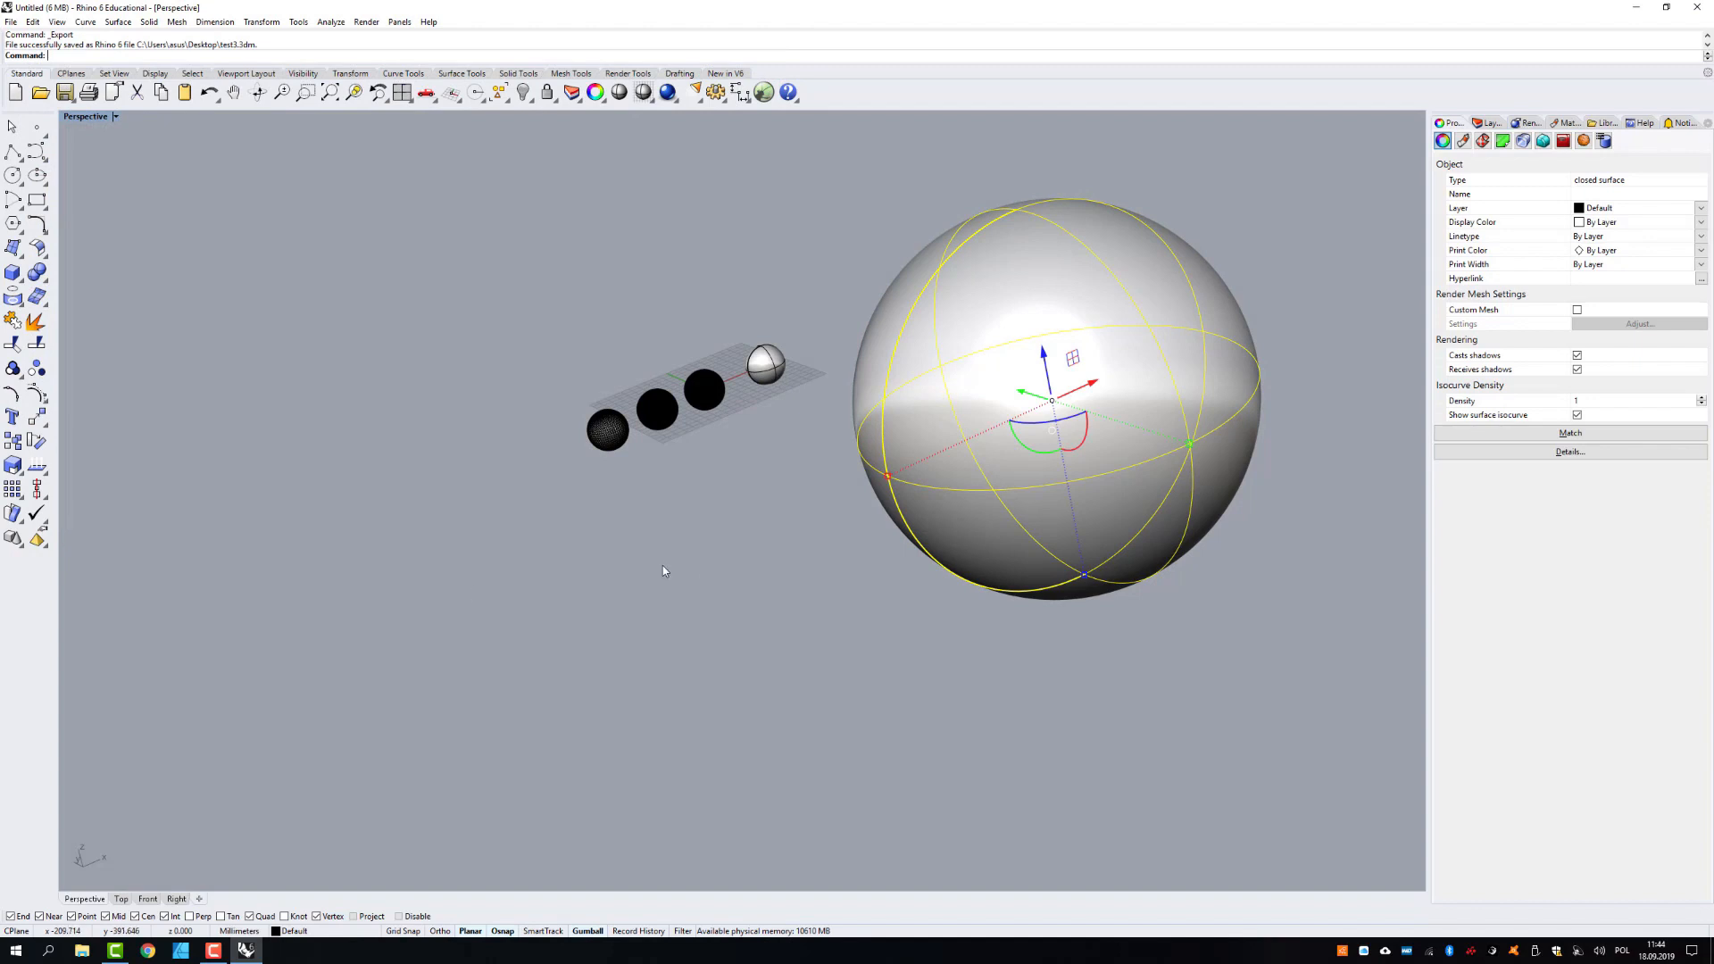
# - Import the test3 STL file with a 22.5-degree weld angle, split disjoint meshes and millimetre model units
pyautogui.click(11, 21)
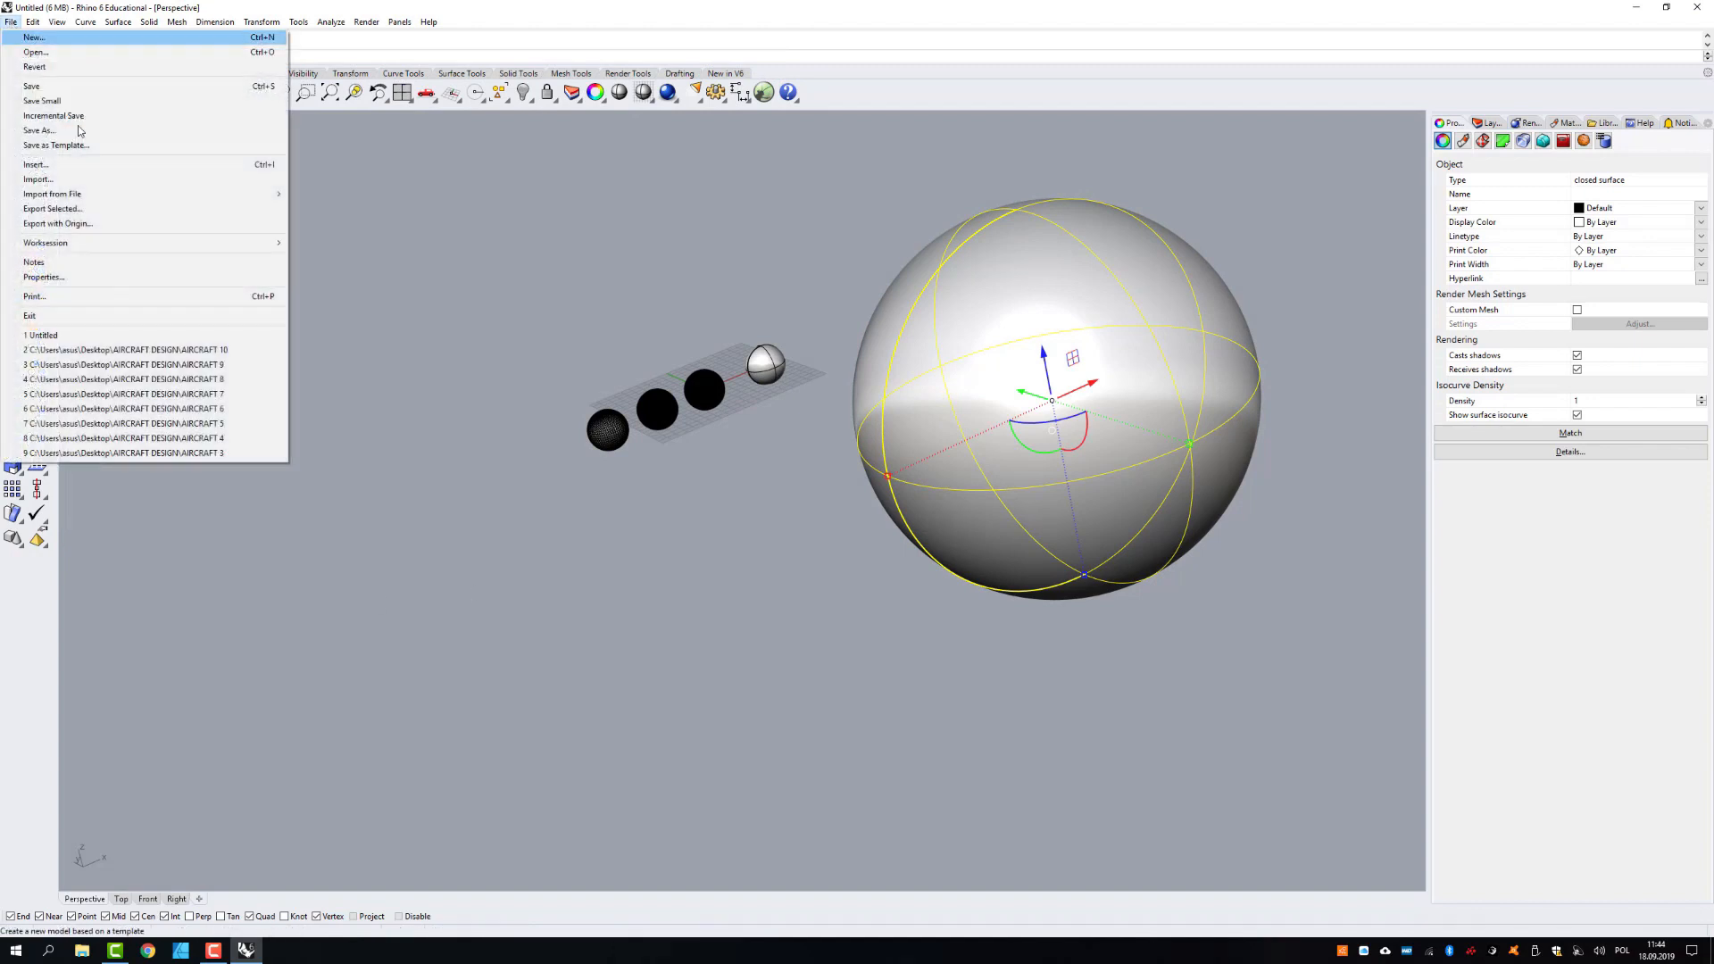
pyautogui.click(87, 179)
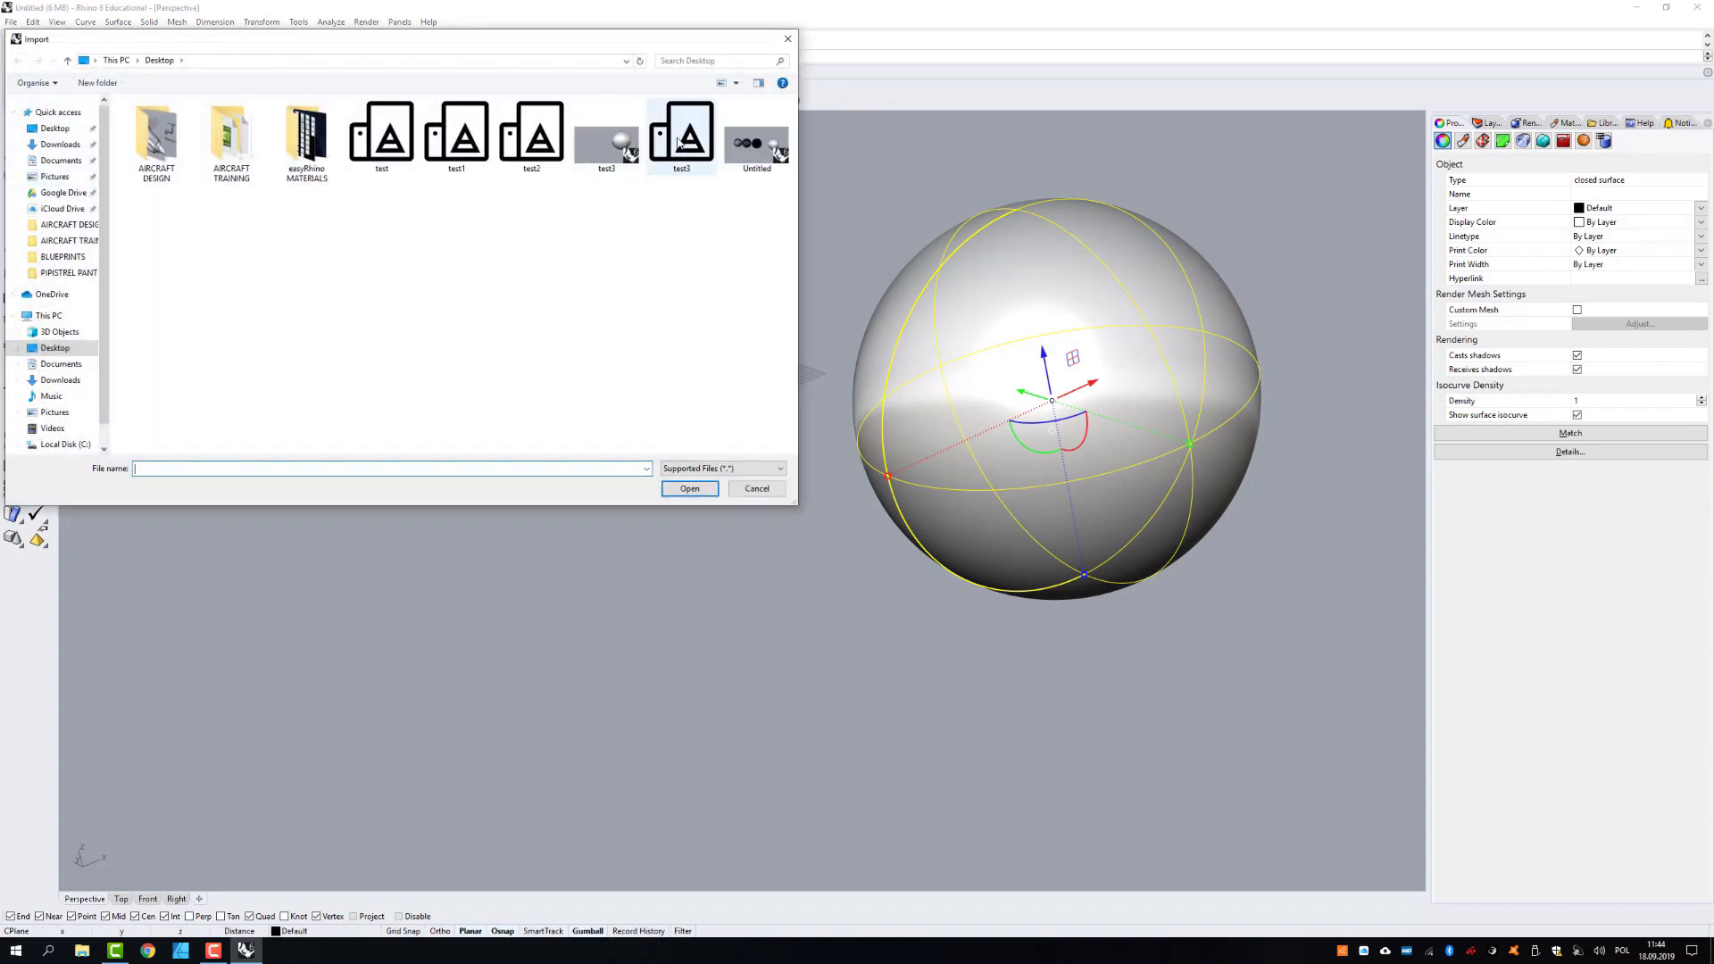
pyautogui.doubleClick(678, 140)
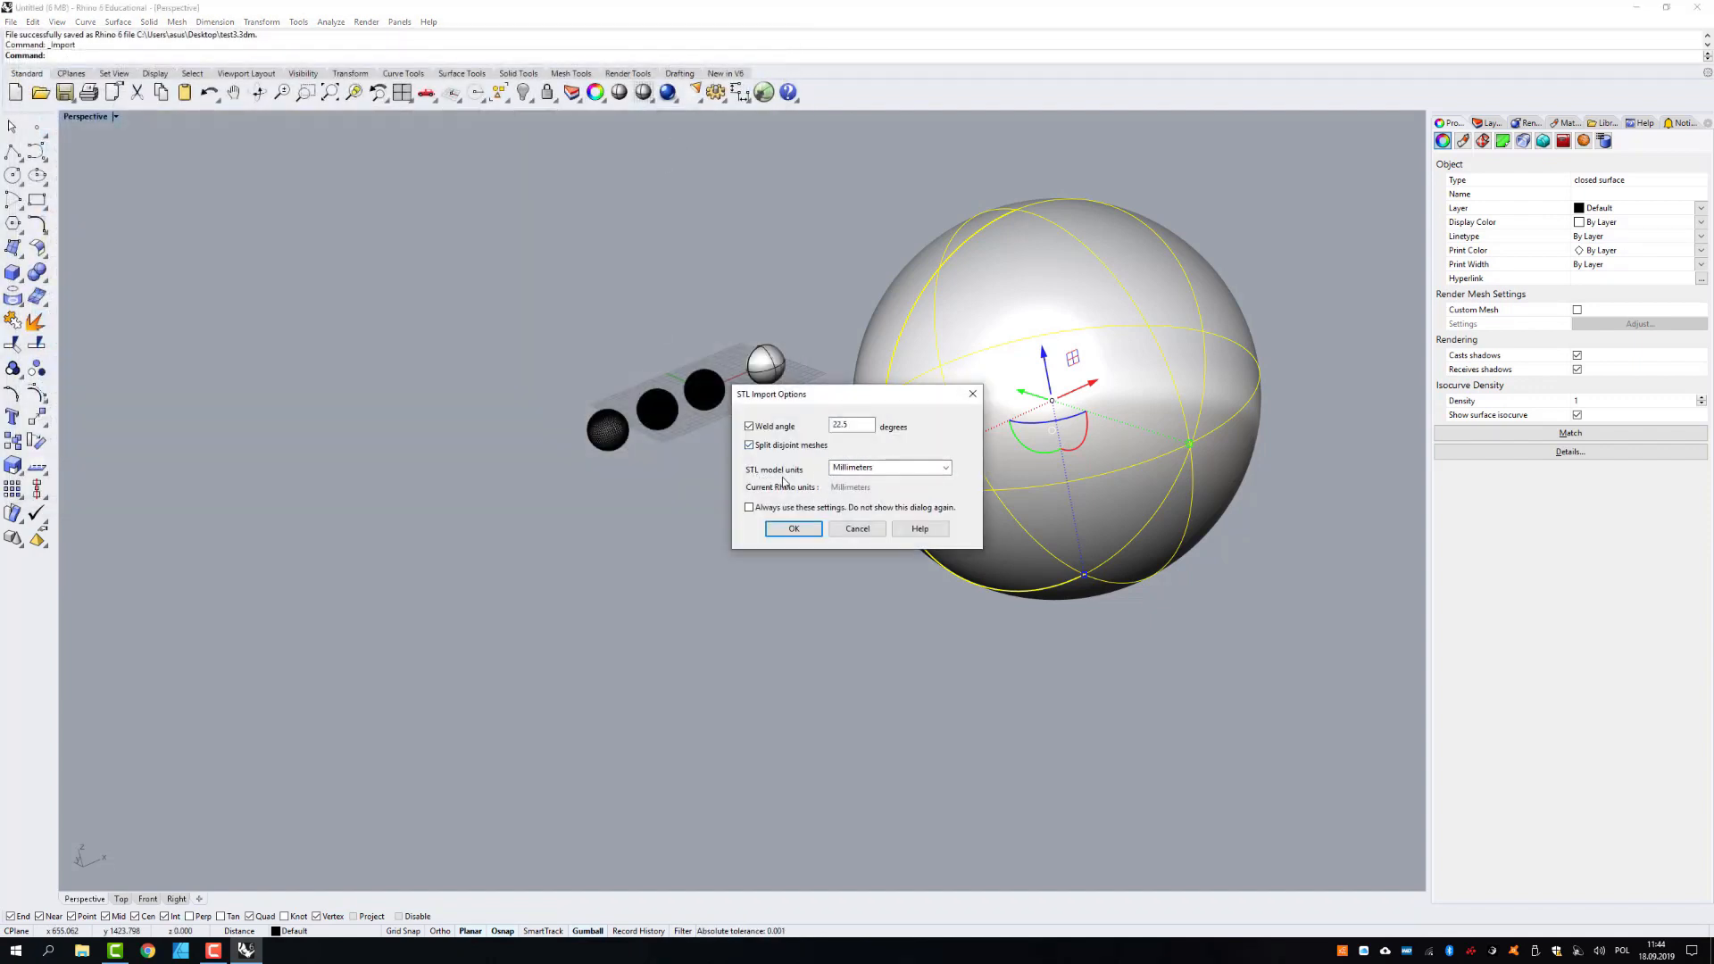
pyautogui.click(915, 472)
pyautogui.click(946, 470)
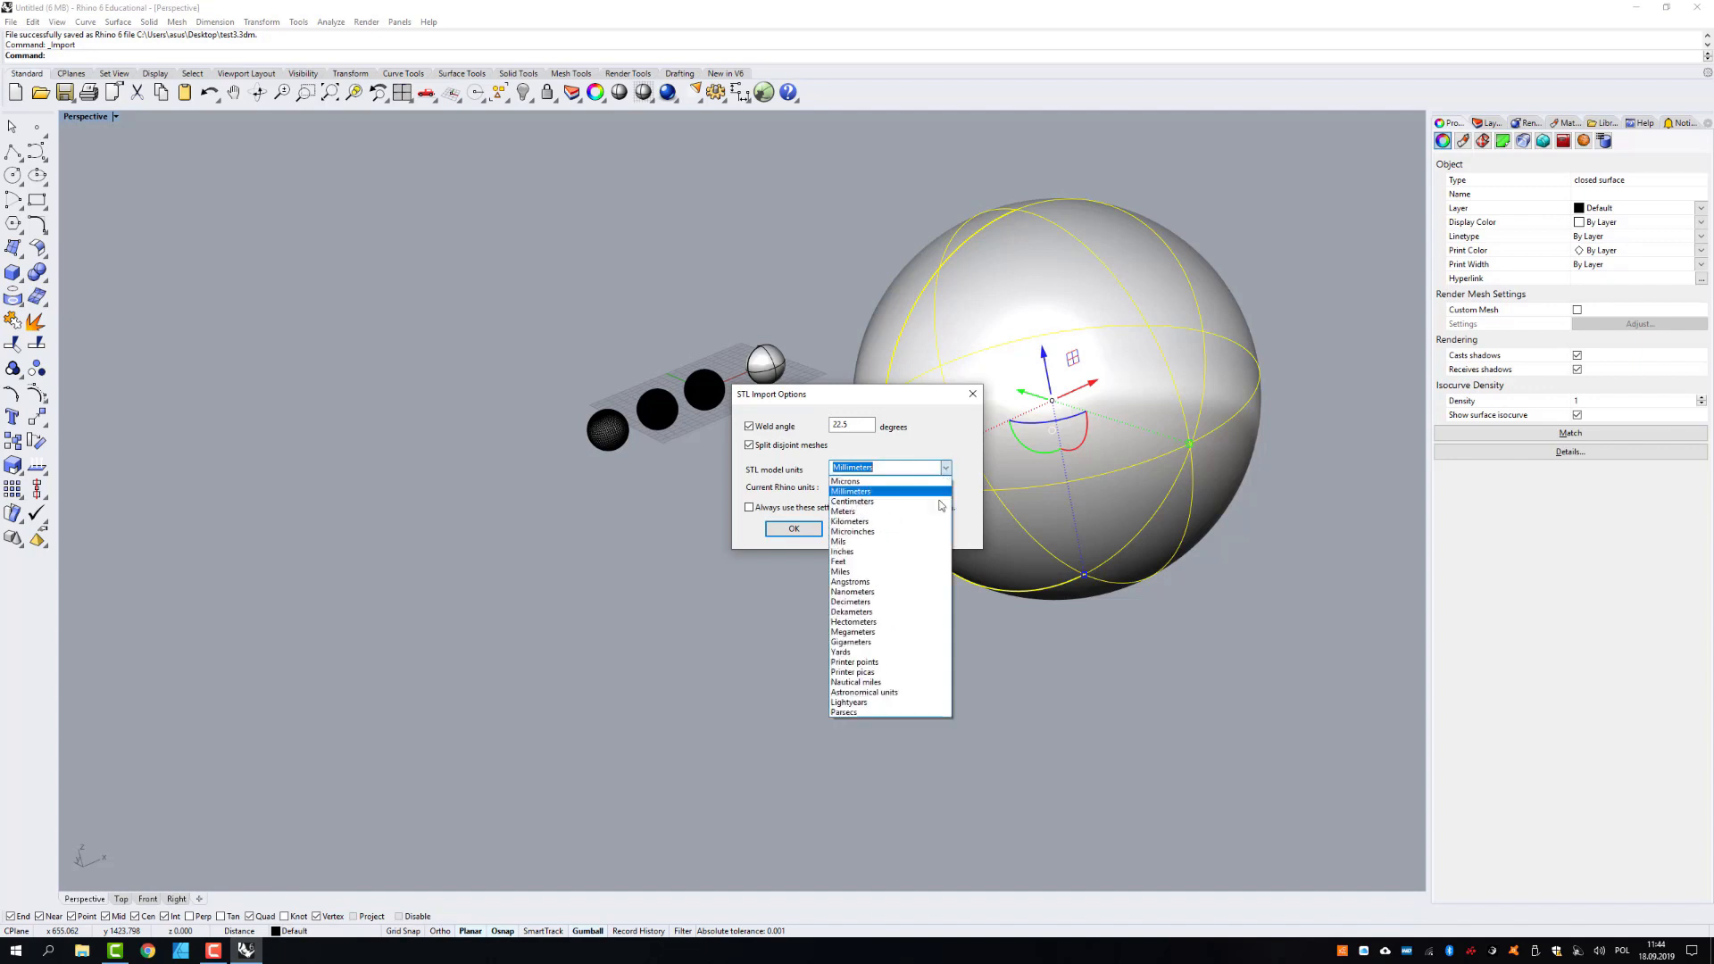
pyautogui.click(942, 436)
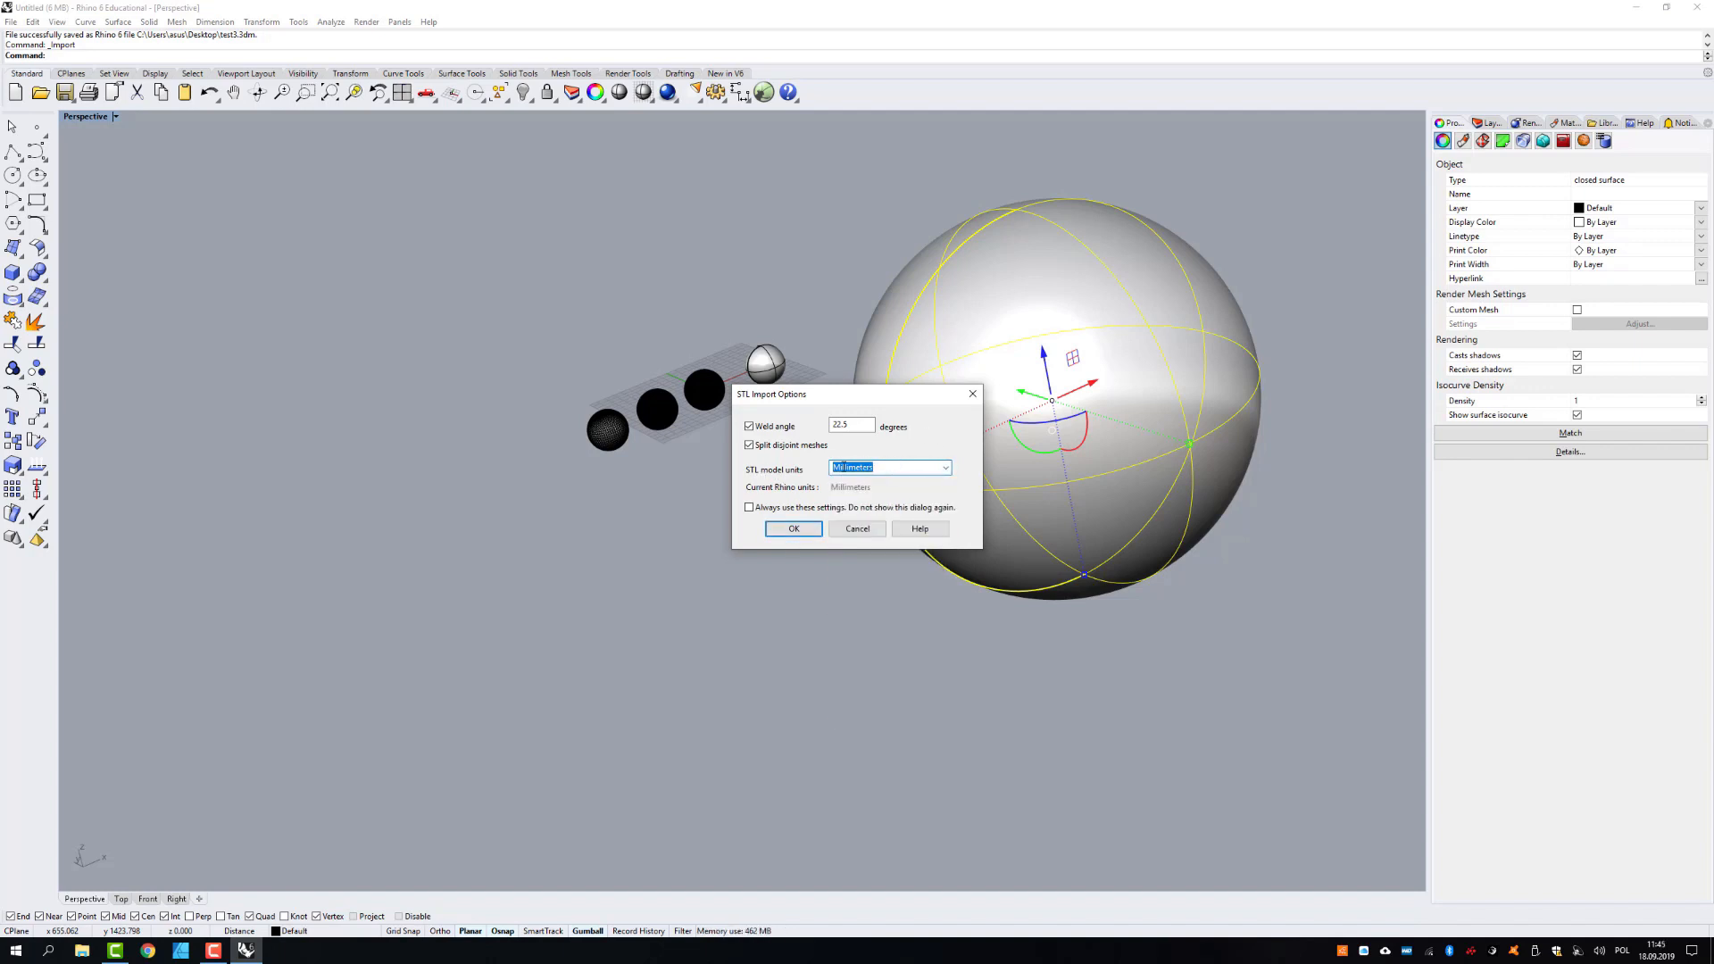
pyautogui.click(793, 529)
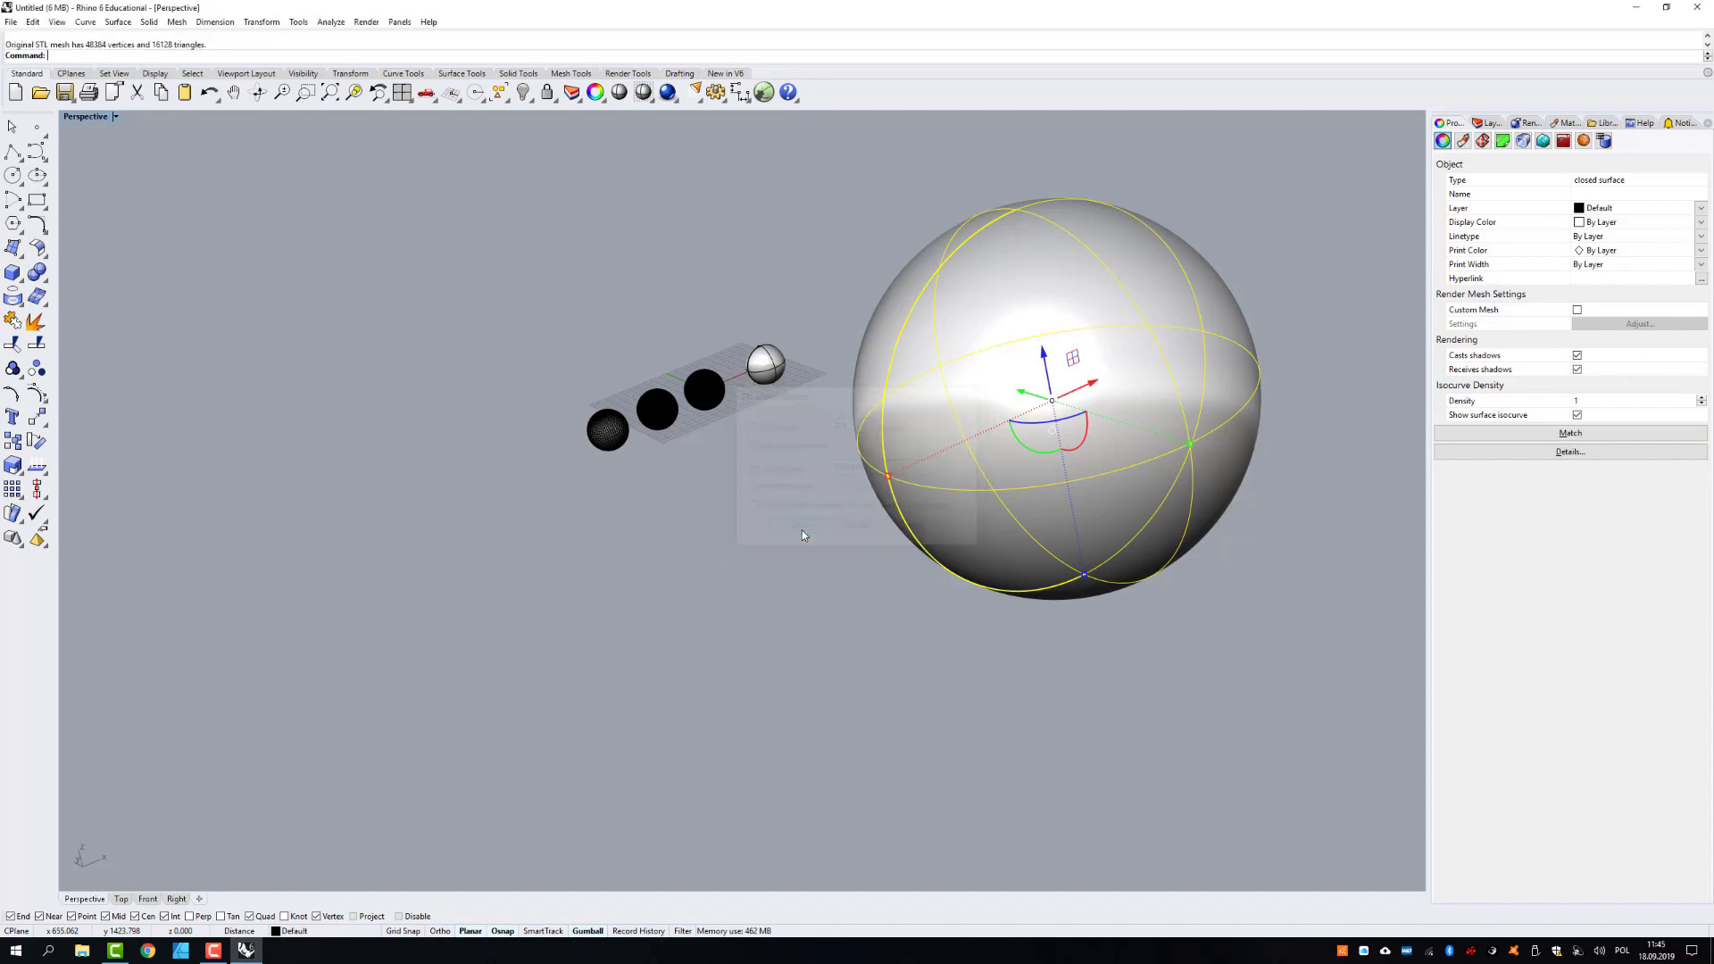
pyautogui.click(848, 587)
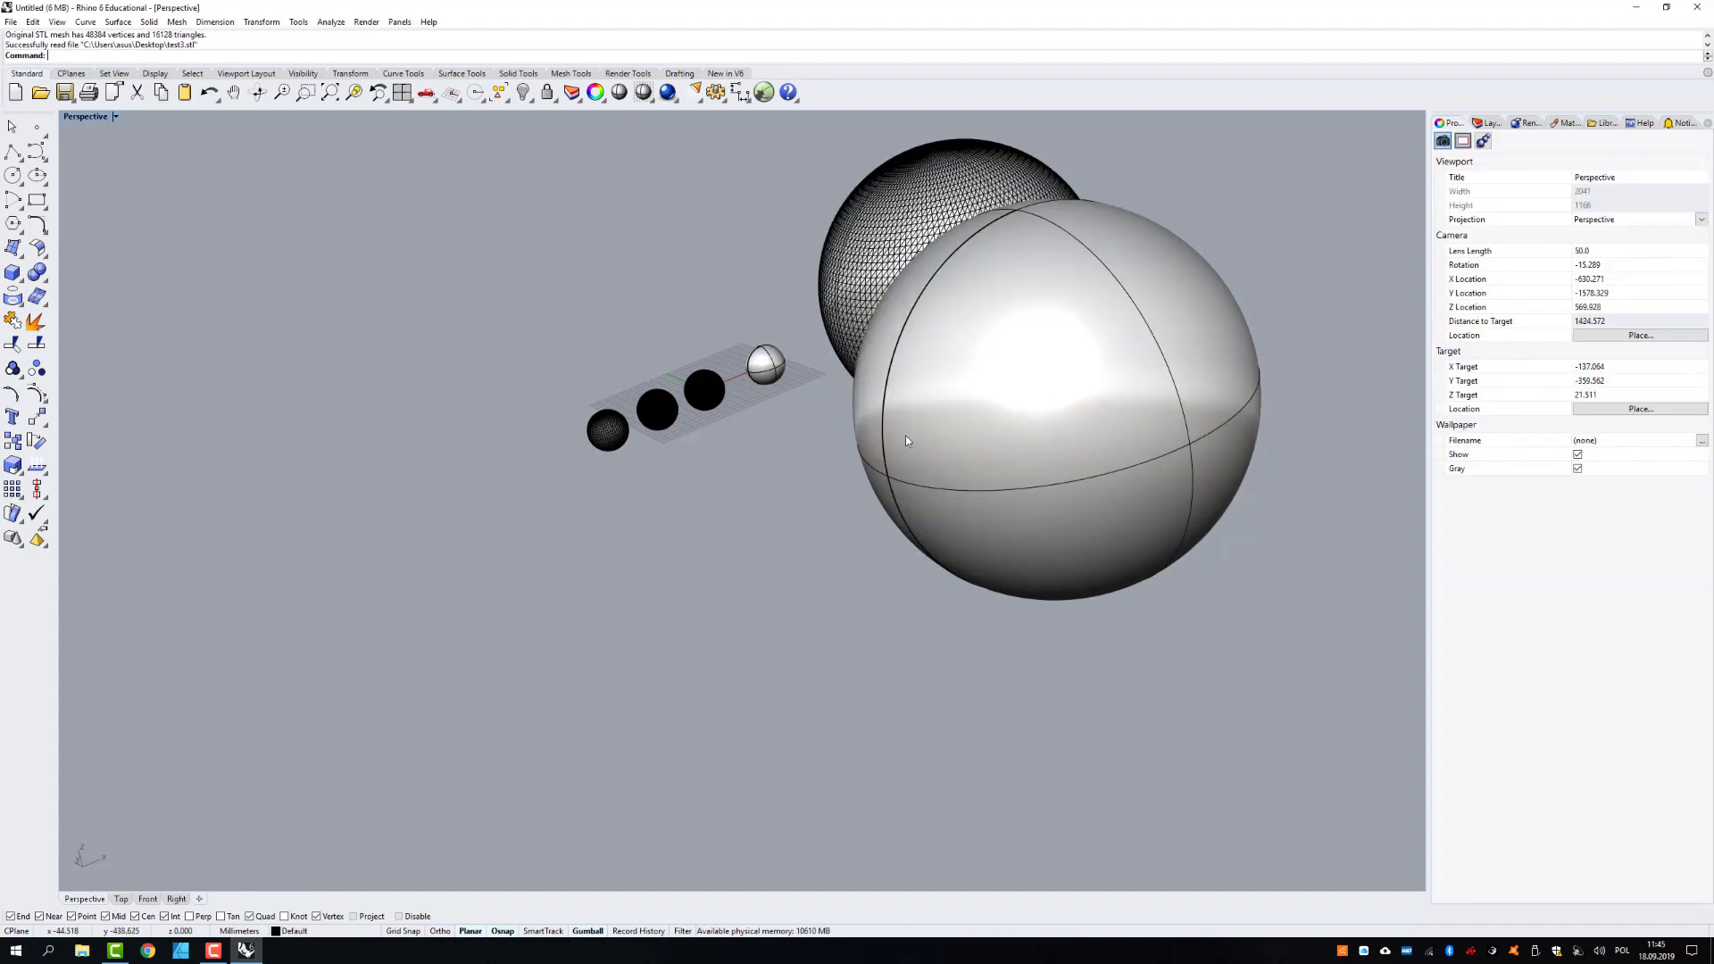
# - Move the imported large mesh sphere along the negative X direction, past the row of small spheres
pyautogui.click(951, 248)
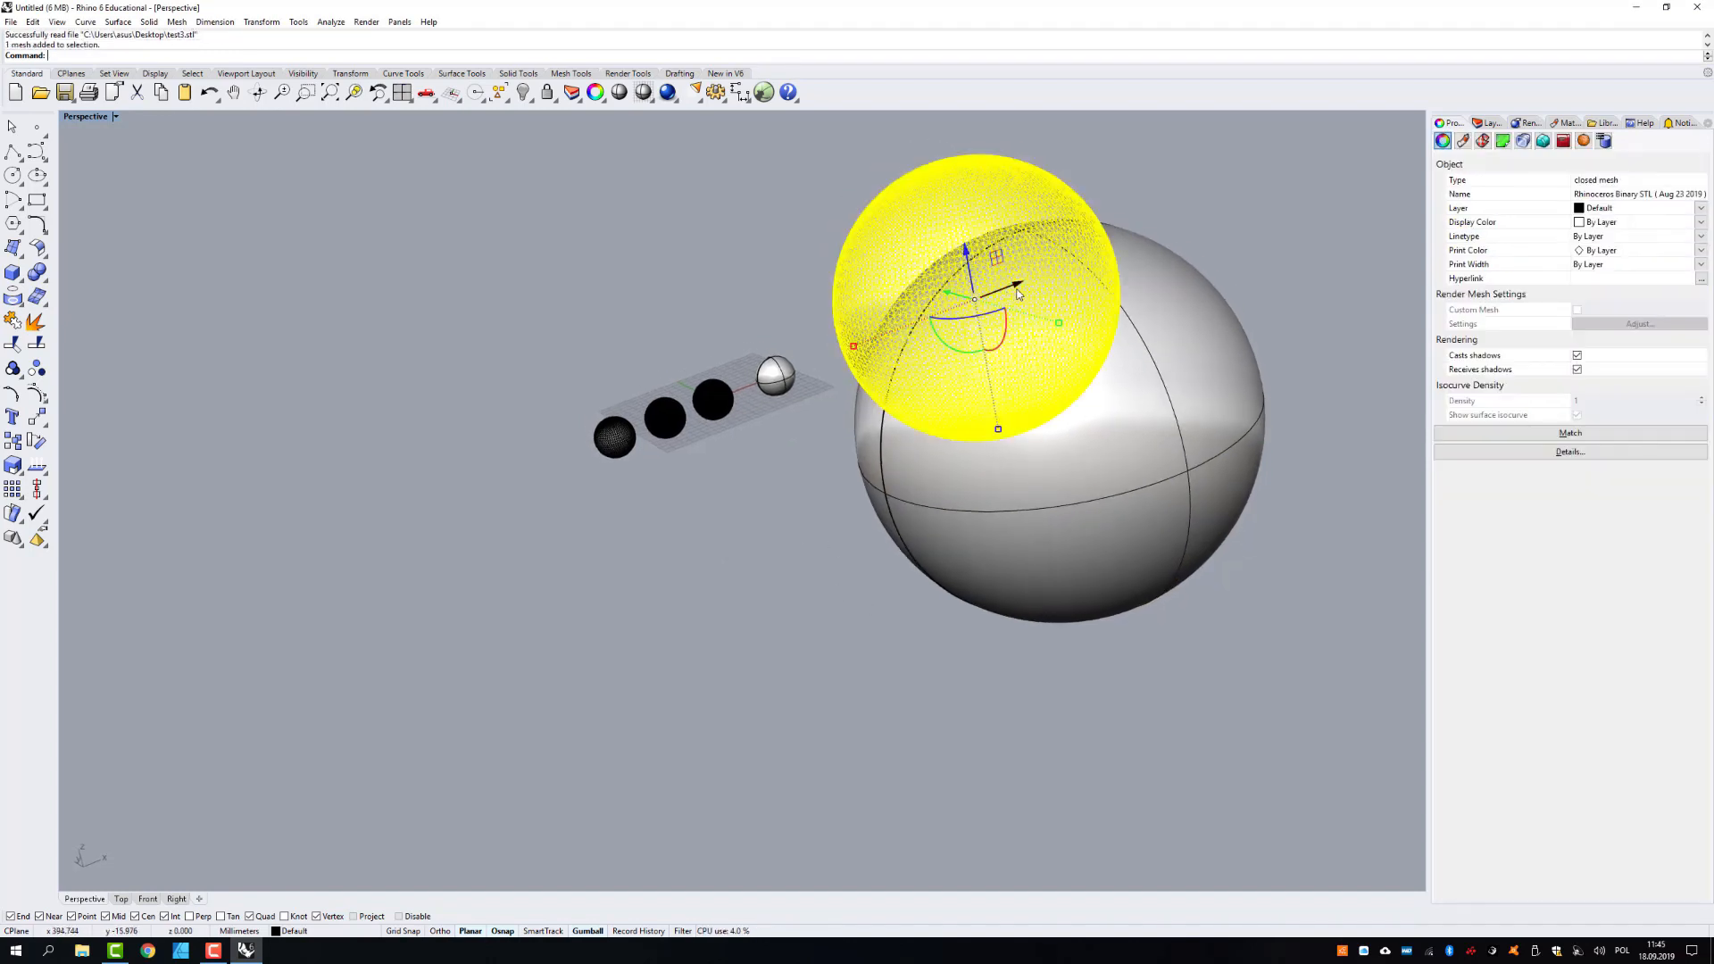
pyautogui.moveTo(1009, 297); pyautogui.dragTo(391, 534)
pyautogui.click(647, 620)
# - Compare the mesh density of the enlarged sphere with that of the small mesh spheres in the Perspective and Top views
pyautogui.scroll(-2, 646, 616)
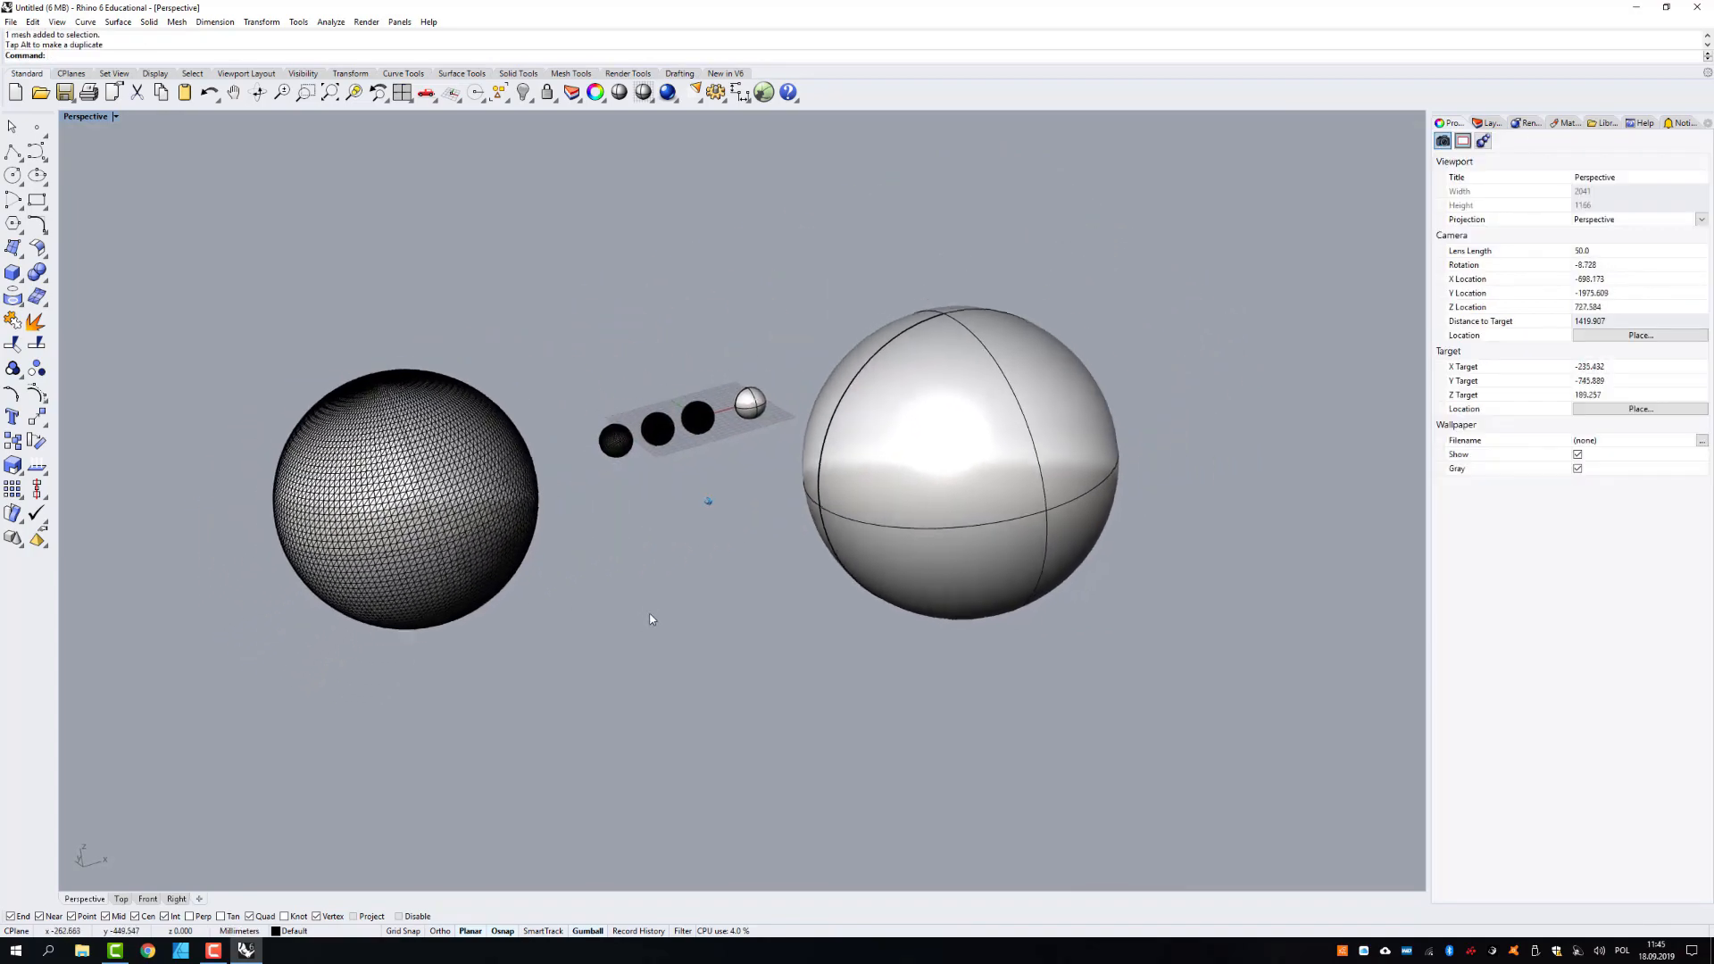
pyautogui.scroll(4, 584, 505)
pyautogui.scroll(5, 601, 480)
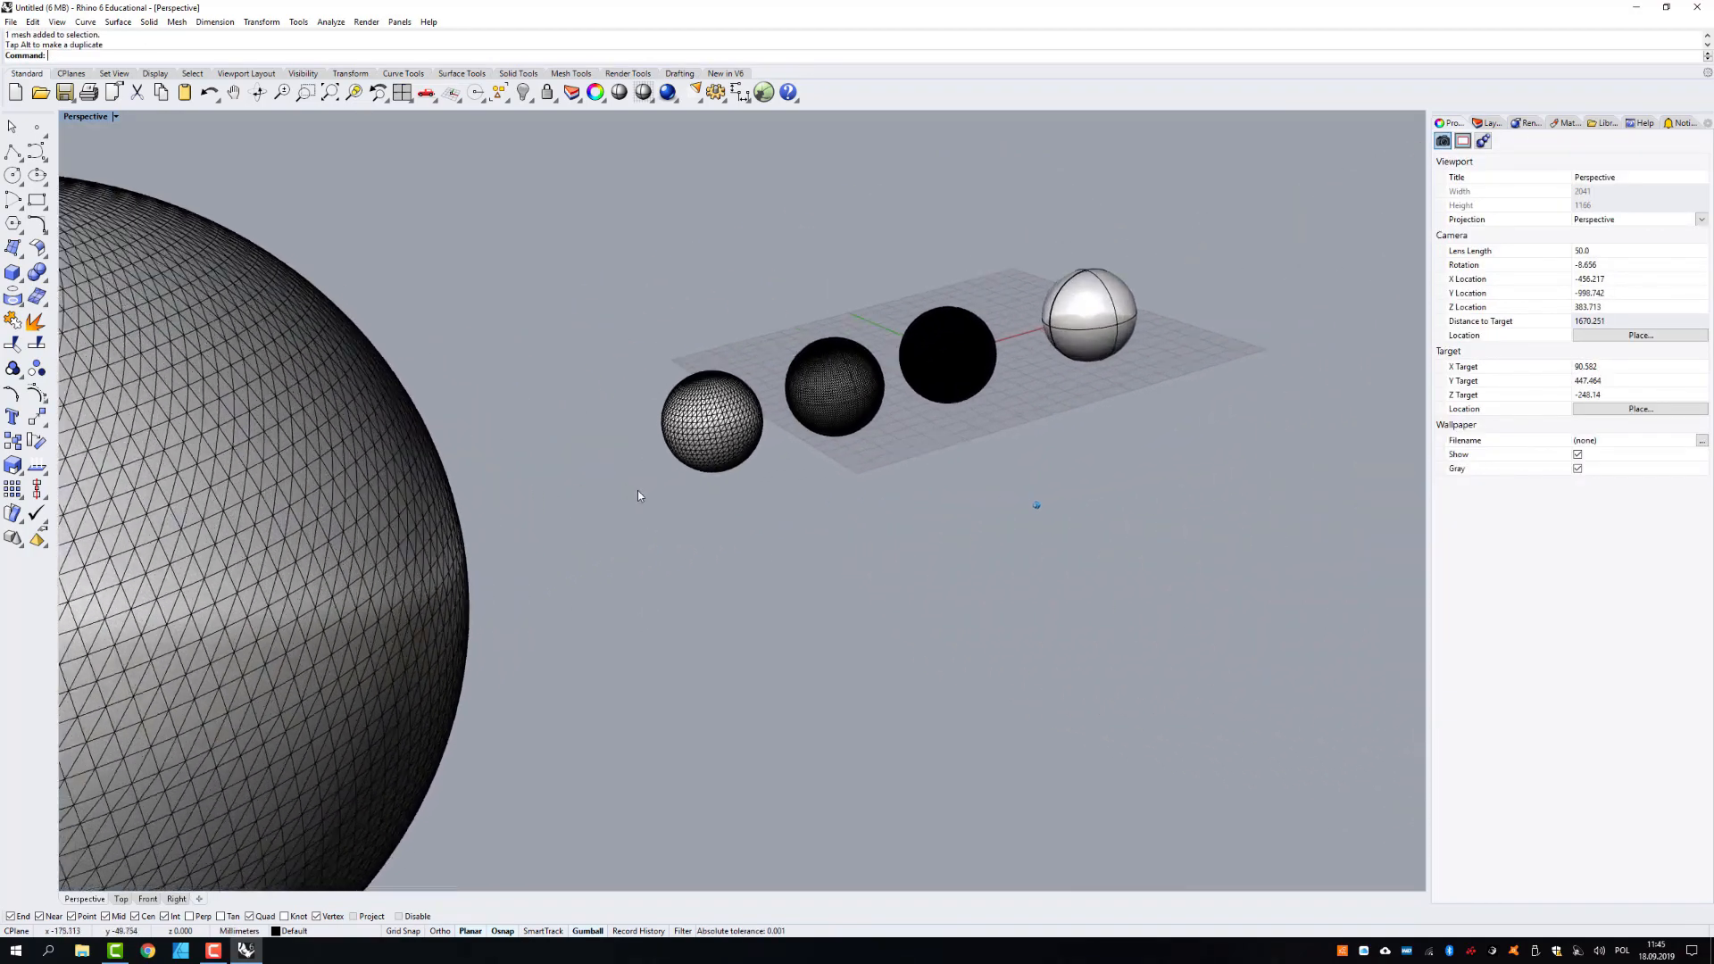
pyautogui.scroll(2, 757, 466)
pyautogui.scroll(-4, 759, 468)
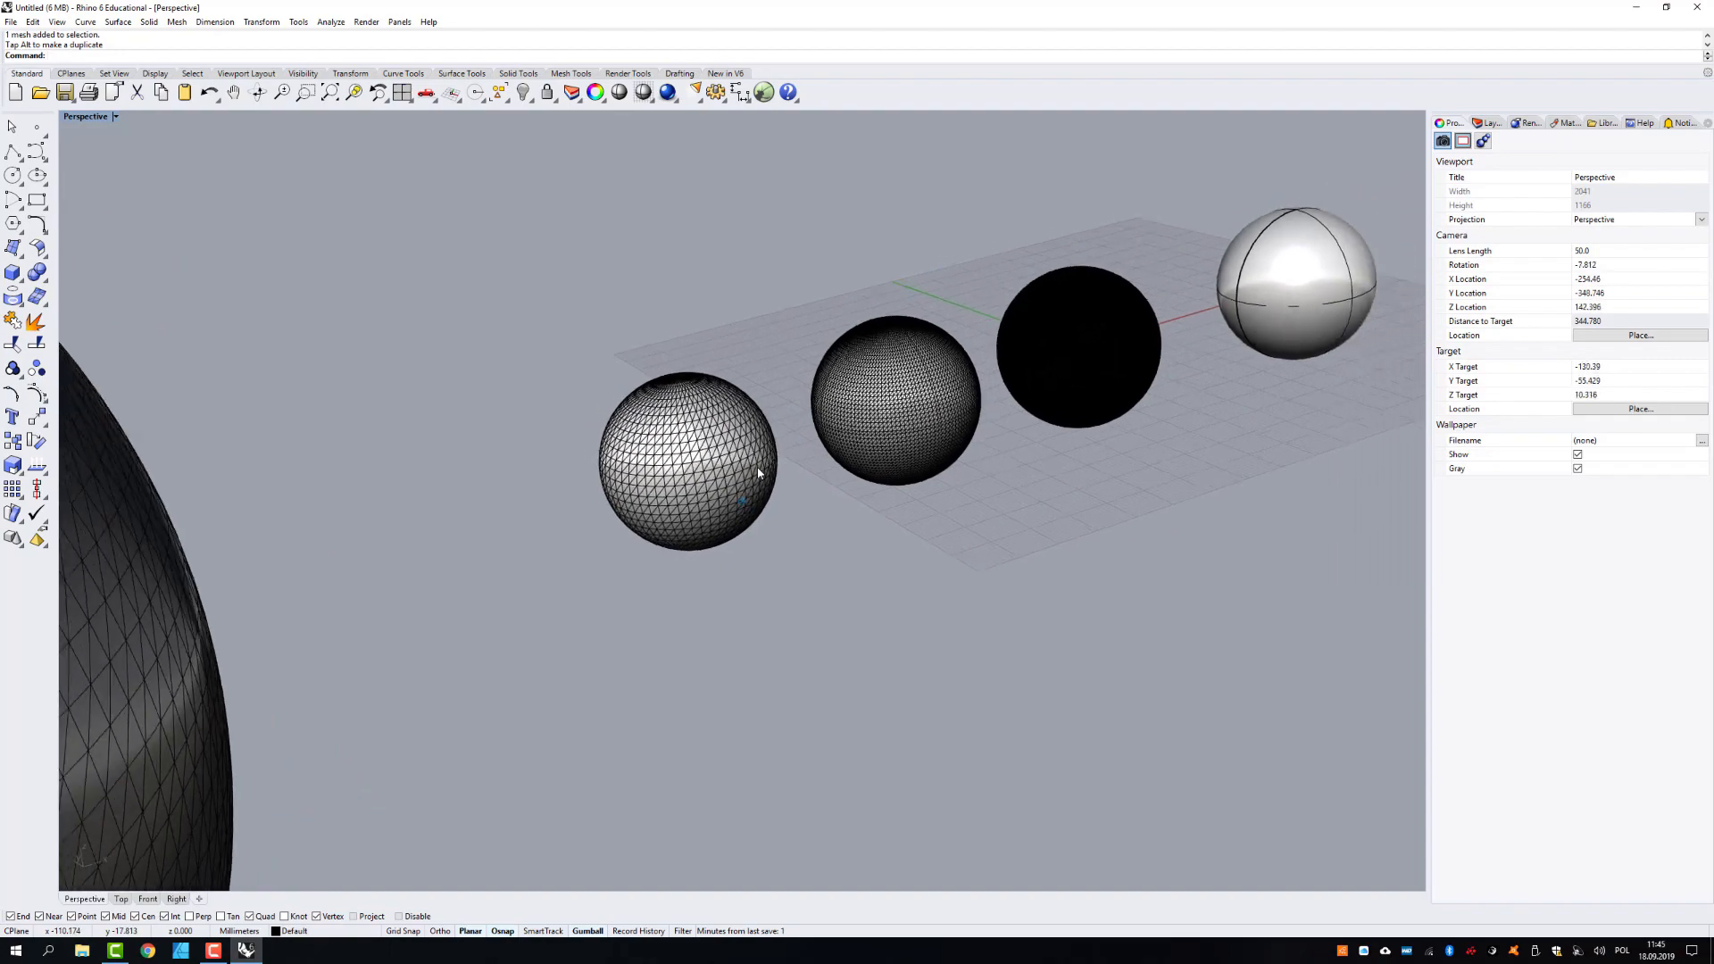
pyautogui.scroll(-5, 790, 503)
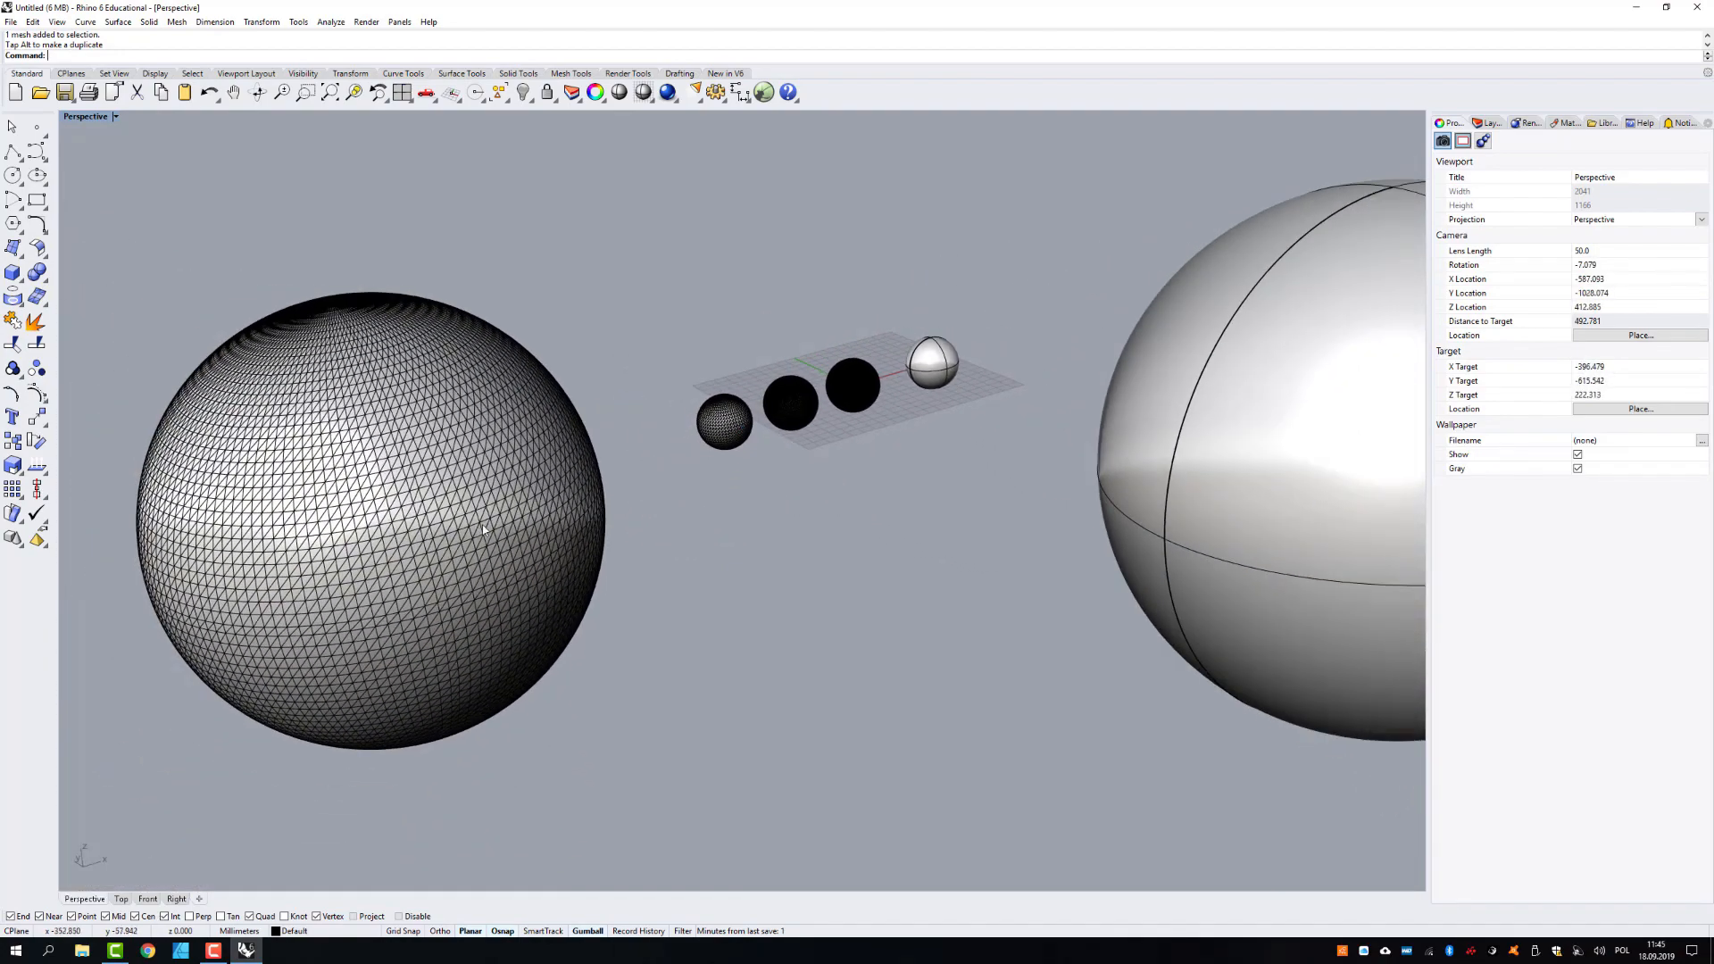
pyautogui.click(120, 899)
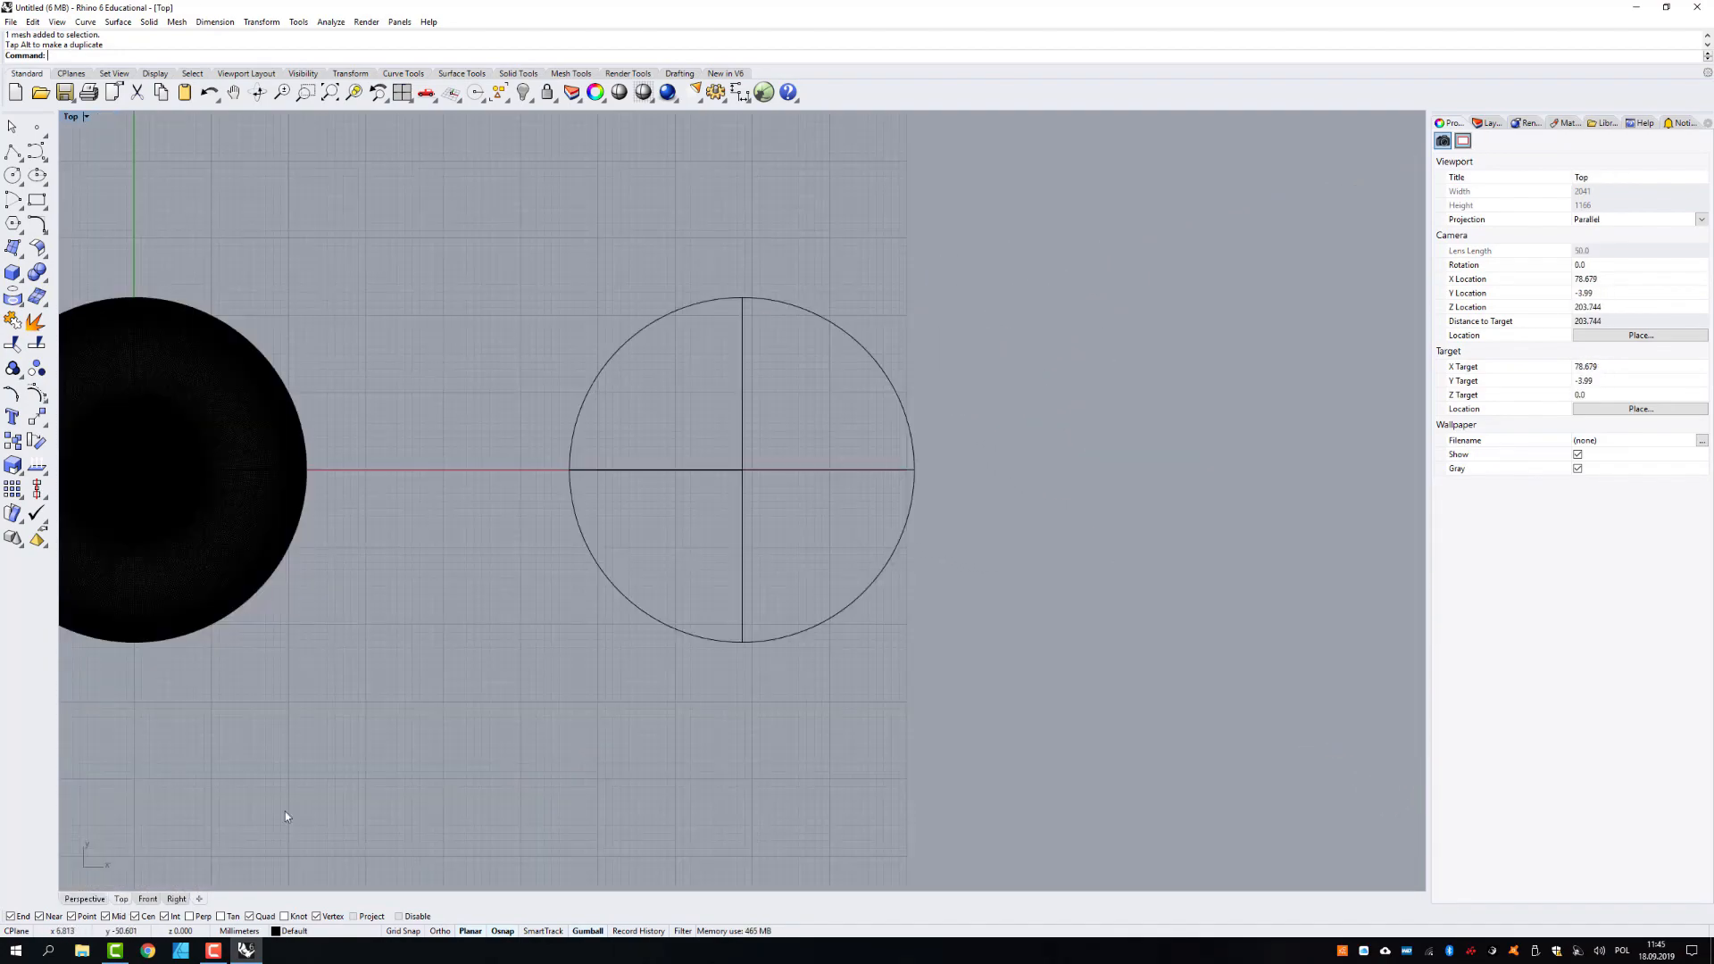
pyautogui.scroll(-10, 843, 609)
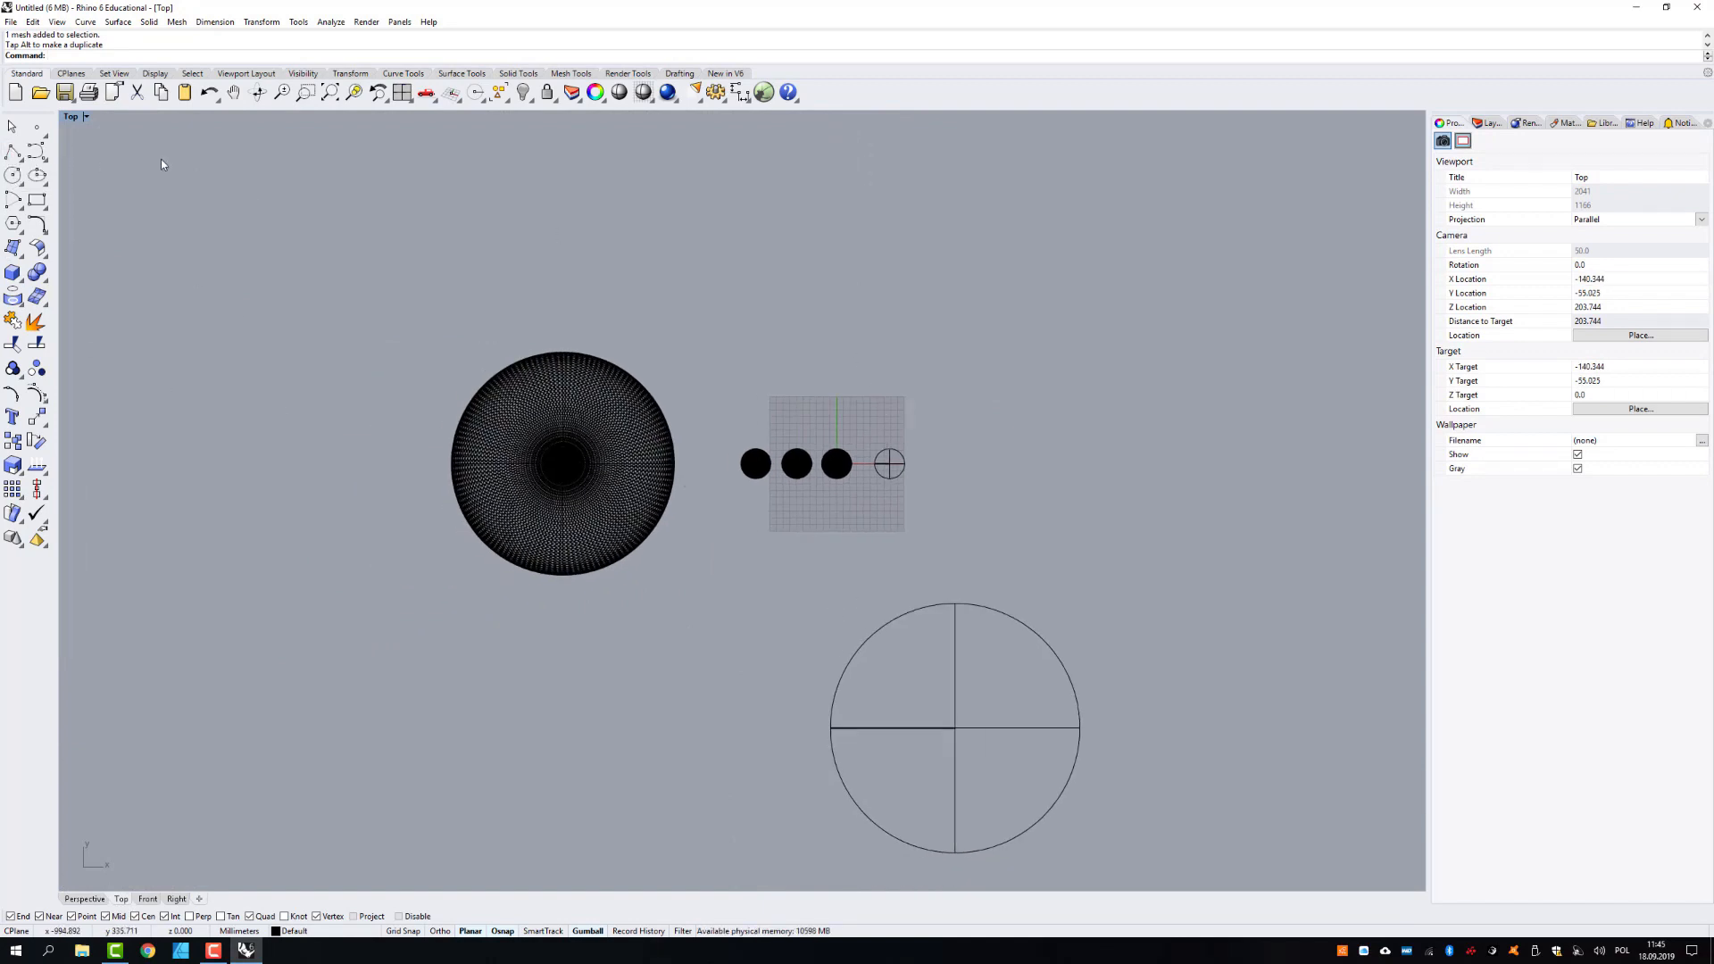
# - Measure the approximate width of the large mesh sphere with a temporary horizontal polyline just below it in the Top view
pyautogui.click(12, 153)
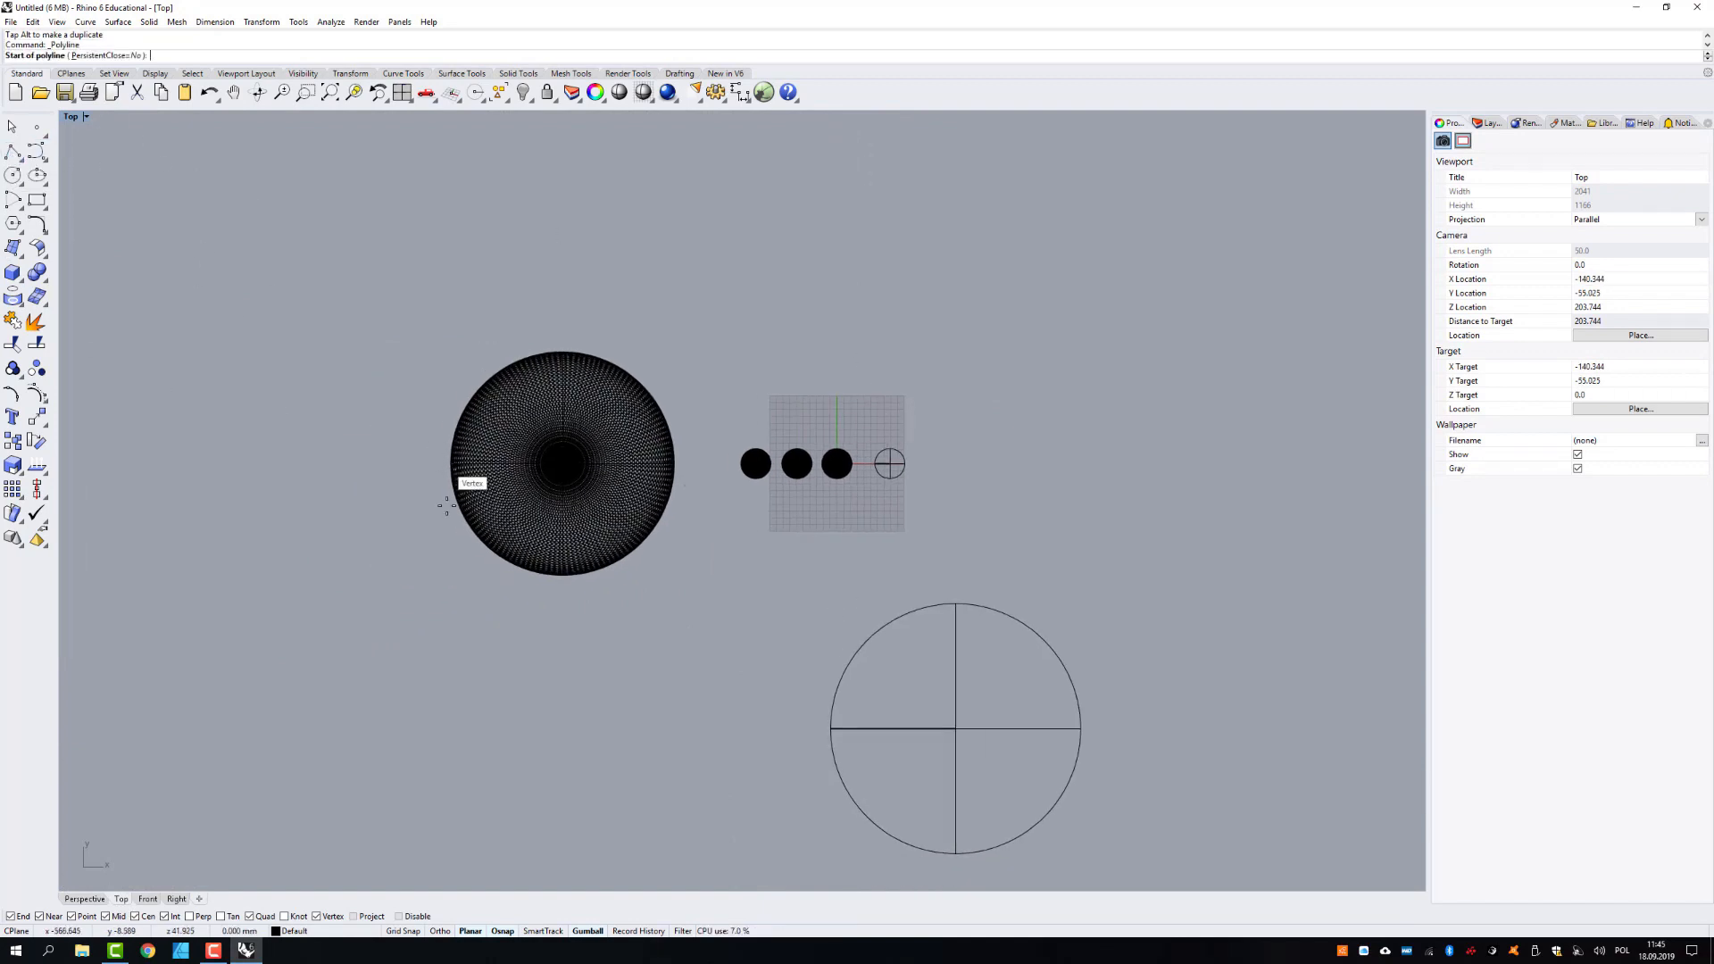
pyautogui.click(446, 604)
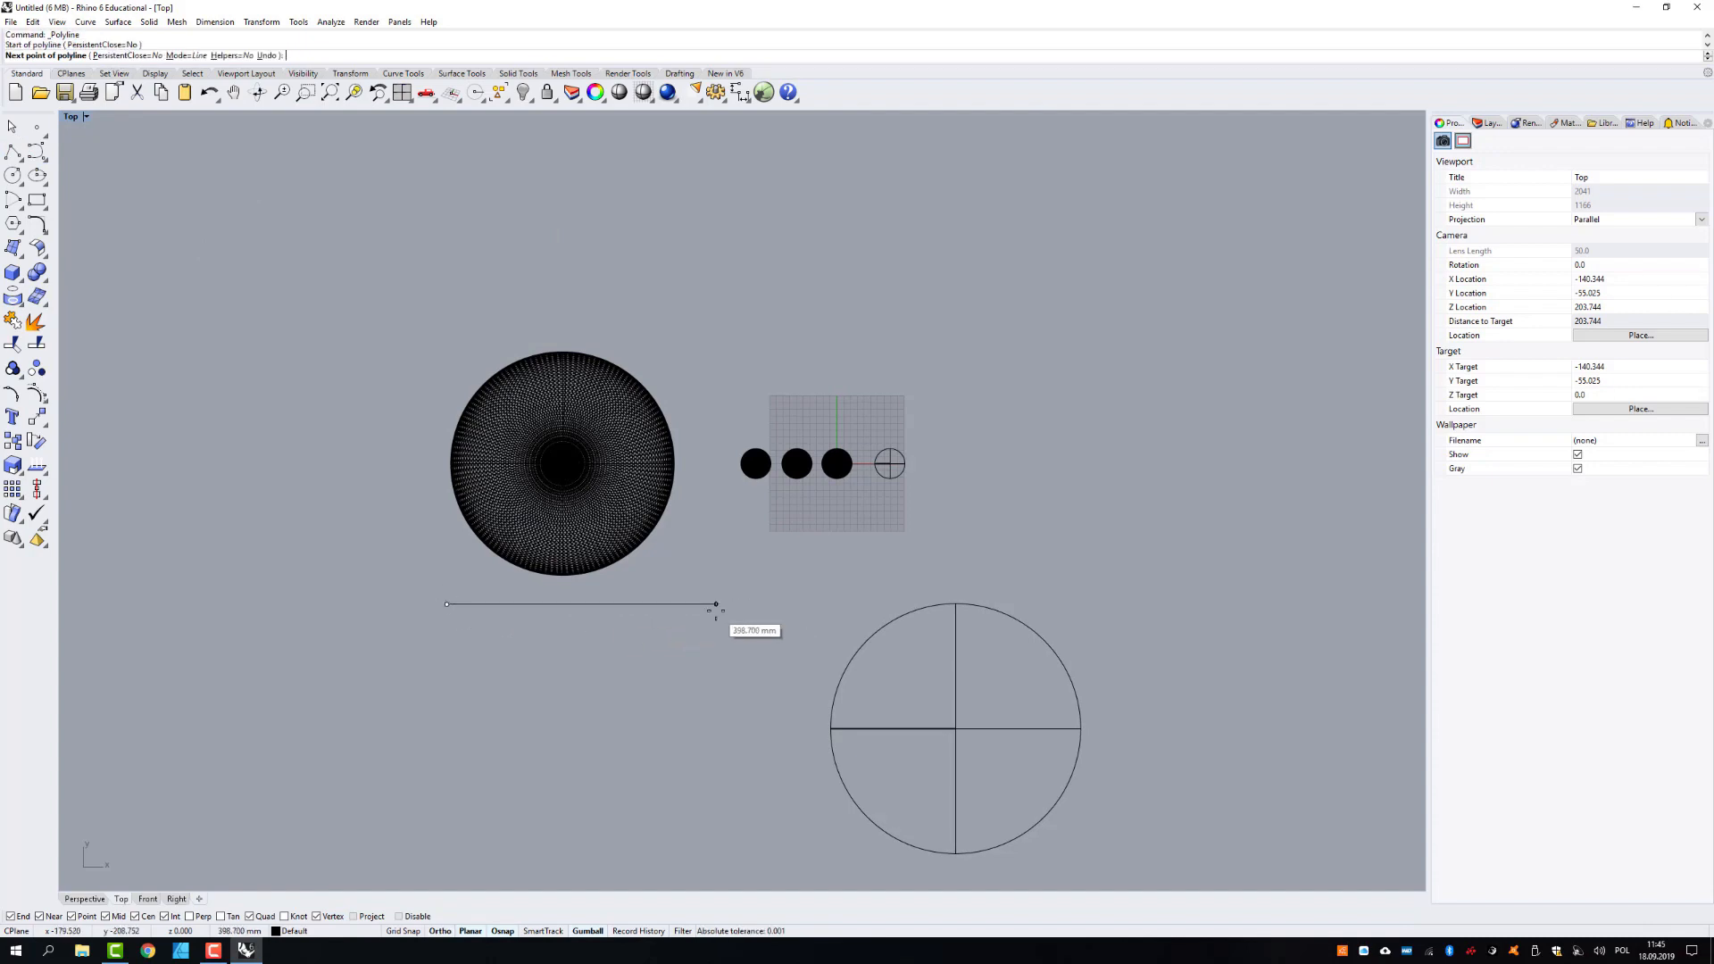
pyautogui.click(673, 604)
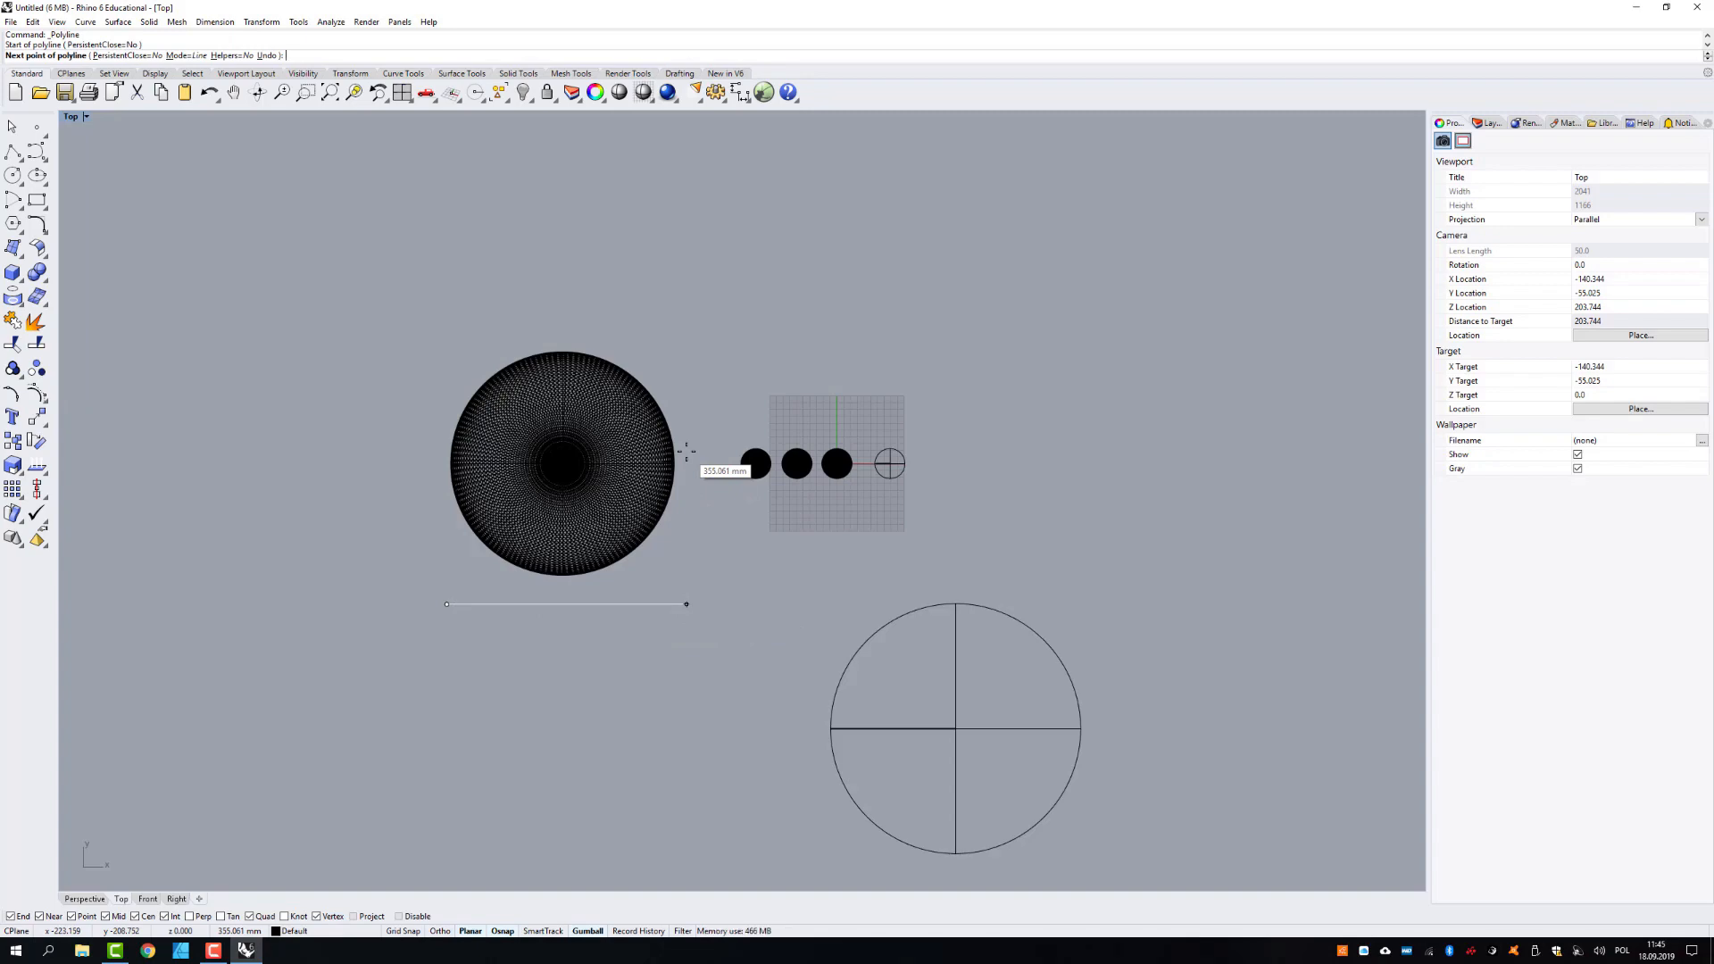
pyautogui.press('Return')
# - Measure the diameter of the small surface sphere with a temporary polyline across it from its leftmost quadrant, leaving no line behind
pyautogui.scroll(6, 886, 473)
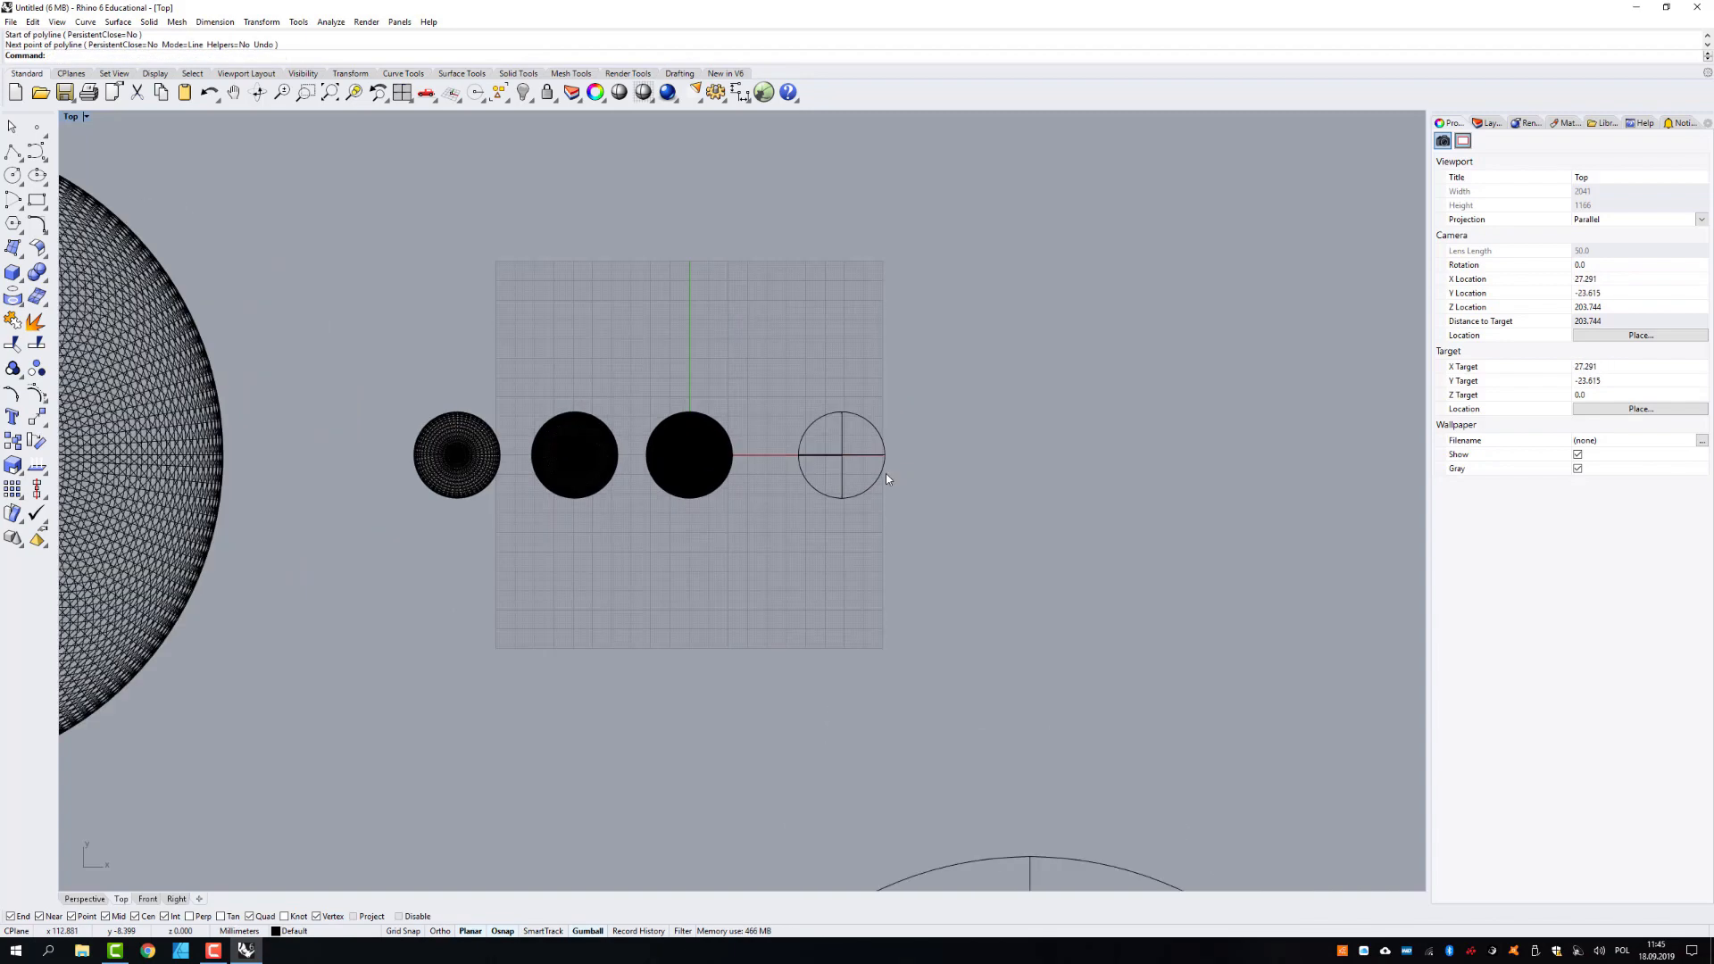
pyautogui.press('Return')
pyautogui.click(698, 427)
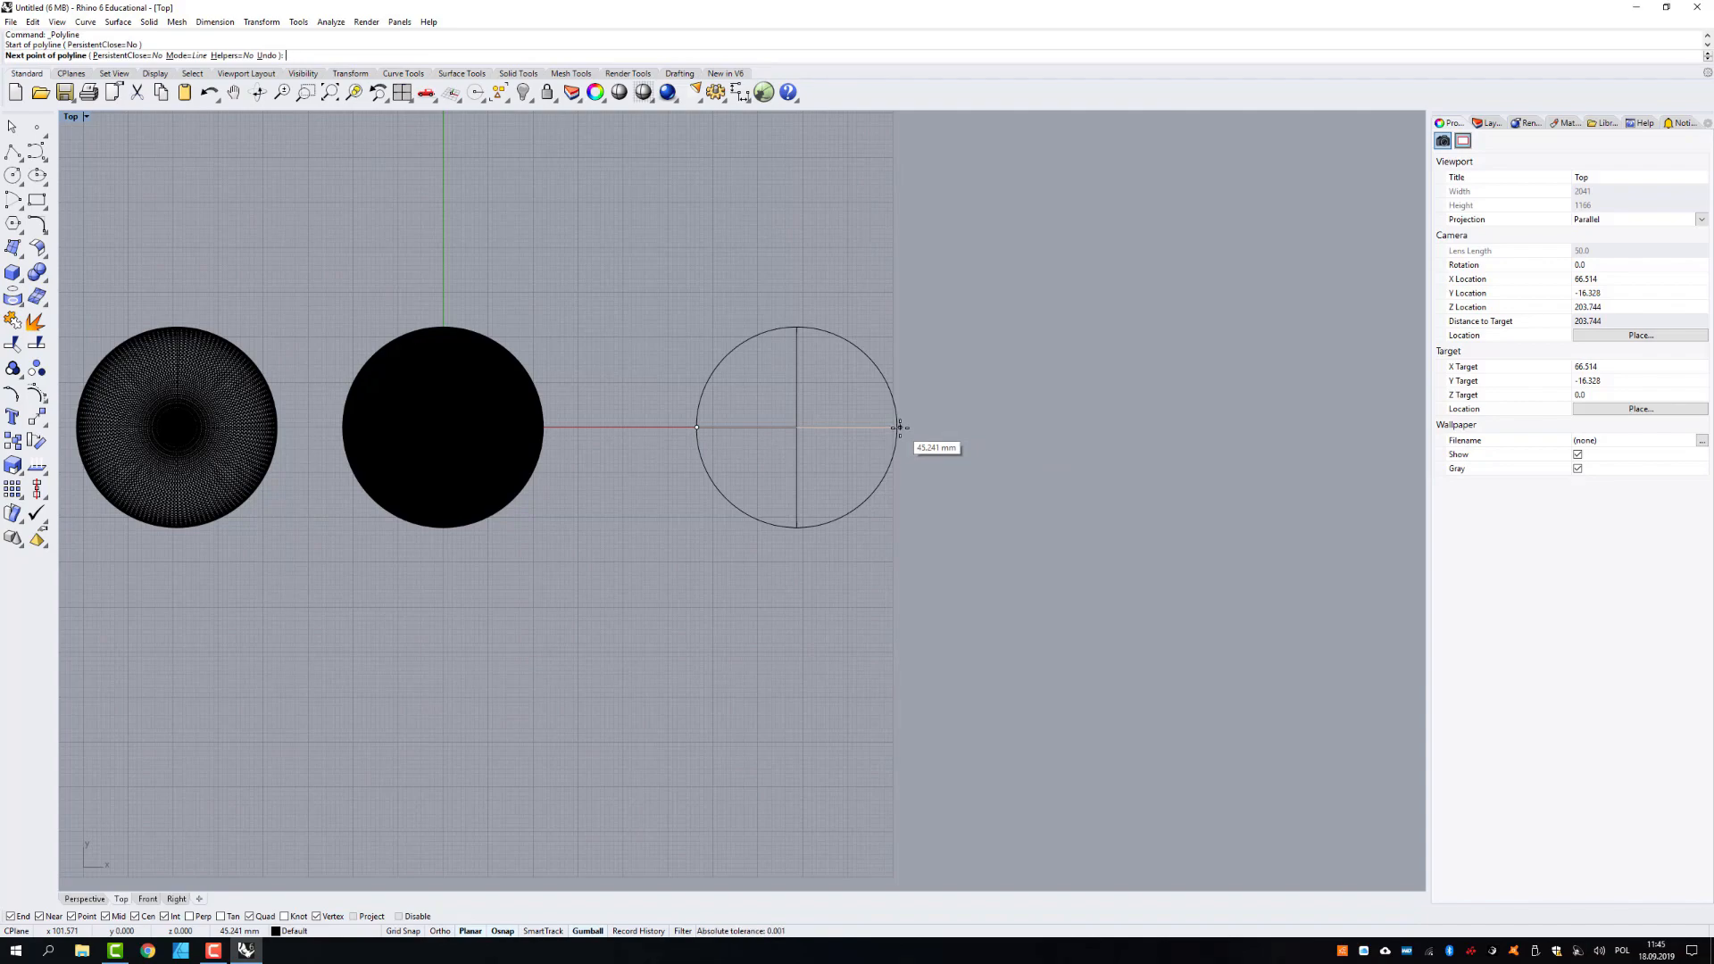
pyautogui.press('Escape')
pyautogui.scroll(-4, 941, 502)
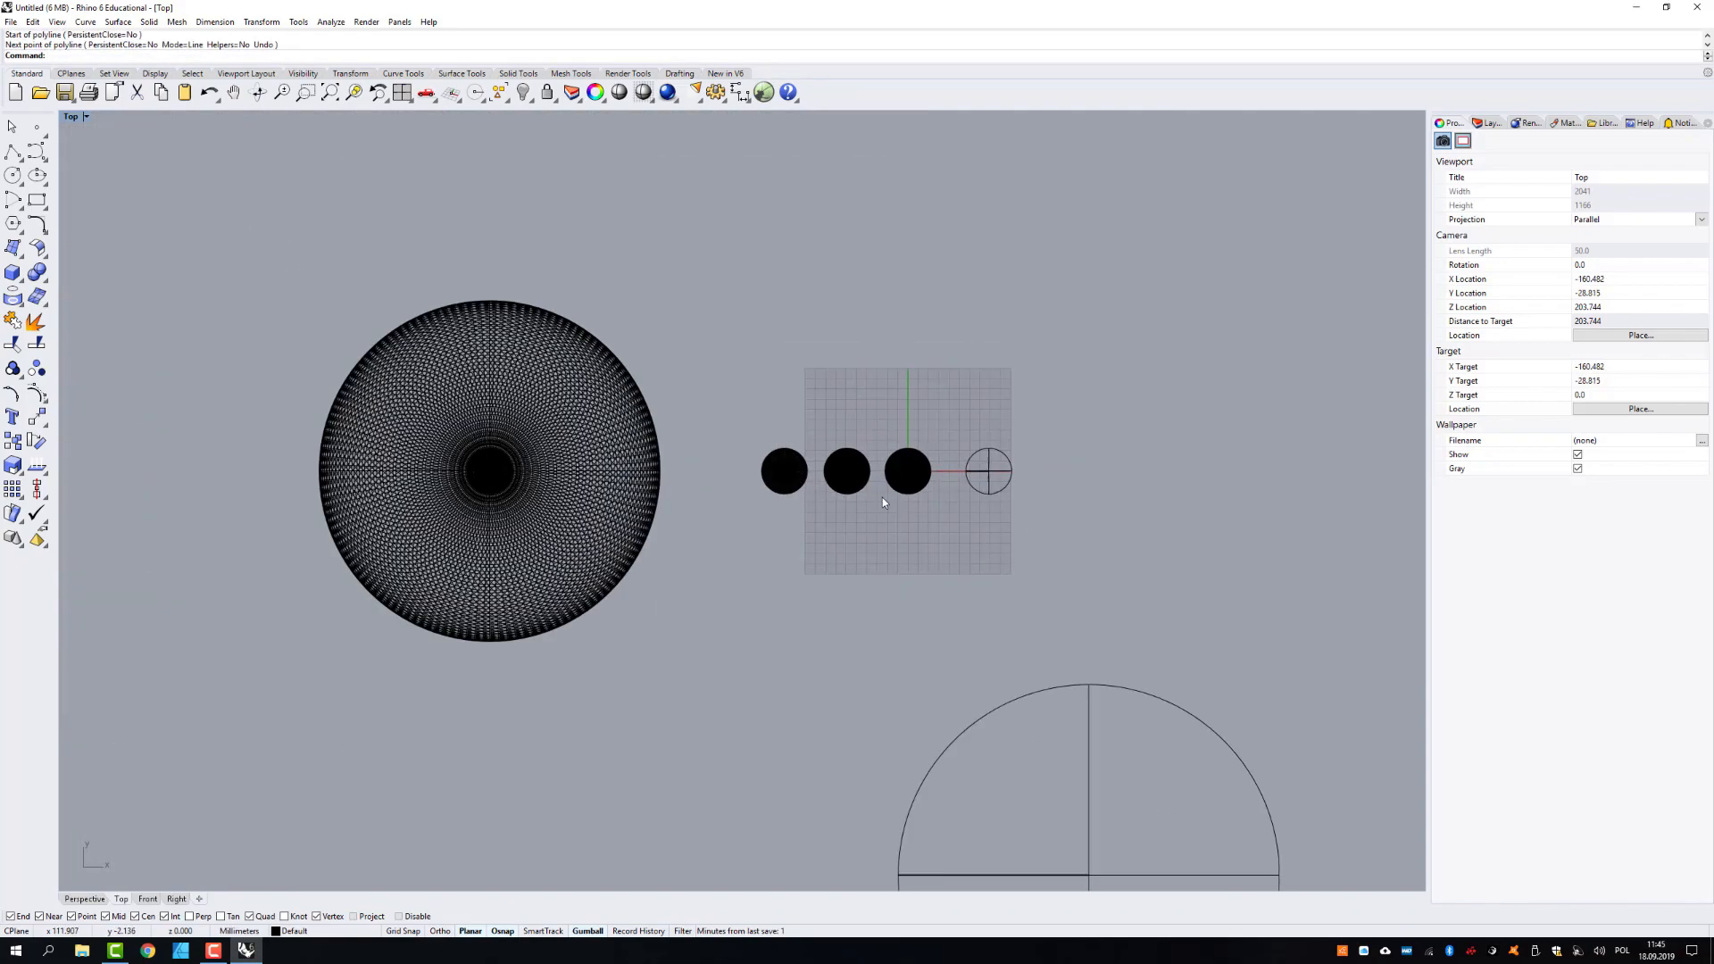